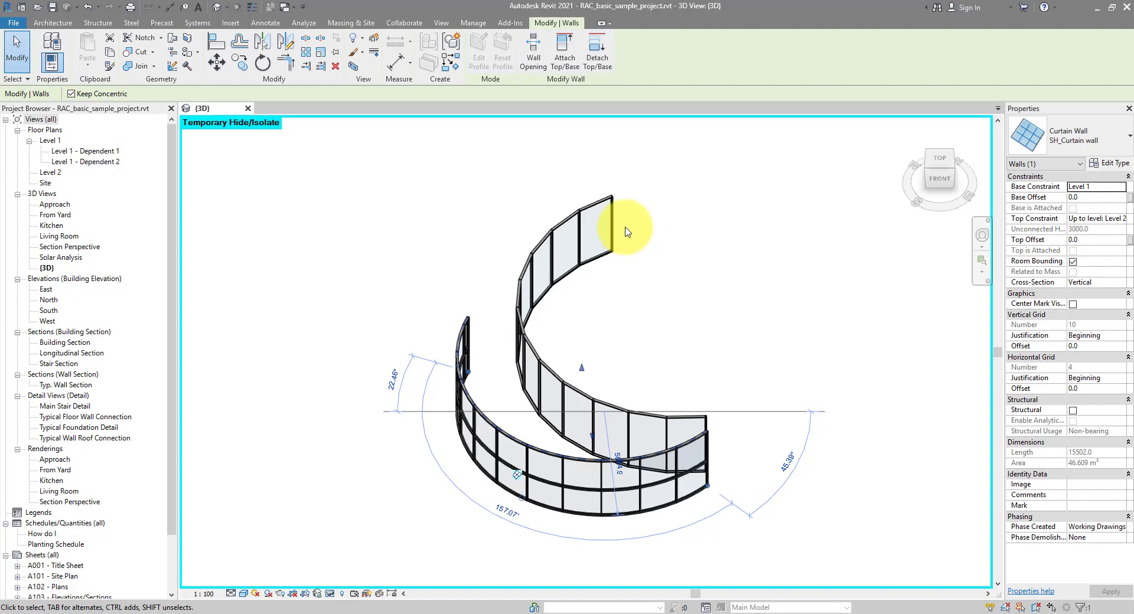
- Orbit, pan and zoom around the existing curtain wall model to inspect its mullions
click(658, 311)
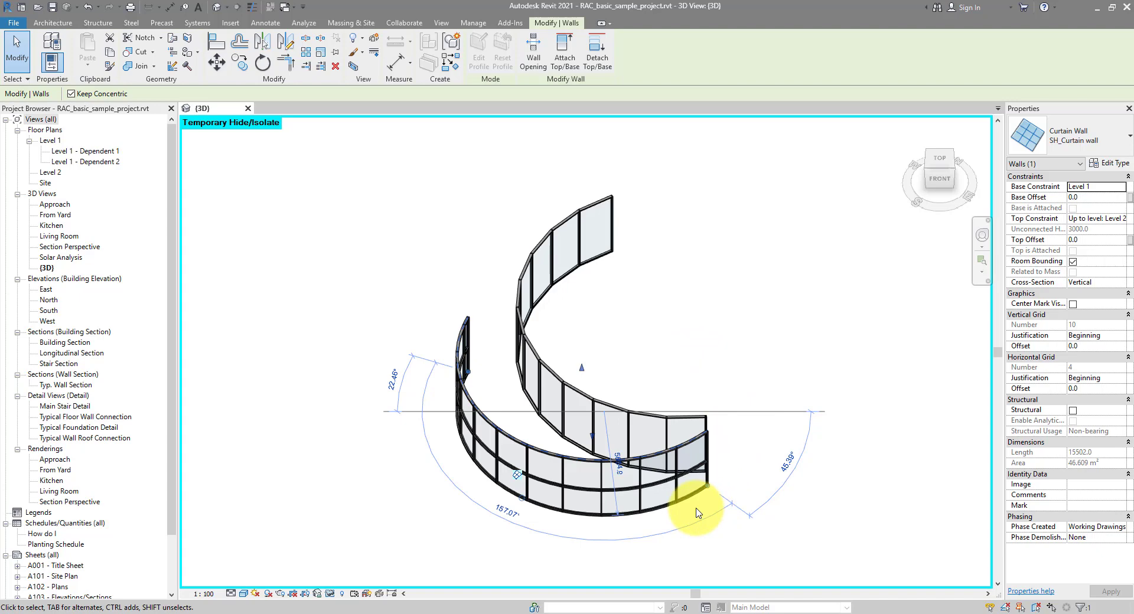
scroll(689, 494, up, 5)
mouse_move(476, 177)
middle_down()
mouse_move(687, 349)
mouse_move(640, 260)
mouse_move(638, 372)
mouse_move(608, 405)
mouse_move(497, 181)
middle_up()
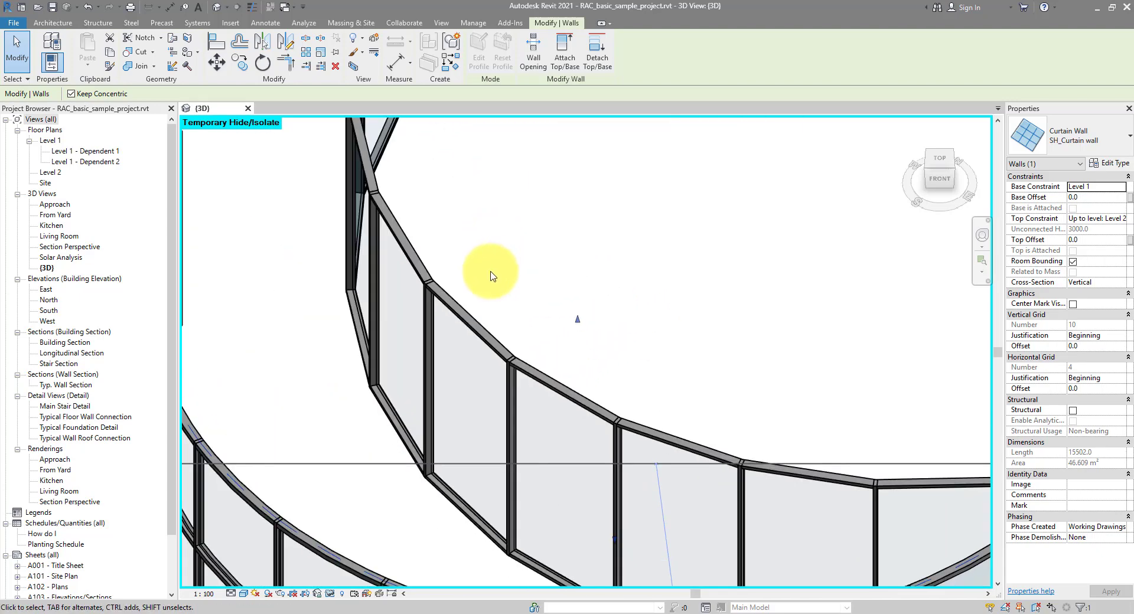
scroll(478, 320, down, 3)
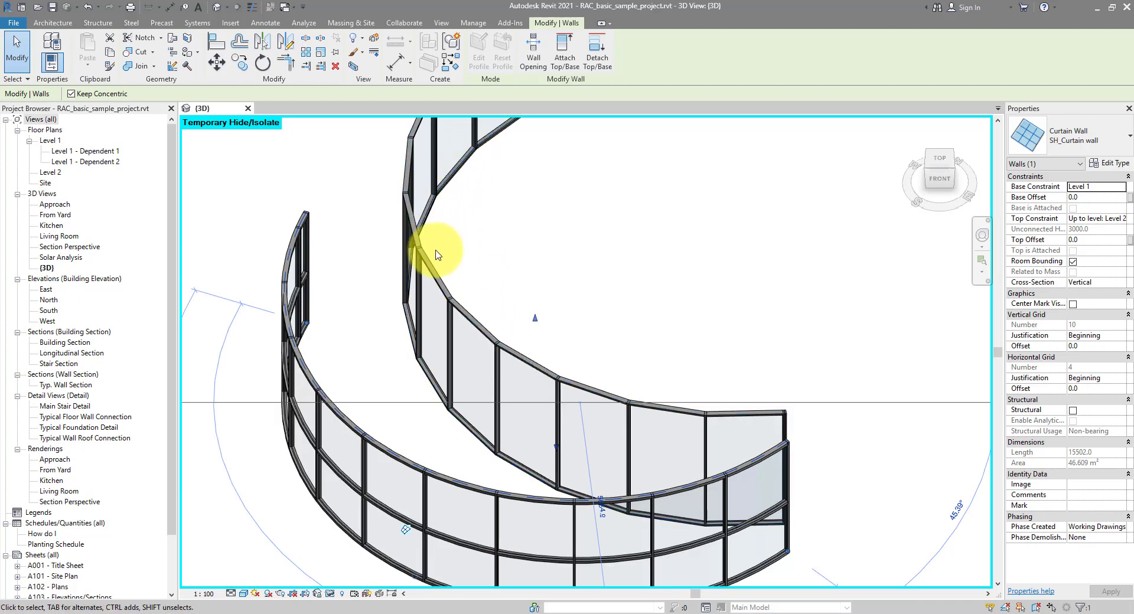
scroll(496, 334, up, 2)
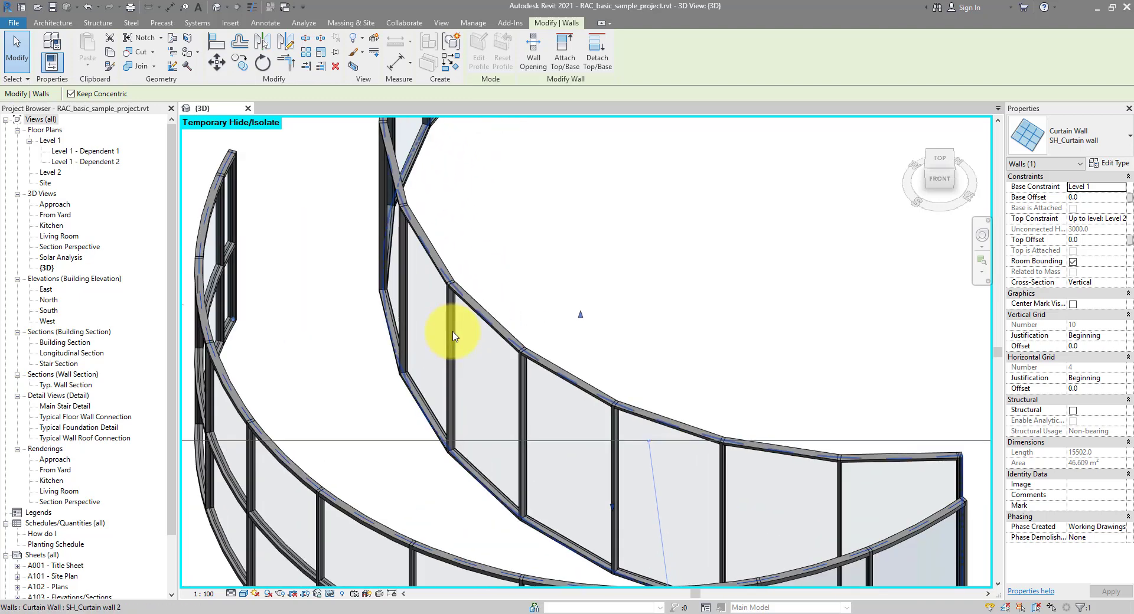
scroll(472, 272, down, 3)
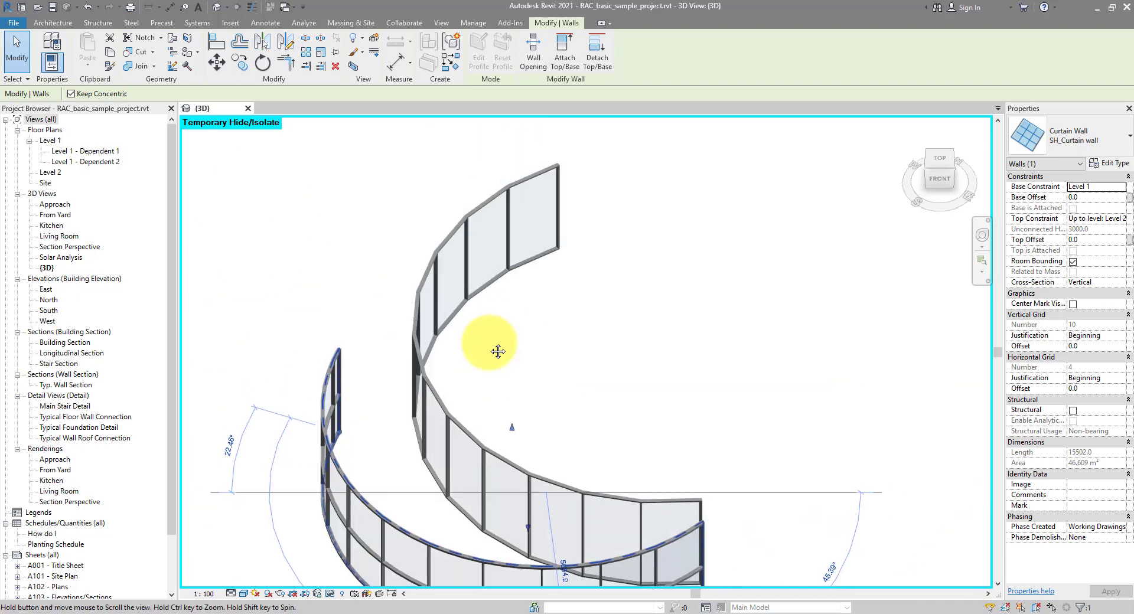
scroll(452, 357, up, 5)
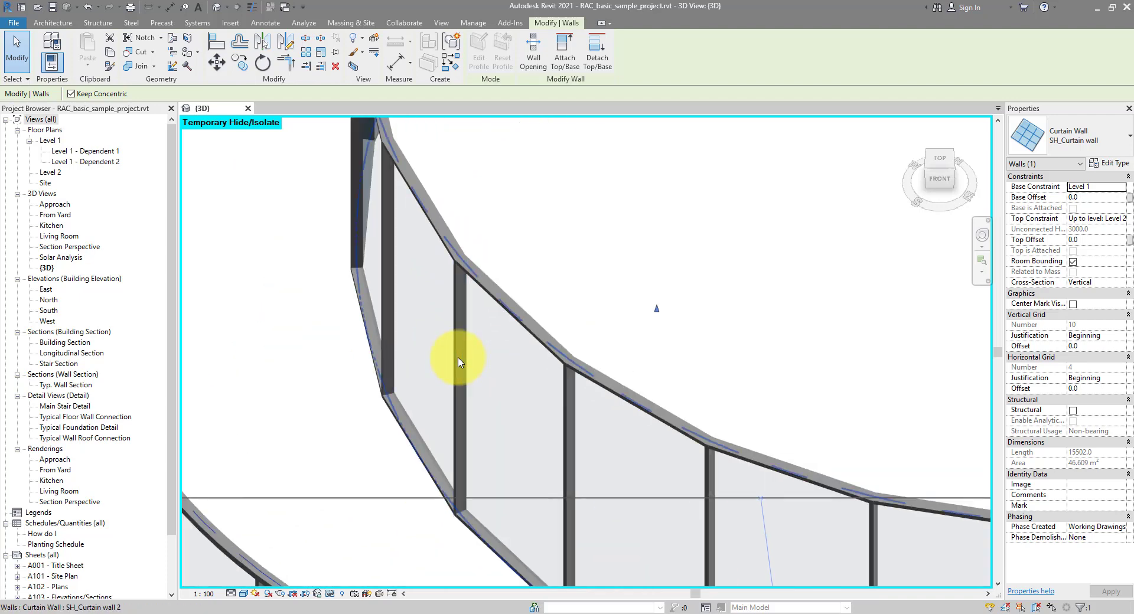
scroll(399, 443, up, 3)
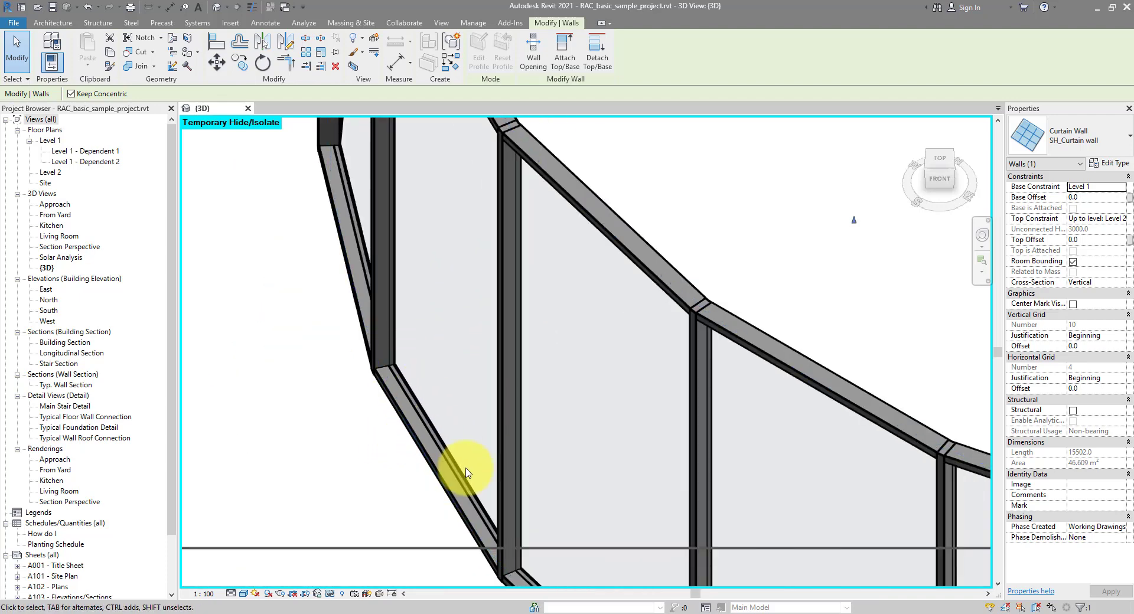
scroll(472, 481, down, 2)
key(Tab)
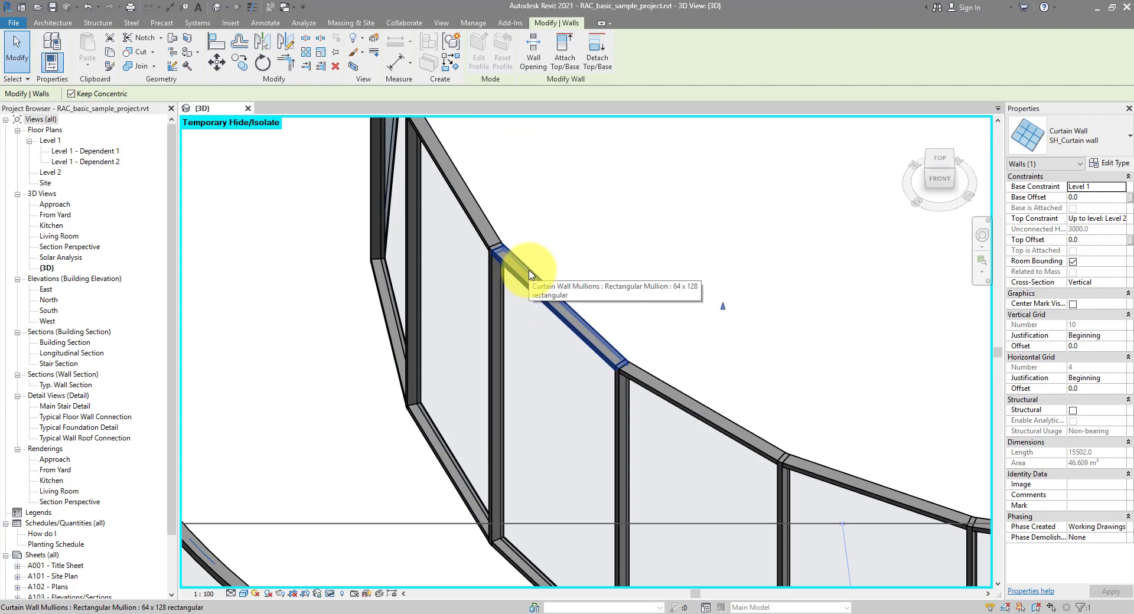
scroll(526, 271, down, 3)
shift+middle_drag(413, 398, 417, 250)
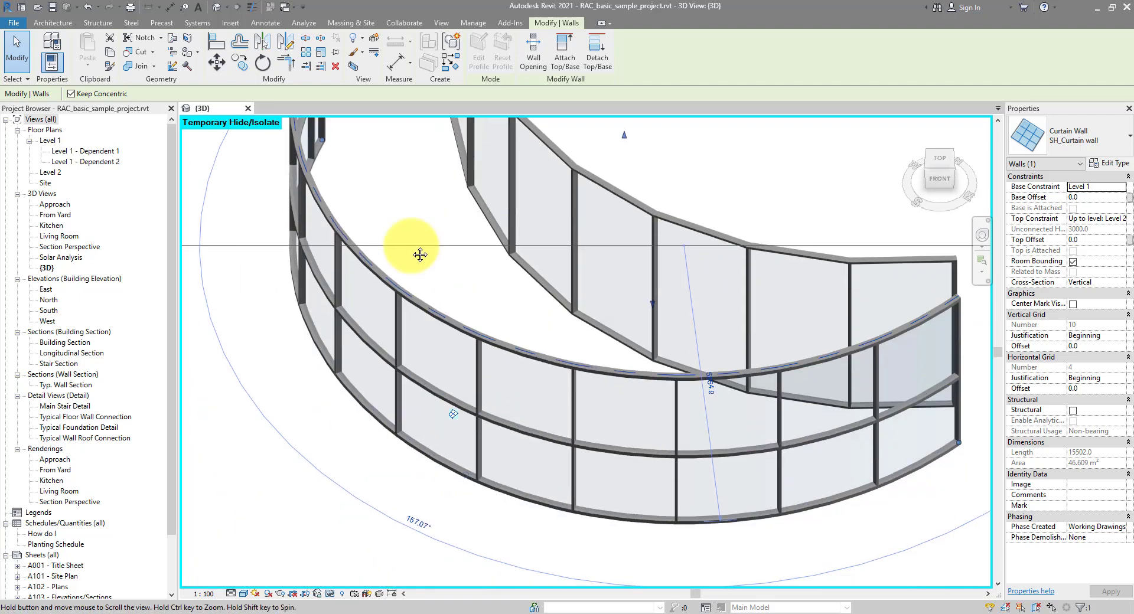
scroll(453, 308, up, 4)
scroll(453, 308, up, 2)
scroll(241, 327, up, 1)
scroll(228, 299, up, 2)
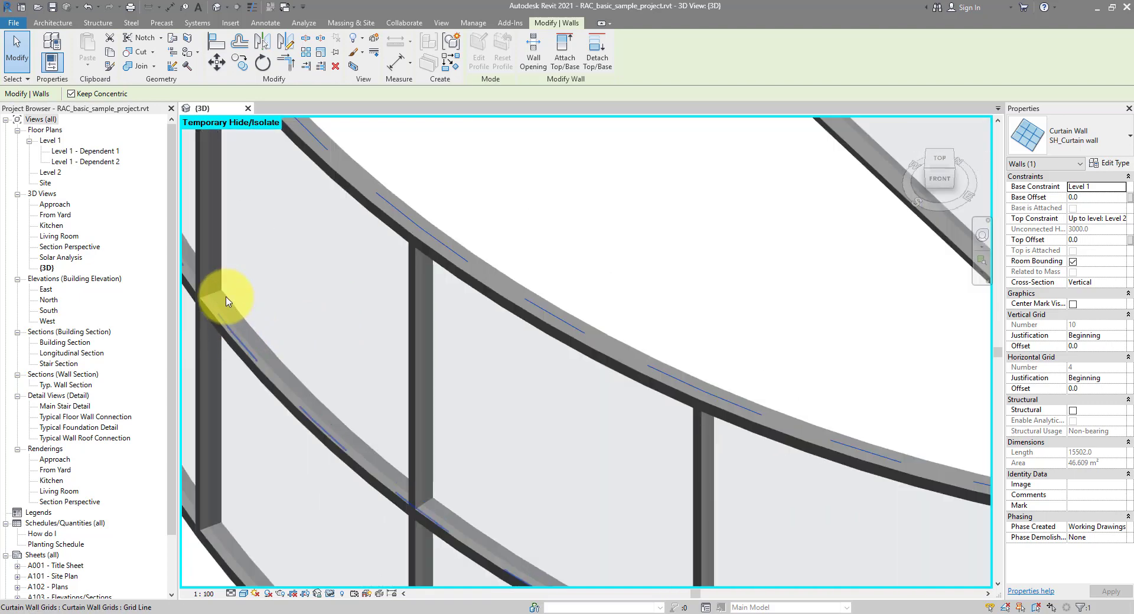
scroll(248, 344, up, 2)
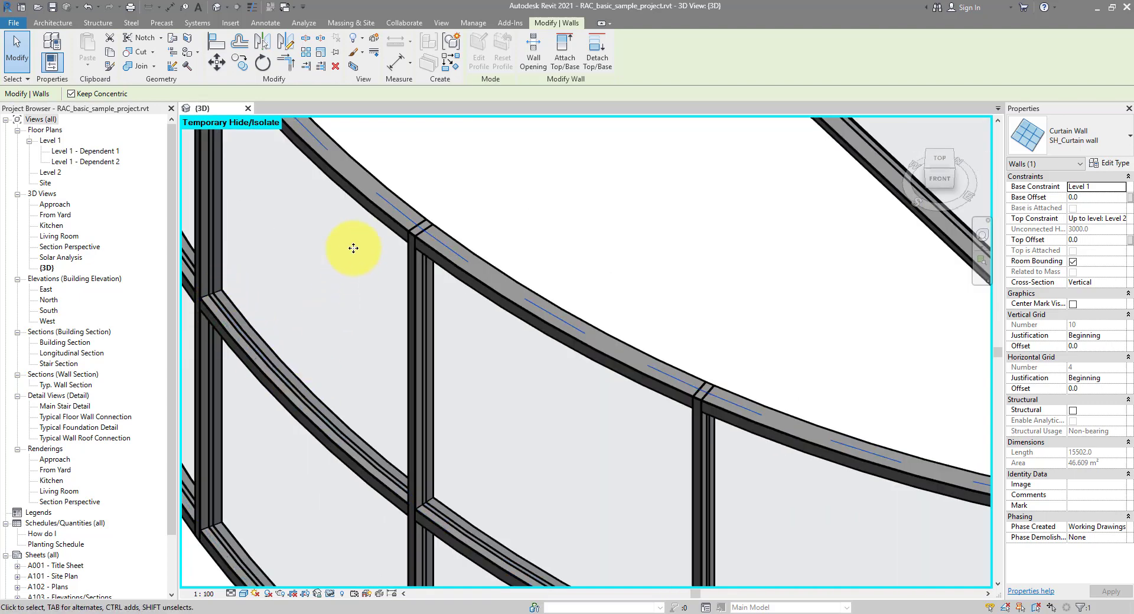
scroll(411, 250, down, 3)
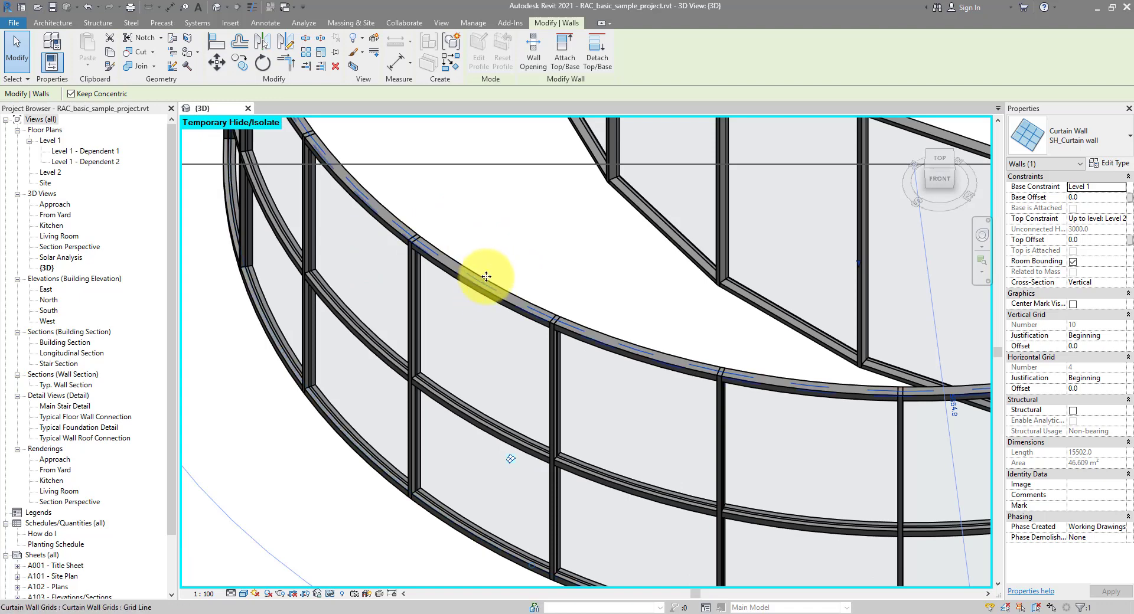
click(510, 211)
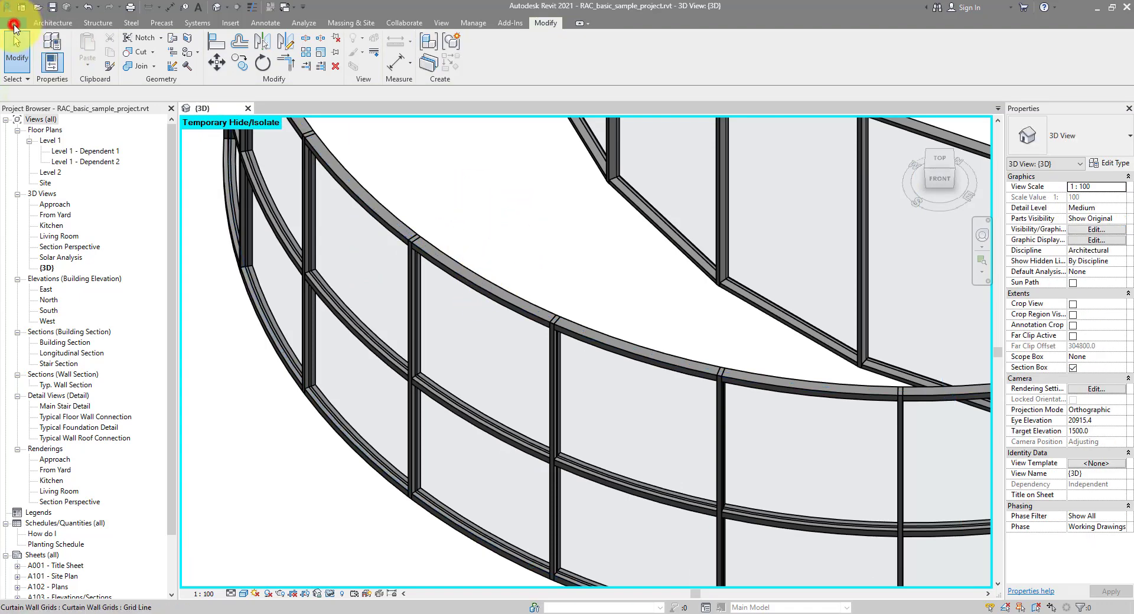
- Create a new project from the Architectural Template
click(14, 24)
click(72, 68)
click(154, 60)
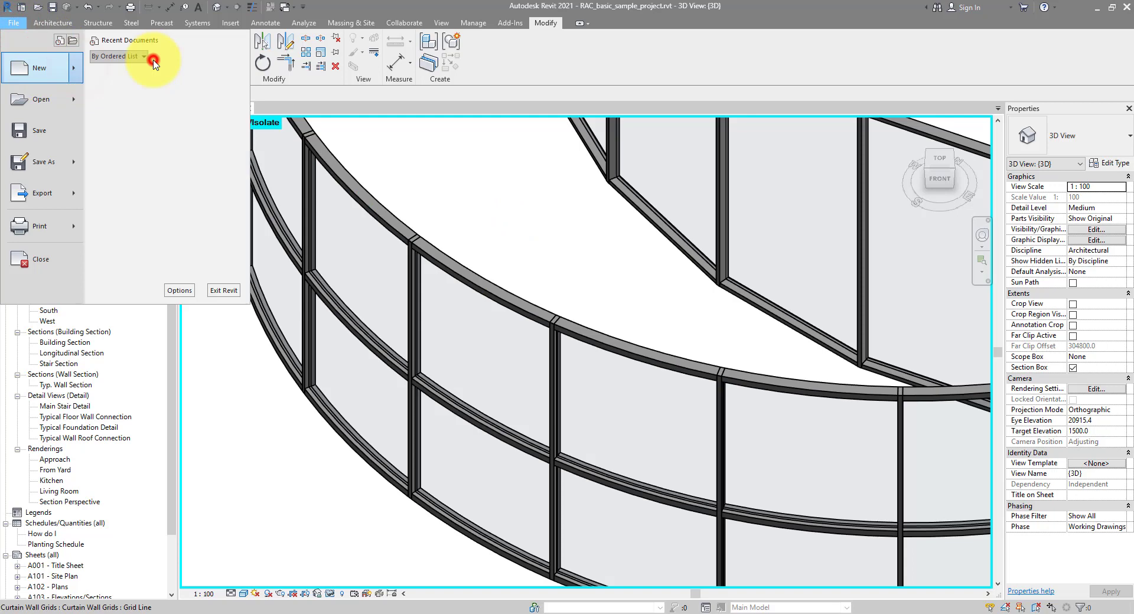
click(490, 310)
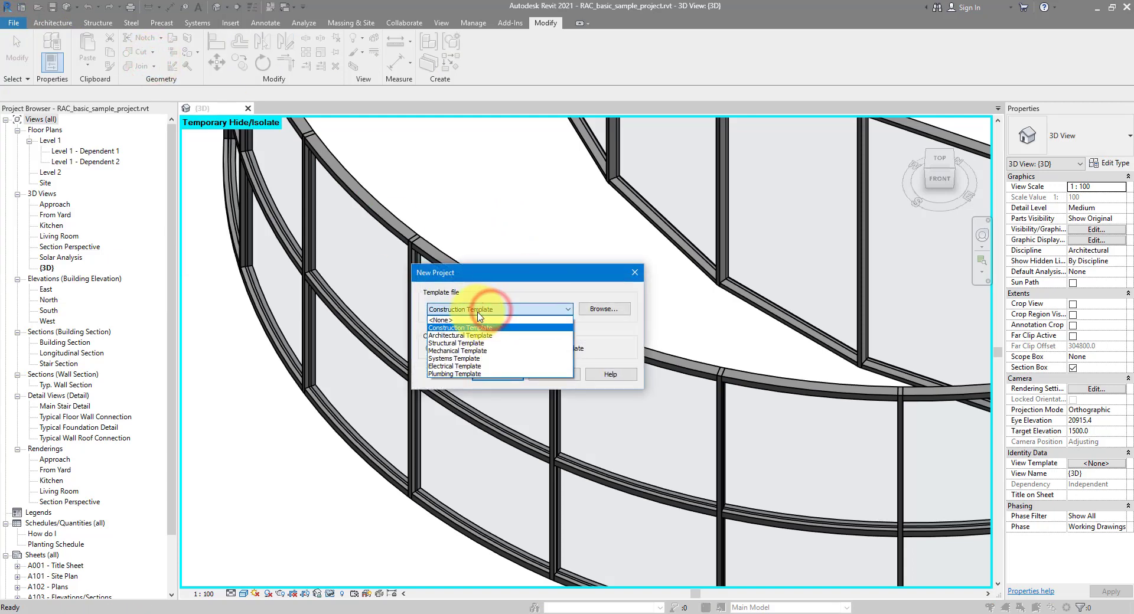
click(466, 335)
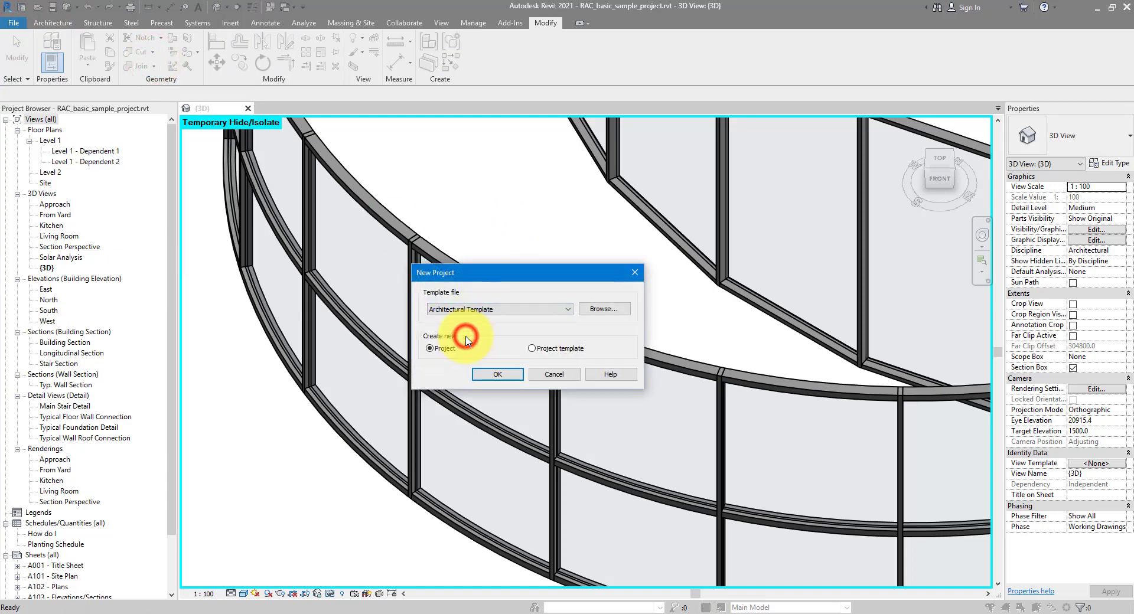
click(479, 375)
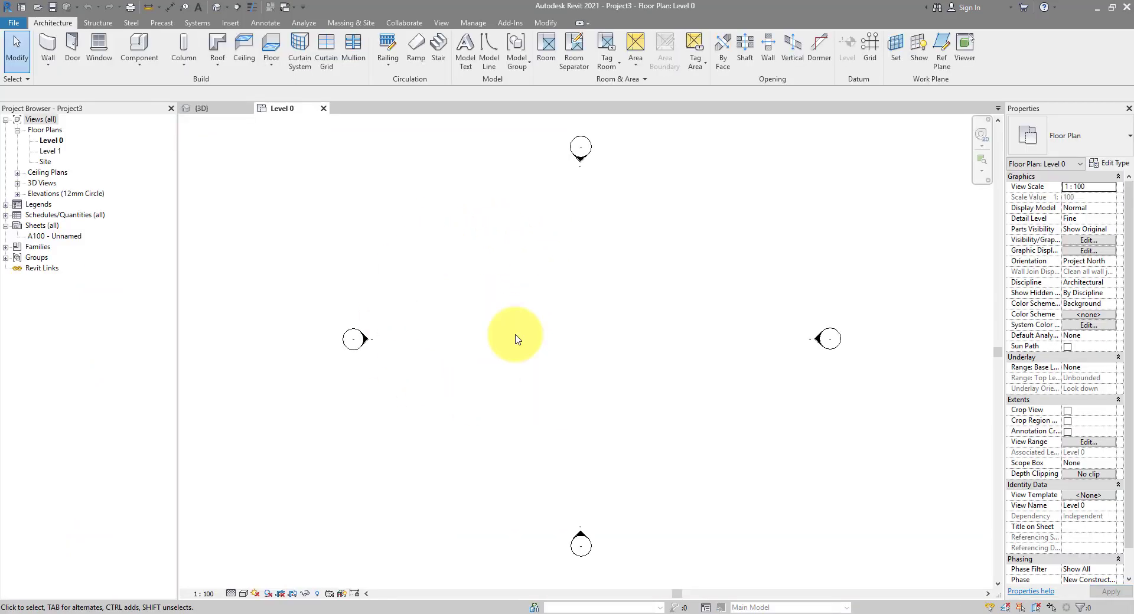
- Draw a half-circle basic wall on Level 0 as a start-end-radius arc
click(47, 44)
click(474, 52)
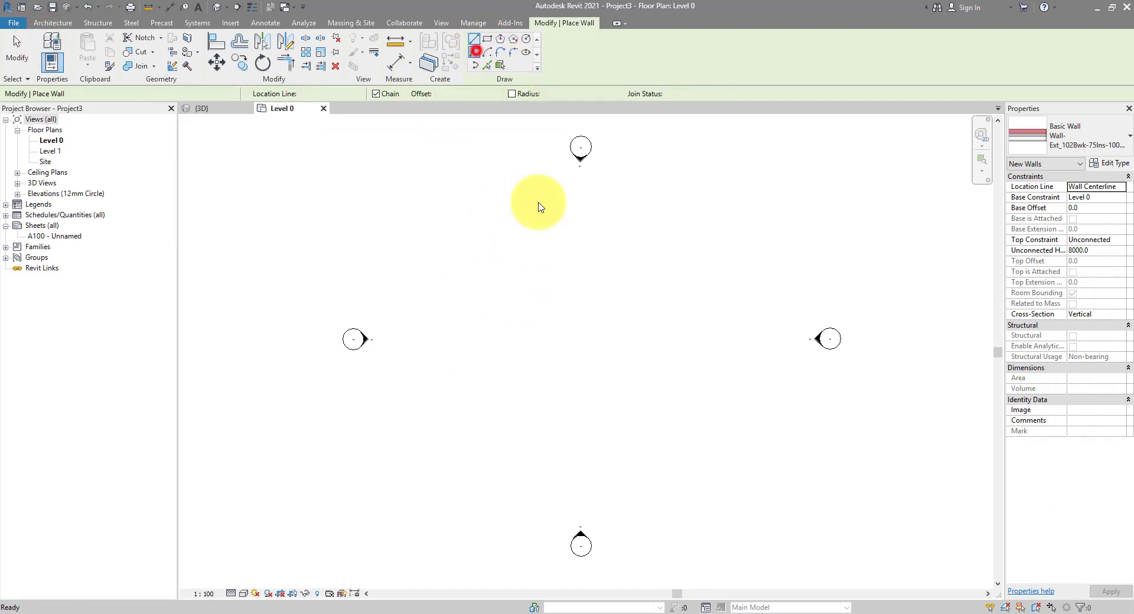
click(510, 345)
click(668, 342)
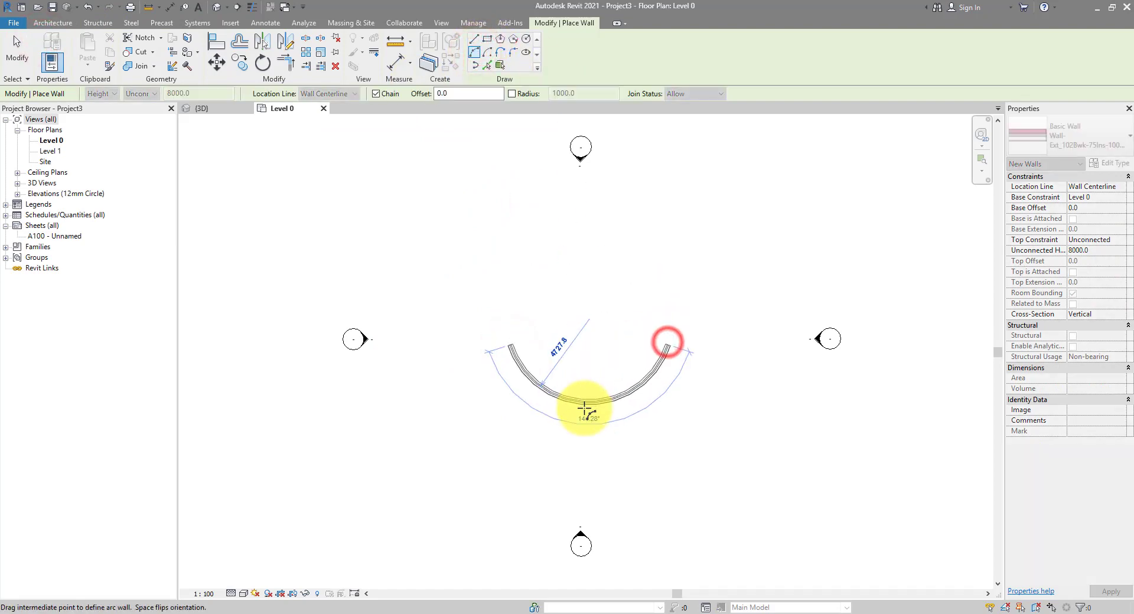
click(584, 420)
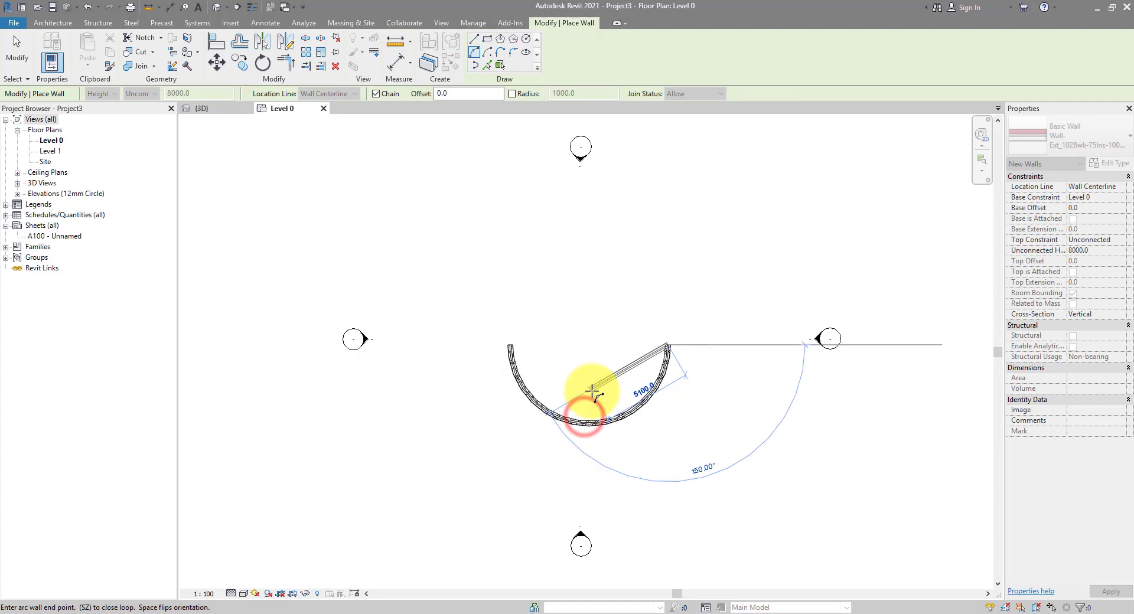
key(Escape)
key(Escape)
- In the default 3D view, change the arc wall's type to Curtain_Wall-Storefront
click(216, 6)
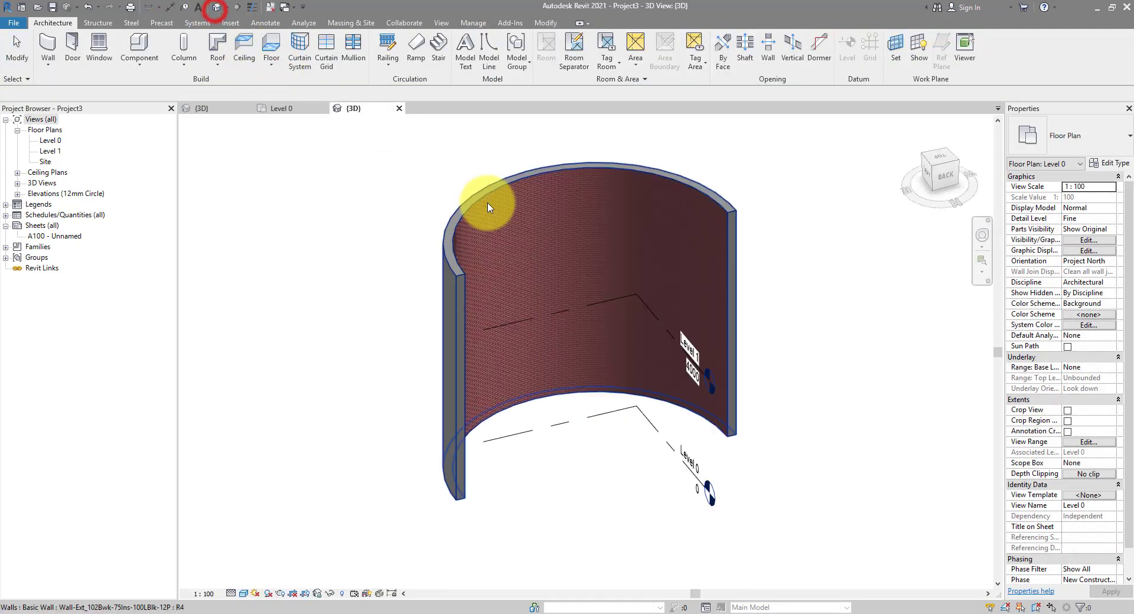
click(569, 198)
shift+middle_drag(463, 286, 723, 313)
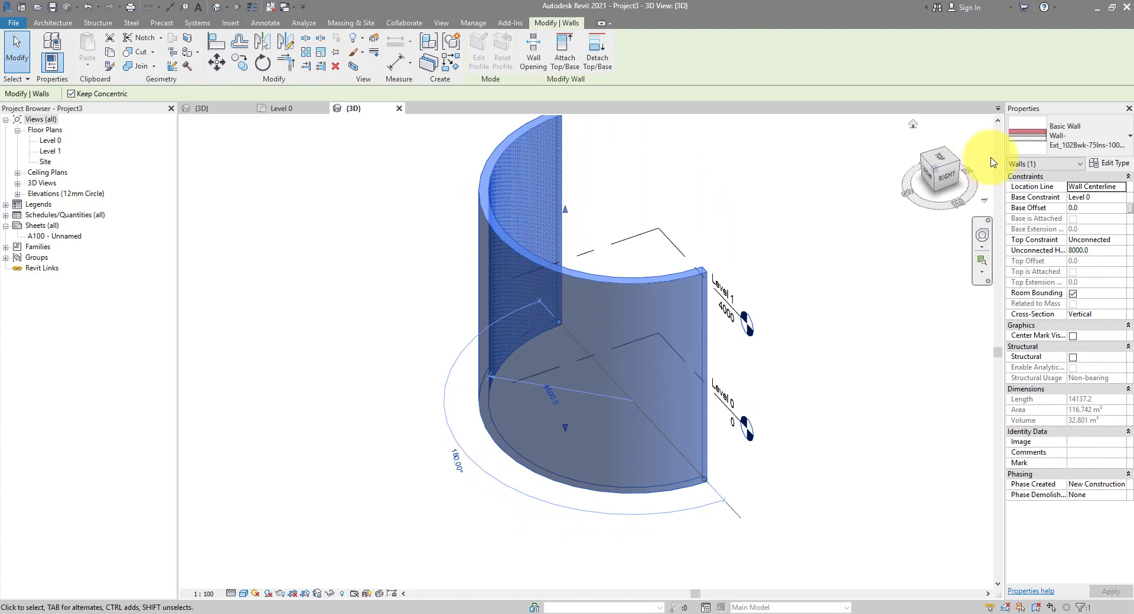
click(1040, 137)
scroll(1013, 324, down, 3)
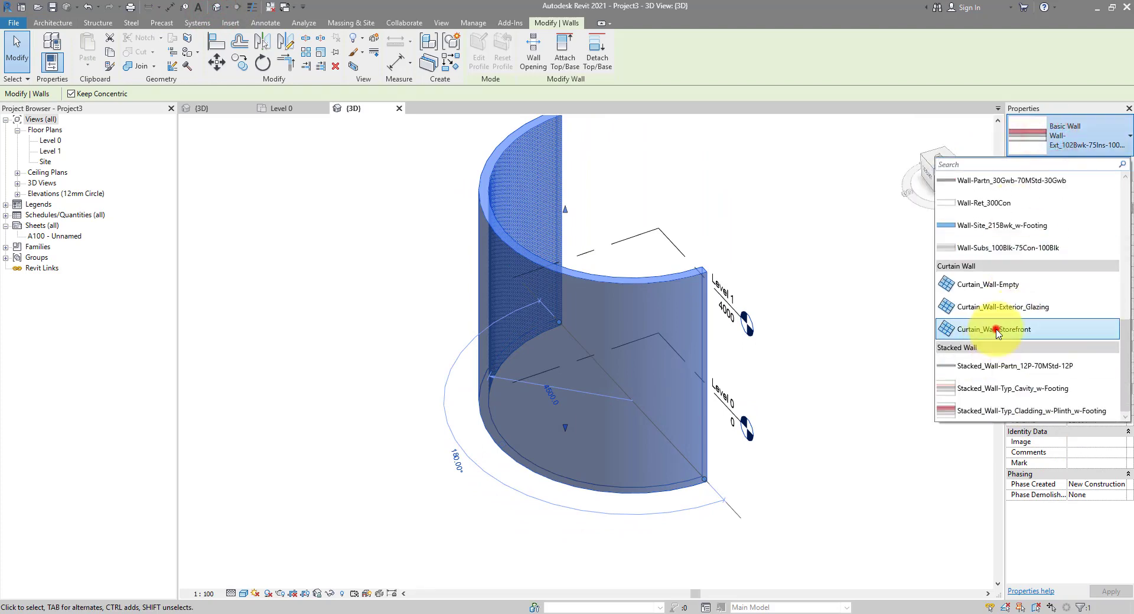
click(996, 329)
shift+middle_drag(769, 263, 660, 214)
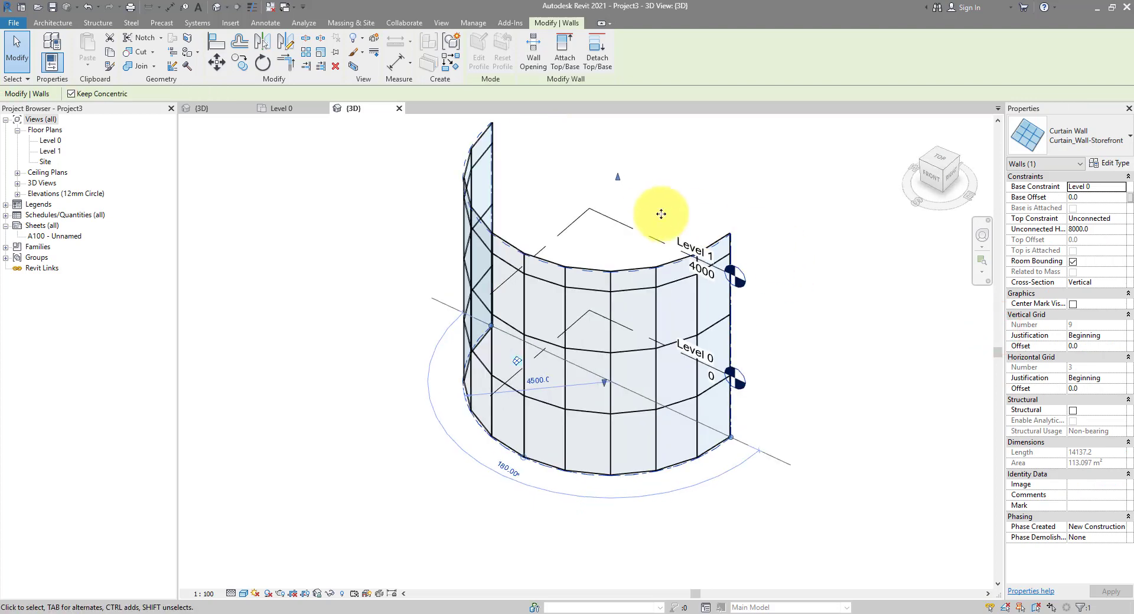
- Hide all level markers in the 3D view and zoom out to show the whole curtain wall
click(614, 224)
right_click(616, 221)
mouse_move(689, 306)
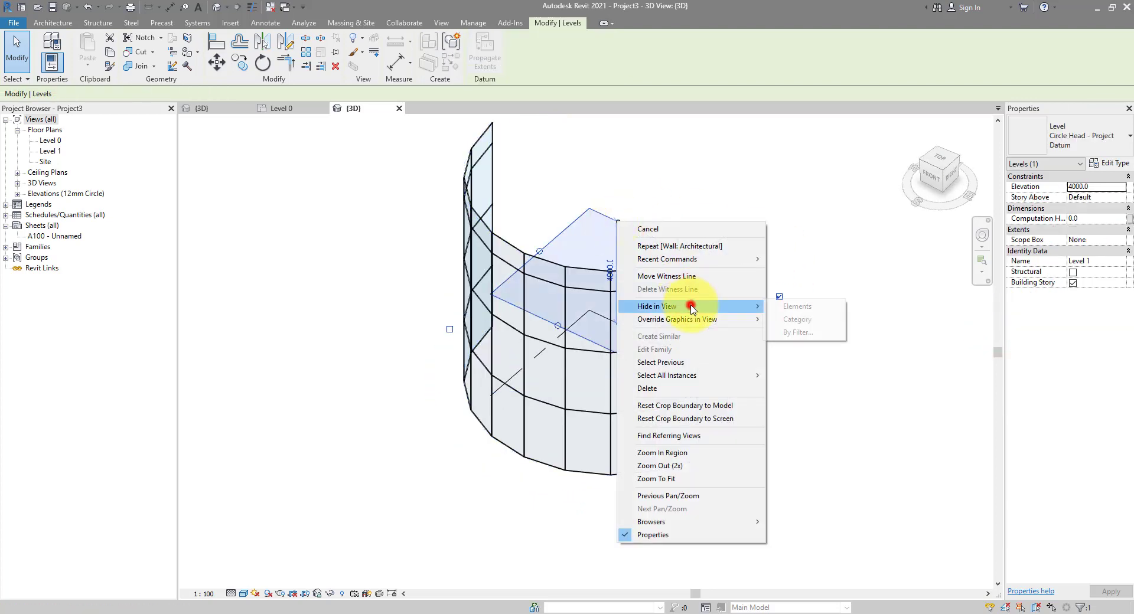
click(809, 320)
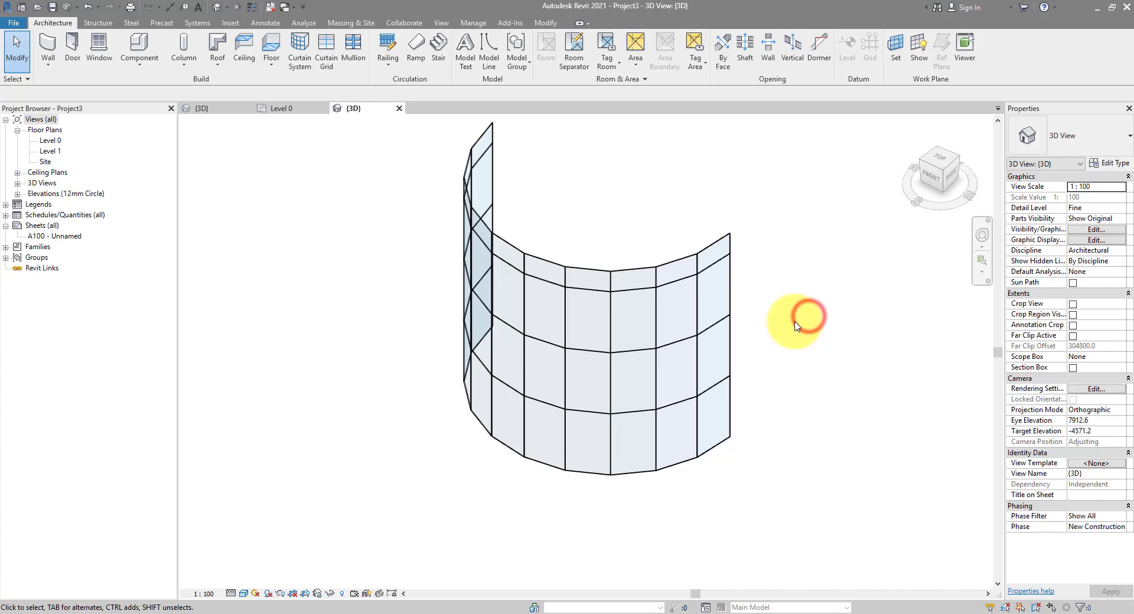
shift+middle_drag(789, 308, 610, 298)
scroll(610, 301, up, 3)
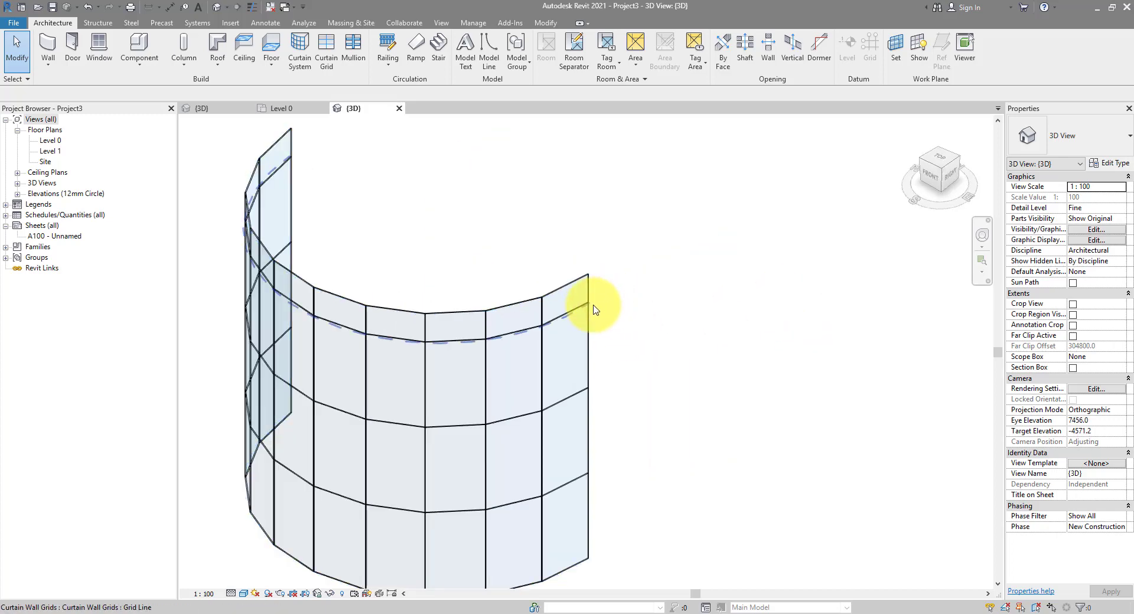
scroll(523, 307, up, 5)
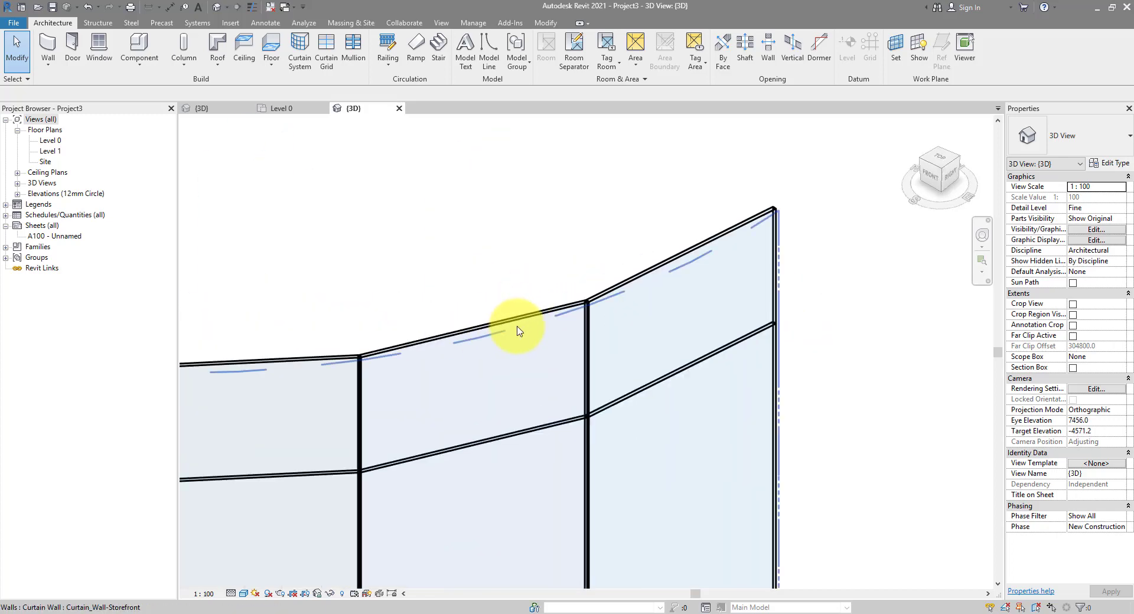
scroll(445, 313, down, 5)
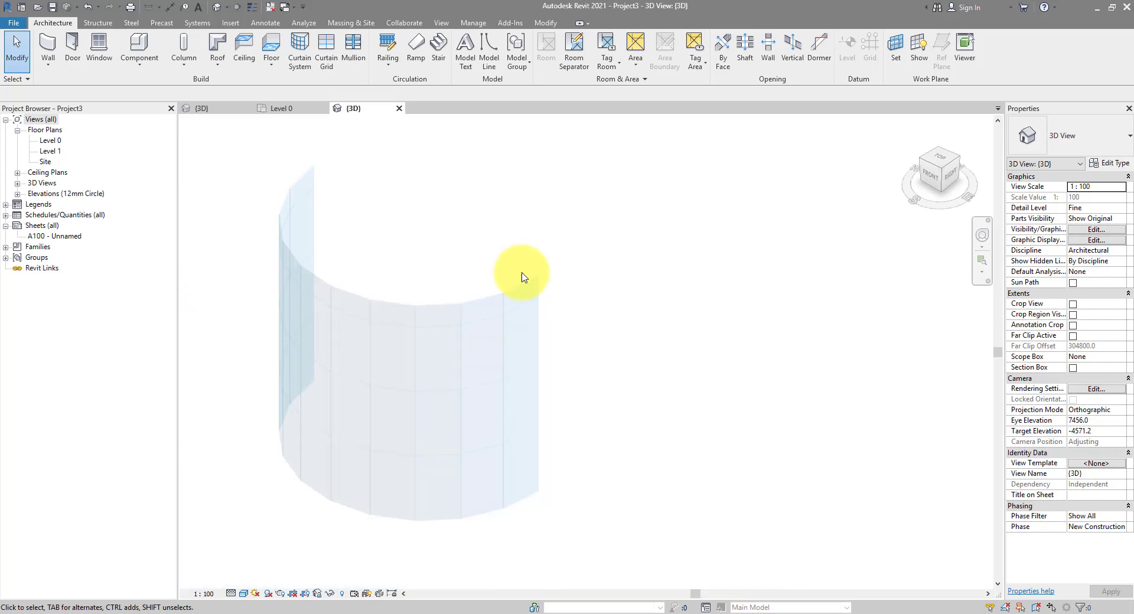
- Draw two straight basic walls, 2100 and 2500 long, forming an L beside the curtain wall
click(49, 44)
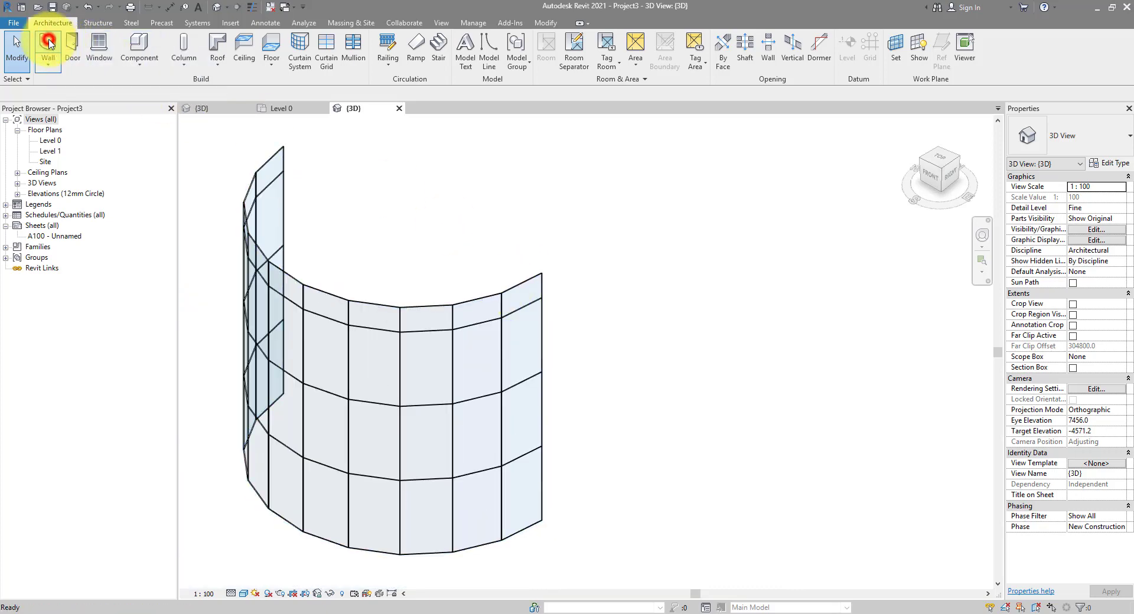
click(592, 483)
click(644, 450)
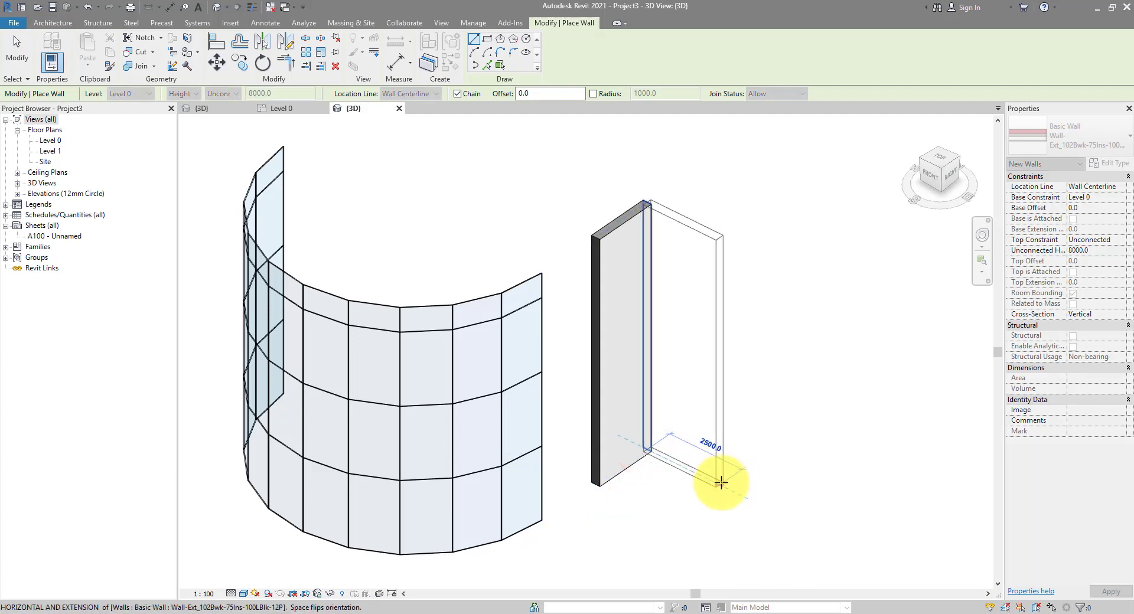
click(720, 482)
key(Escape)
key(Escape)
click(629, 223)
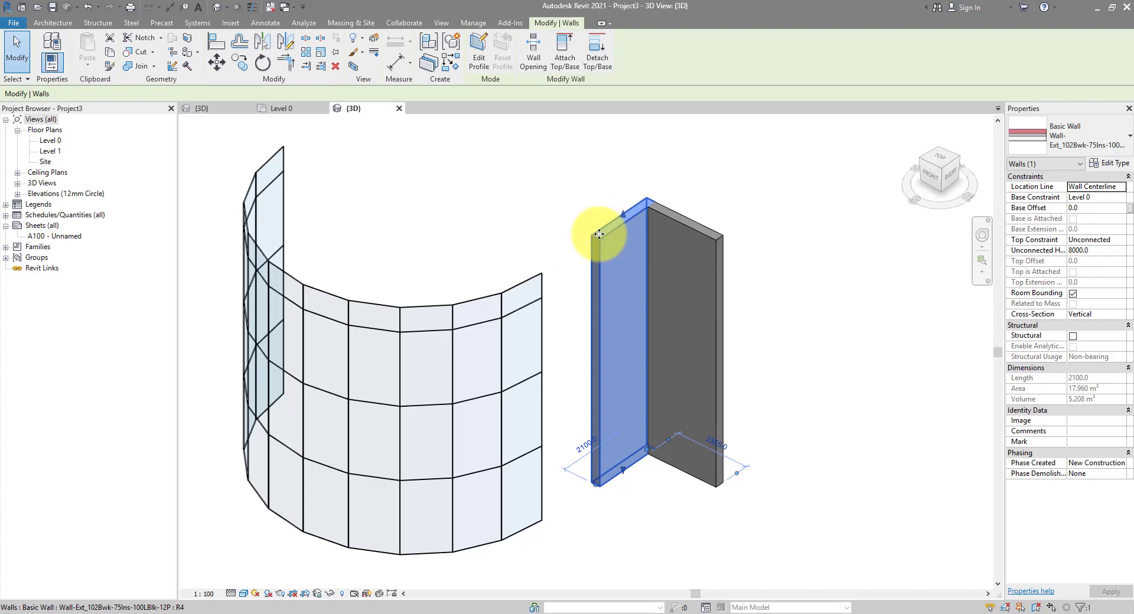
- Duplicate the selected wall's type as a new type named Glass 20mm
click(1104, 164)
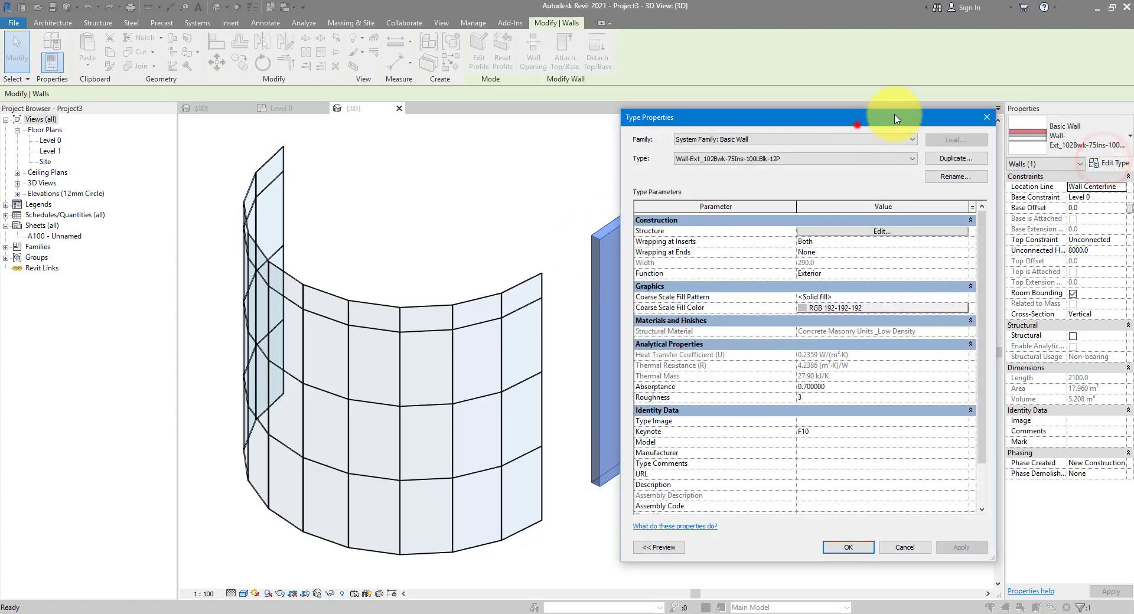
drag(907, 99, 1022, 109)
click(989, 148)
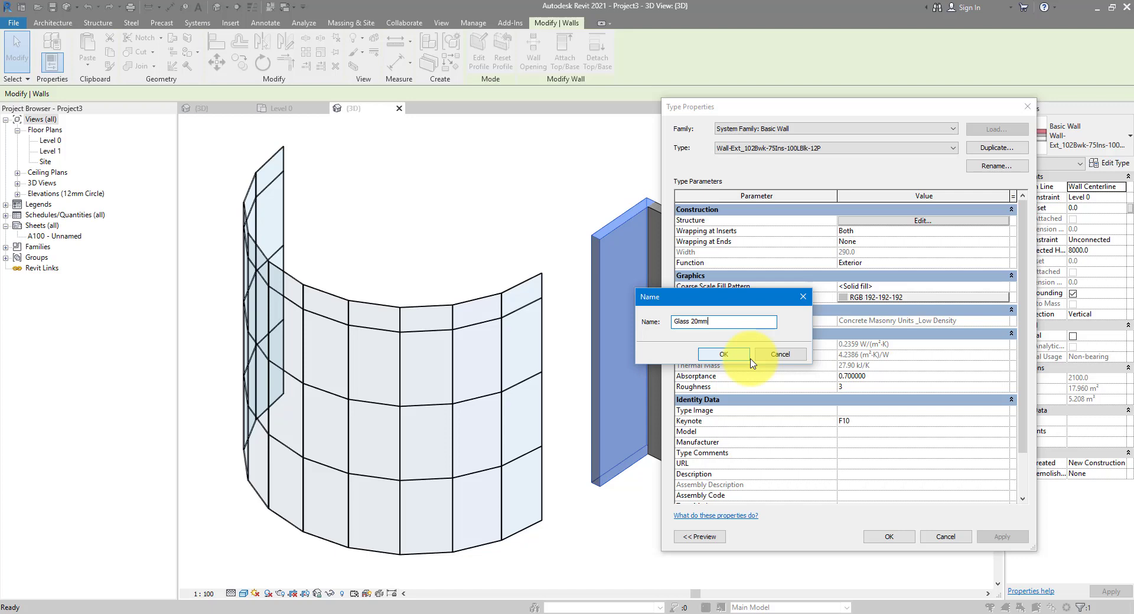
click(748, 357)
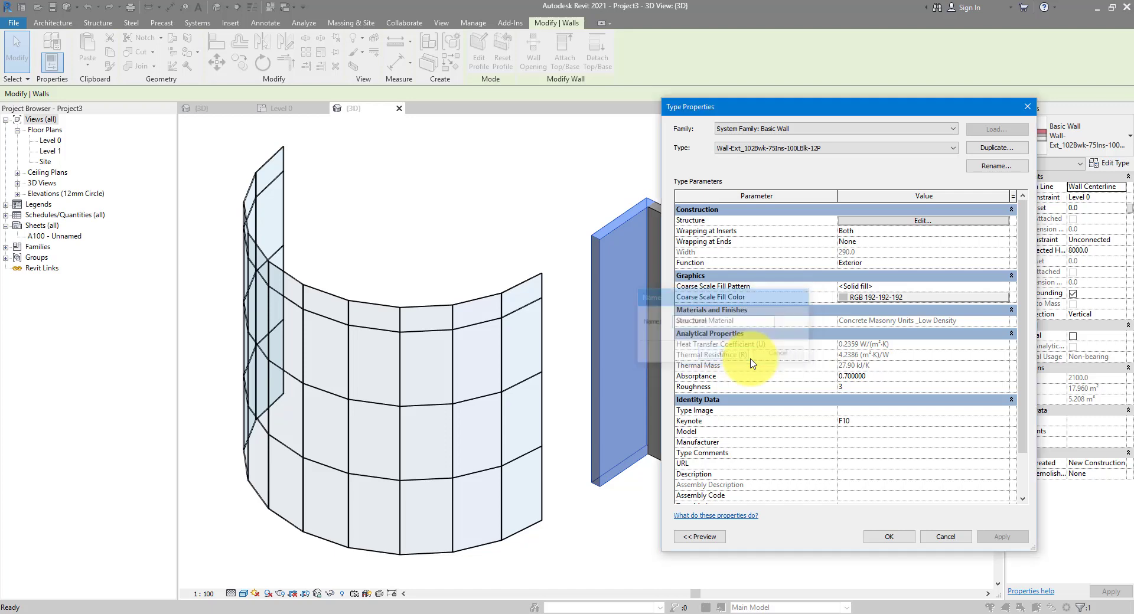
- Remove the Finish 1, Thermal/Air and Finish 2 layers from the Glass 20mm structure
click(876, 222)
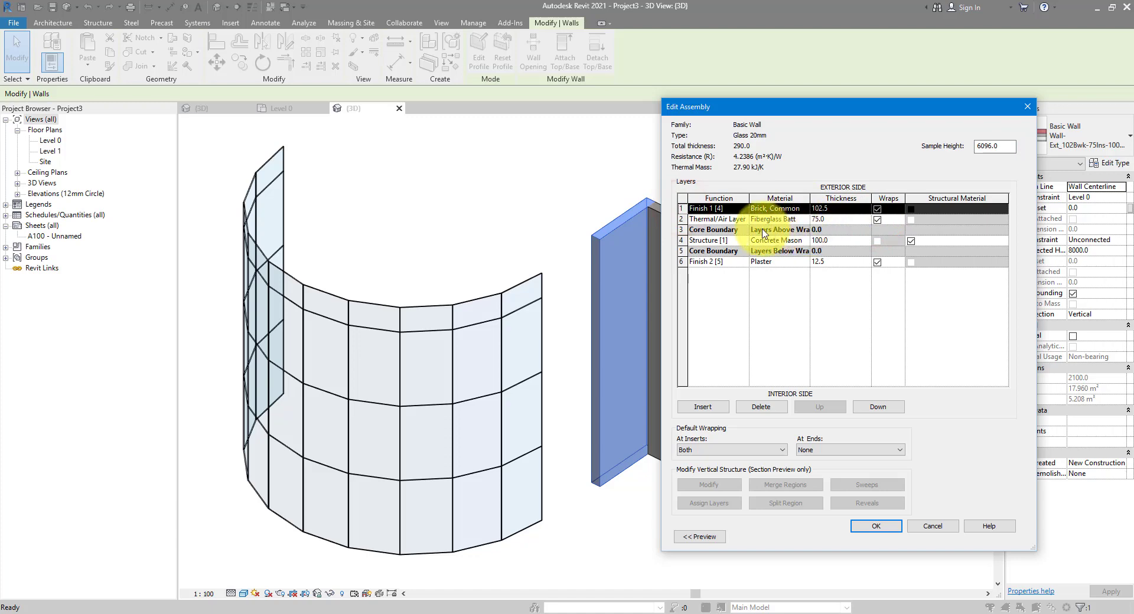
click(762, 407)
click(761, 407)
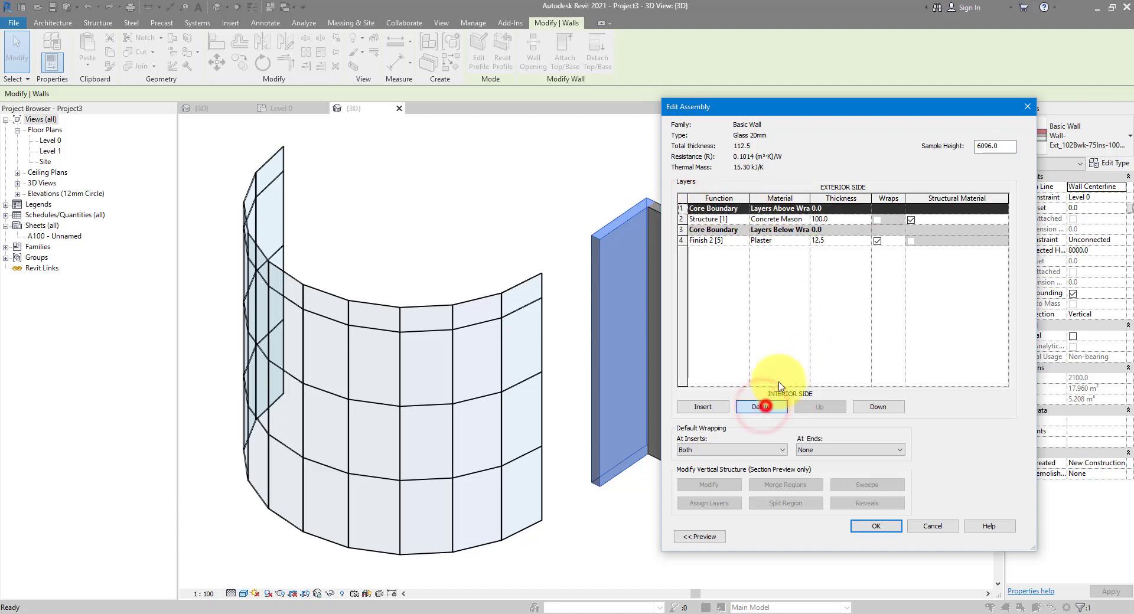
click(681, 241)
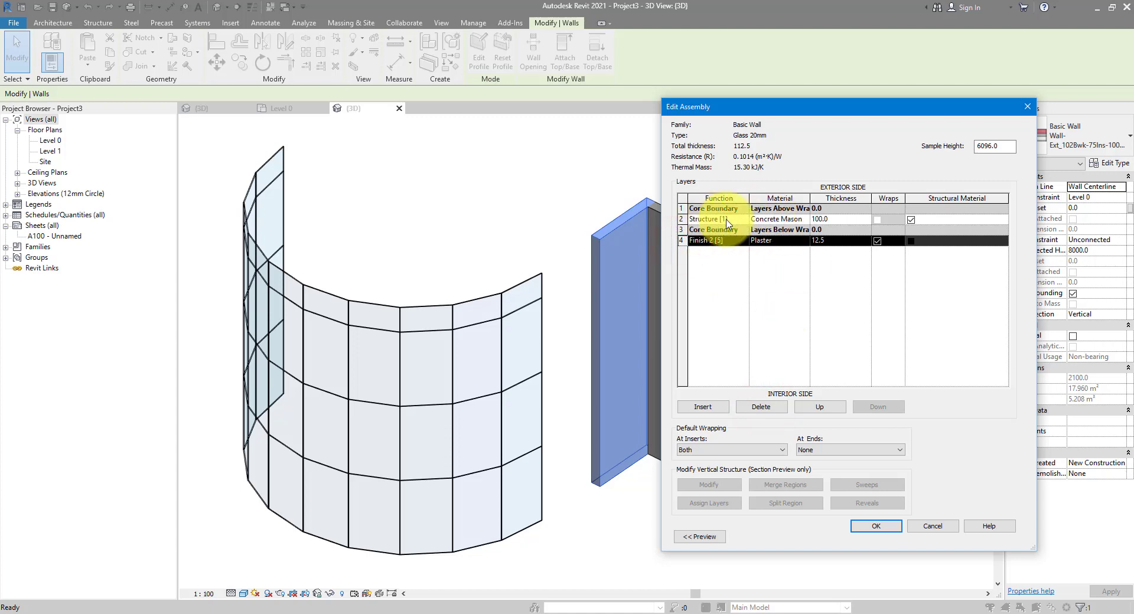
click(761, 407)
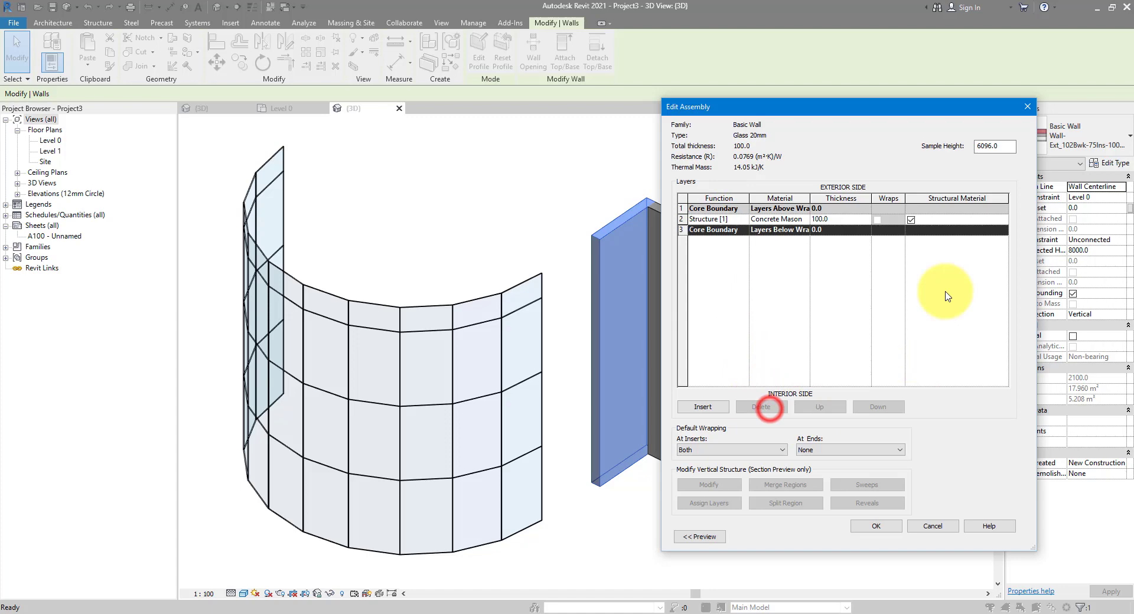
- Set the remaining Structure layer to 20.0 thick with Glass material
click(733, 221)
click(839, 216)
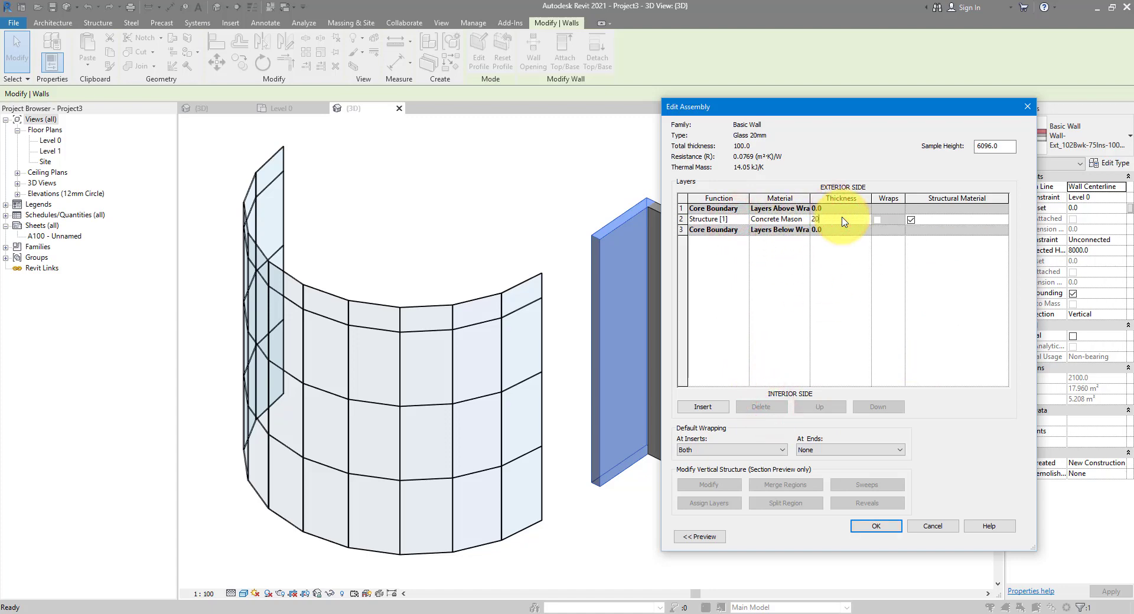
click(803, 219)
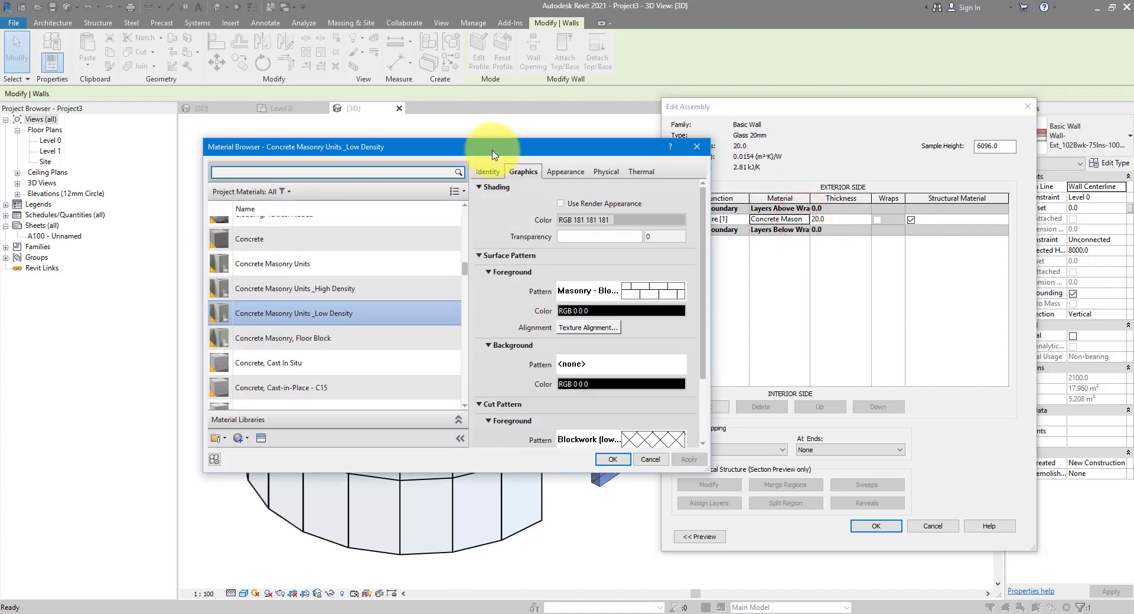
click(306, 173)
text(glass)
double_click(296, 371)
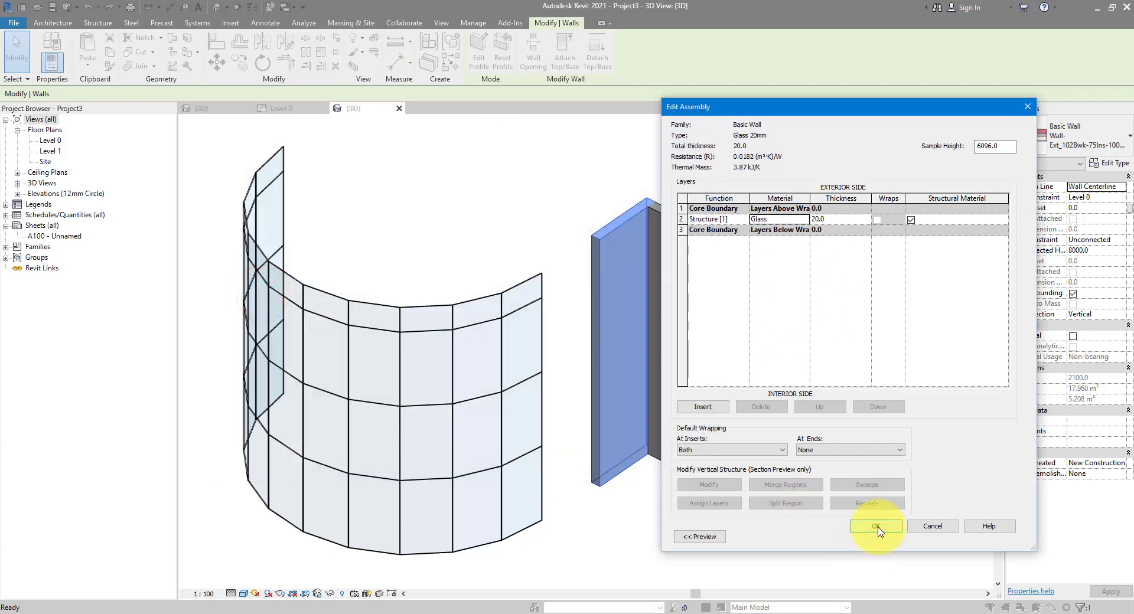
click(877, 526)
- Apply the Glass 20mm type settings and confirm the short wall now uses it
click(885, 536)
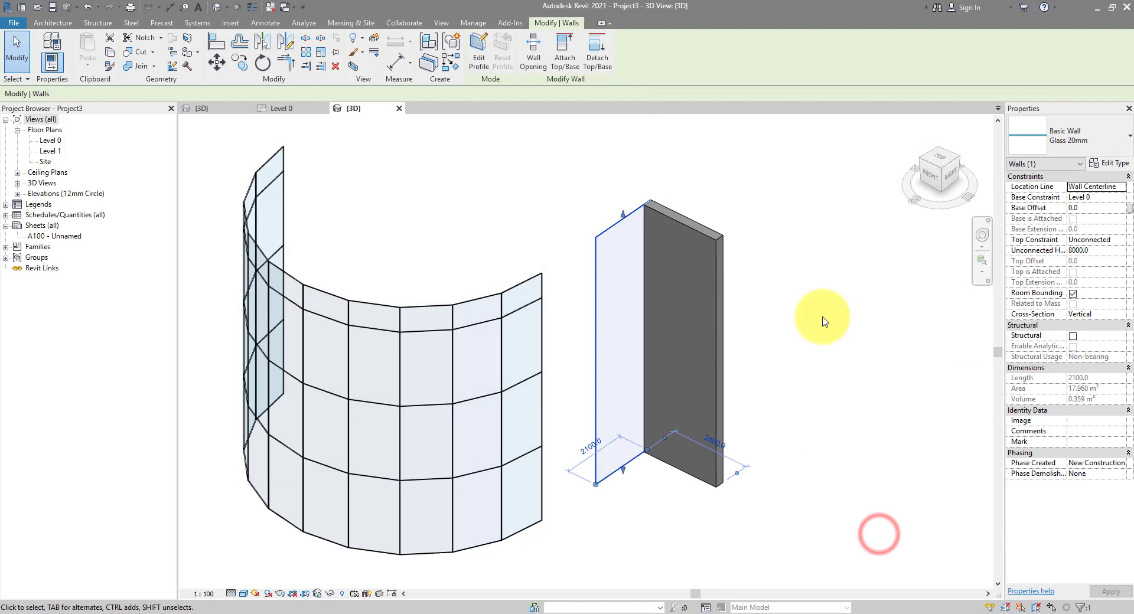
click(713, 196)
scroll(619, 230, up, 5)
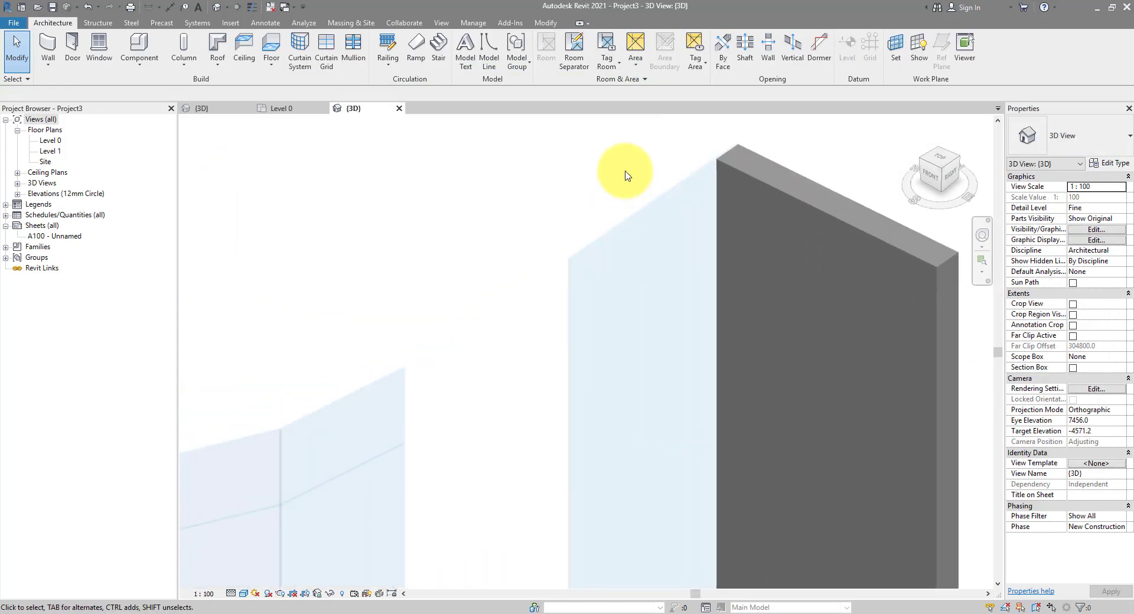
click(619, 166)
scroll(555, 224, down, 4)
scroll(512, 199, up, 2)
click(511, 199)
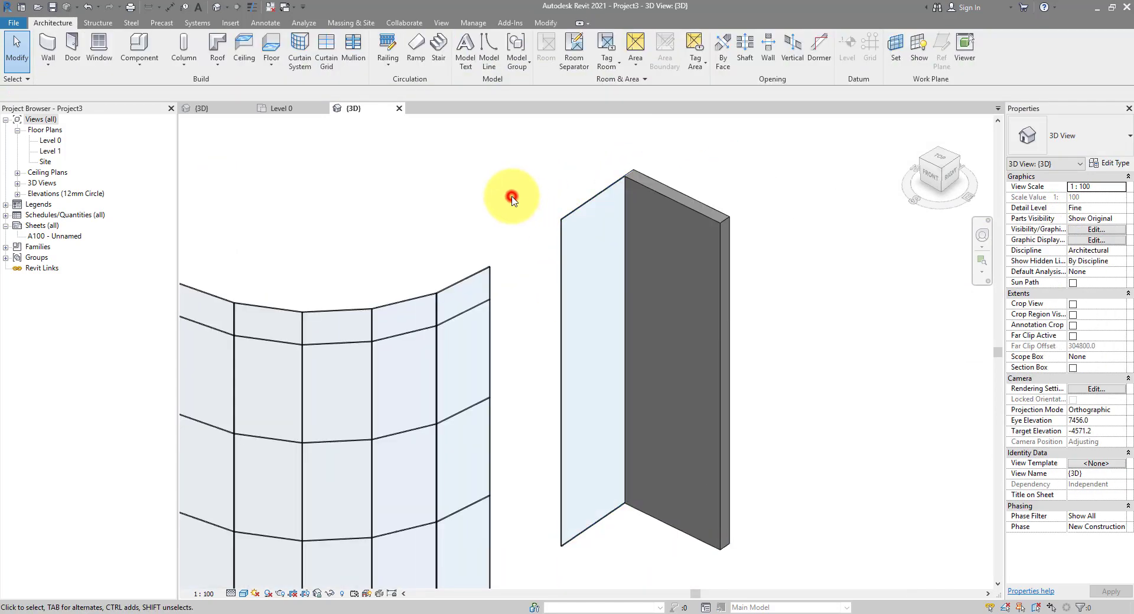
- Set the curved curtain wall type's Curtain Panel to Basic Wall : Glass 20mm
click(467, 288)
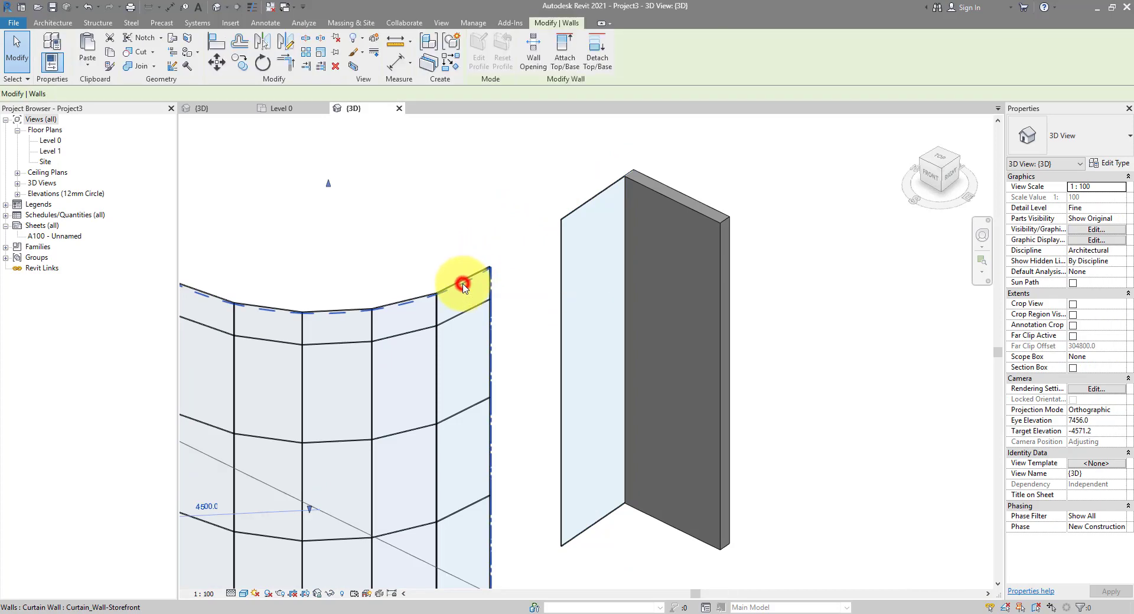
click(1108, 163)
drag(850, 112, 804, 112)
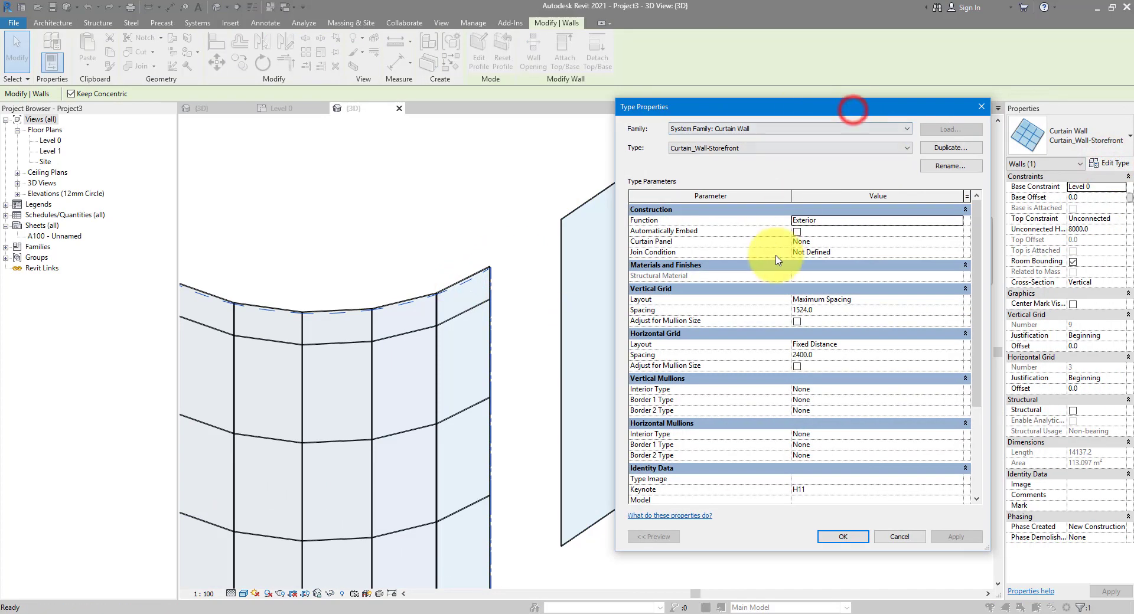
click(794, 242)
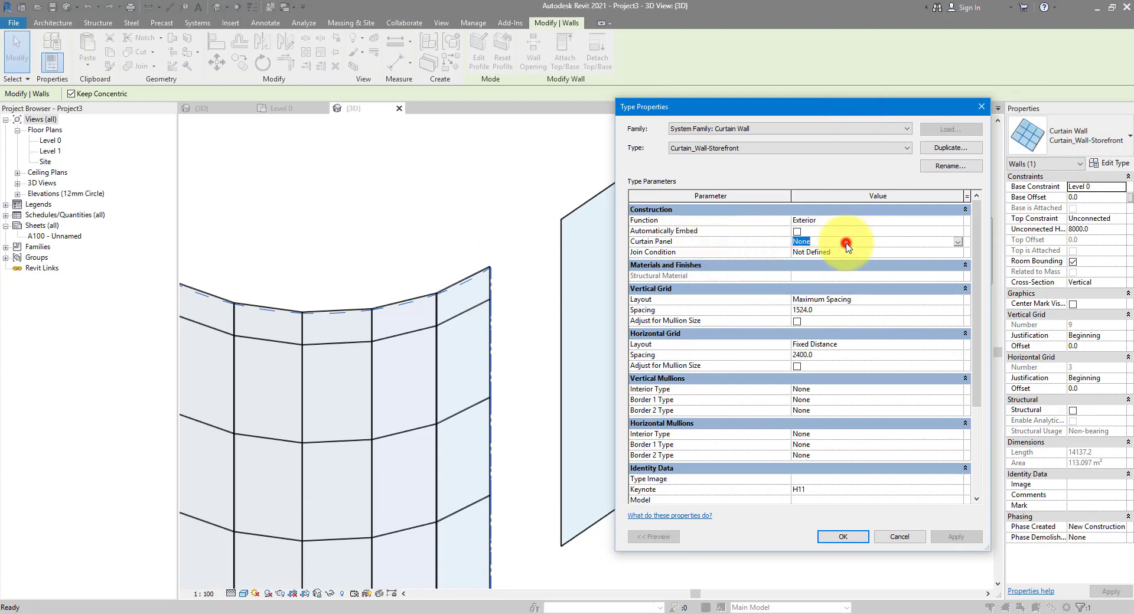
click(957, 244)
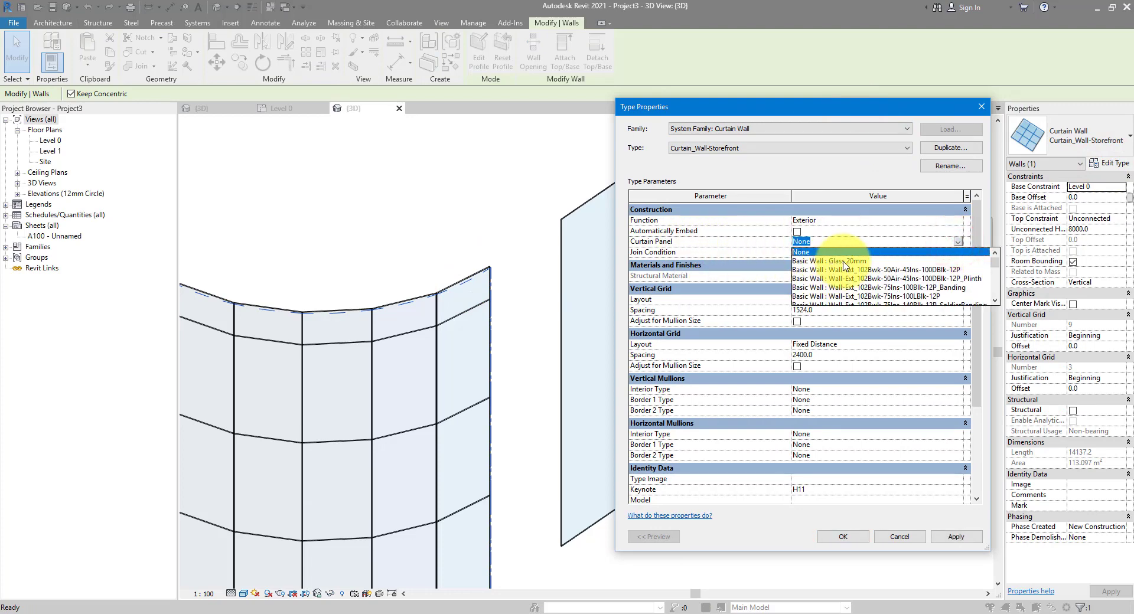
click(850, 262)
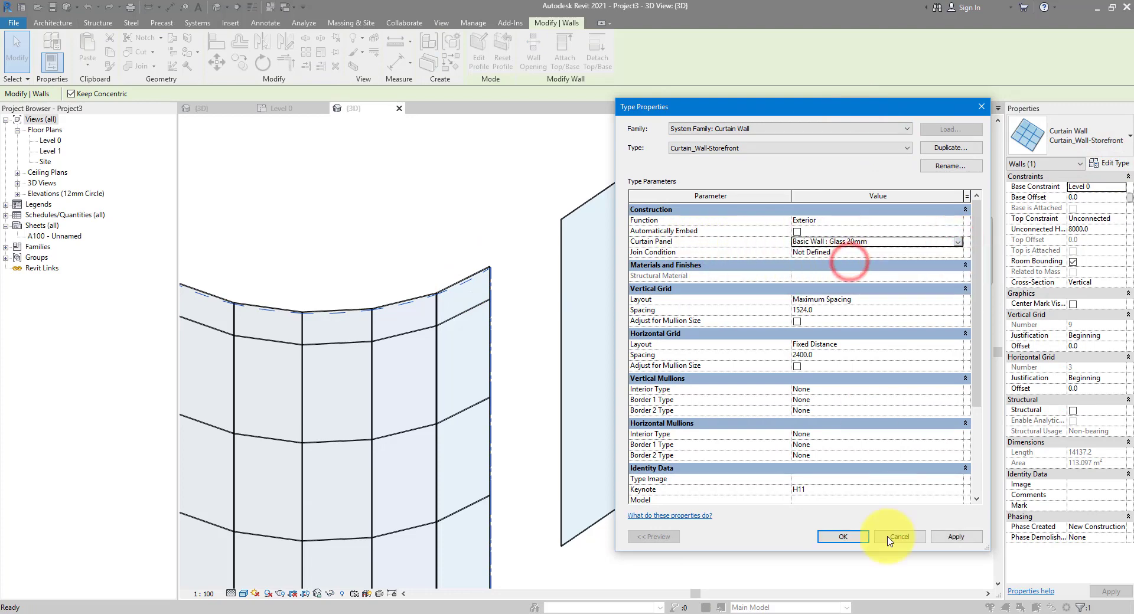
click(849, 538)
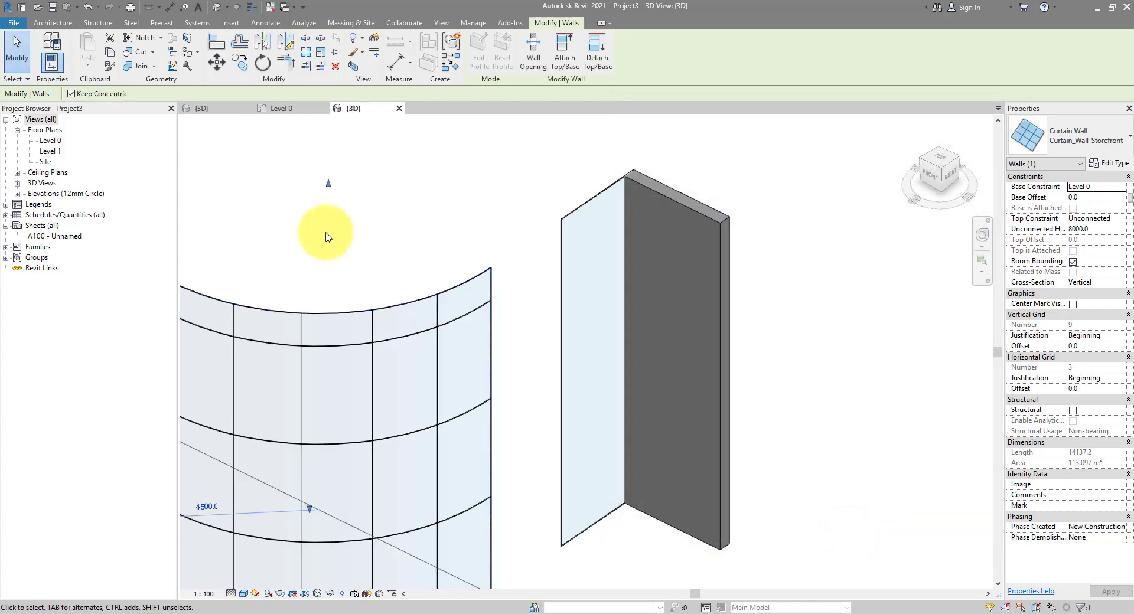
- Deselect the curtain wall and zoom and pan to frame it in the view
click(359, 214)
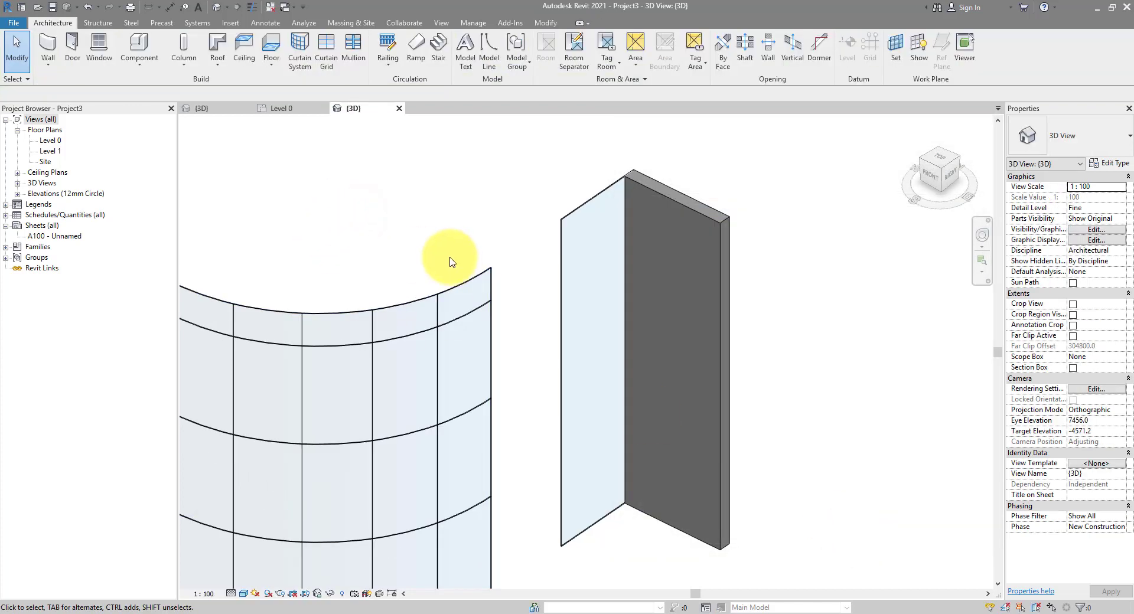
scroll(435, 295, up, 5)
scroll(435, 291, down, 2)
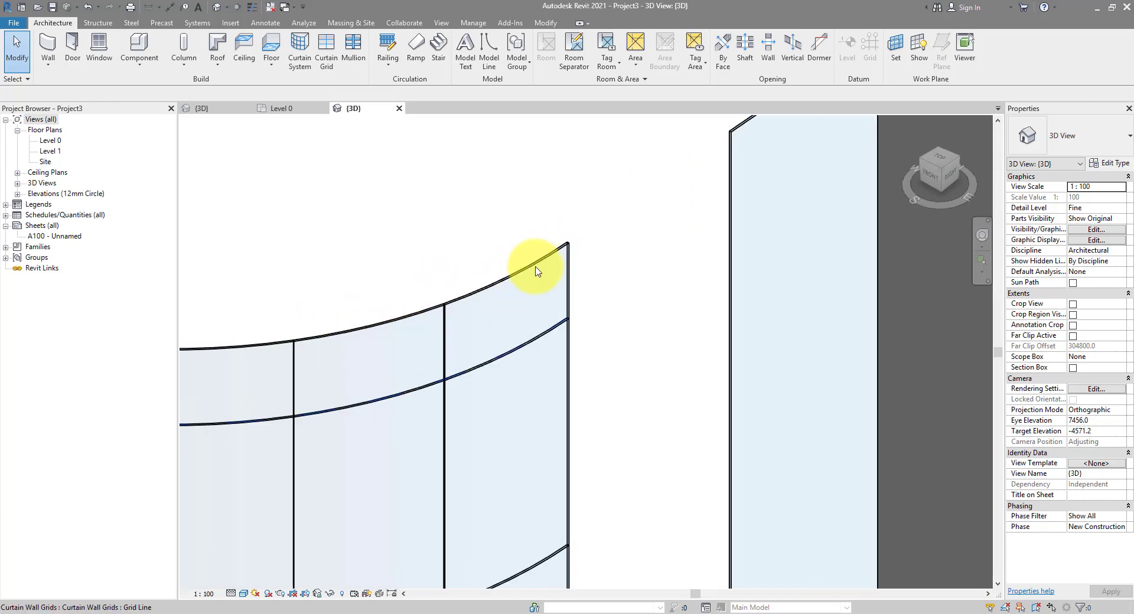
scroll(519, 283, down, 3)
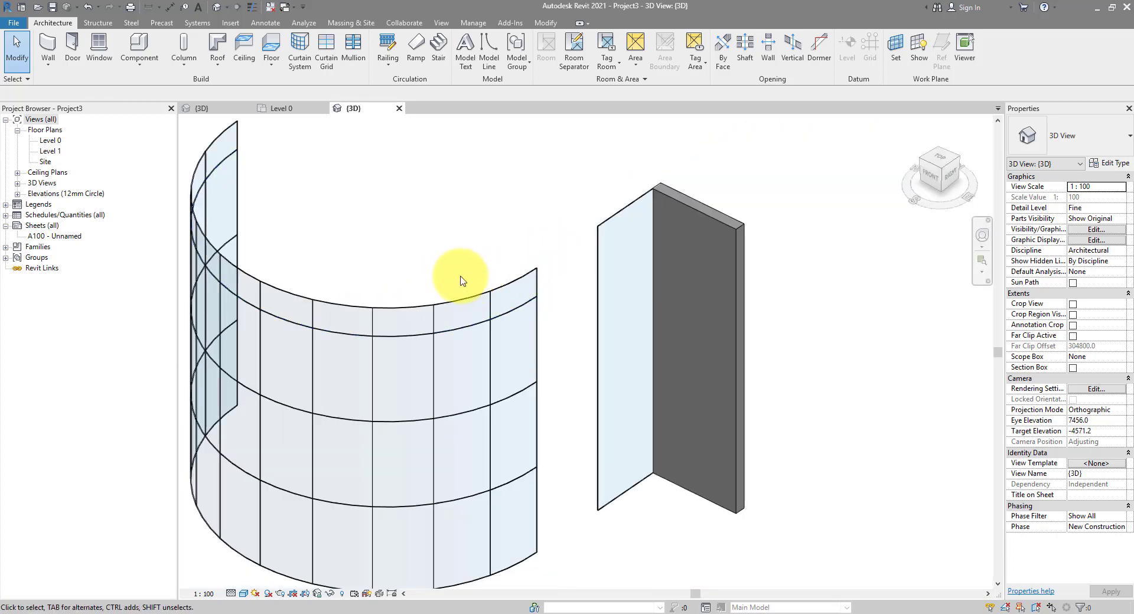
middle_drag(514, 244, 472, 242)
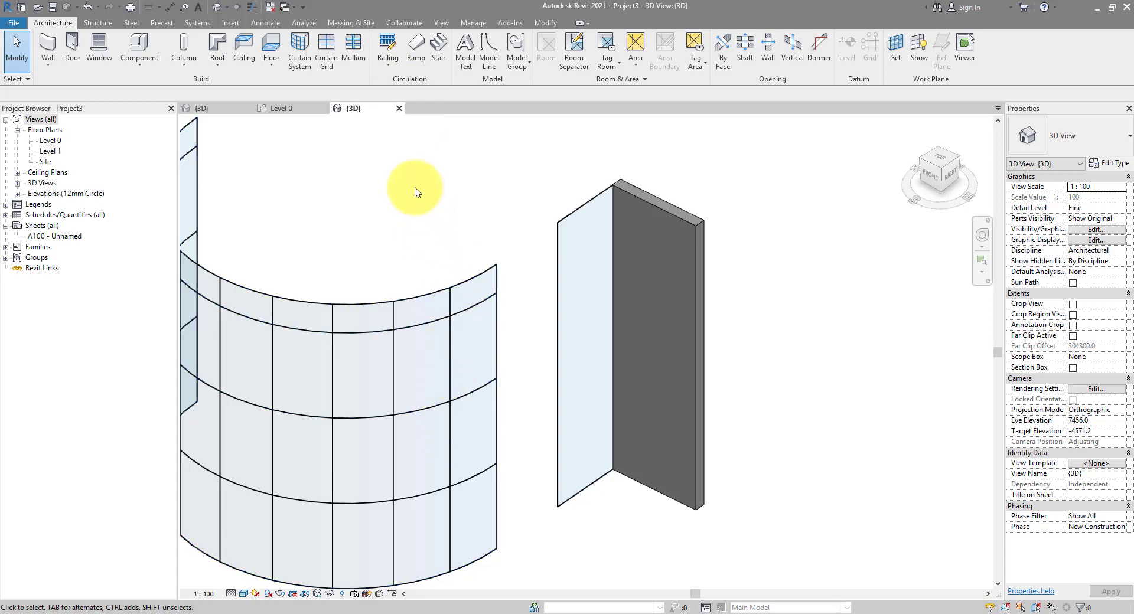
- Place 50x150mm rectangular mullions on every grid line of the curved curtain wall
click(352, 57)
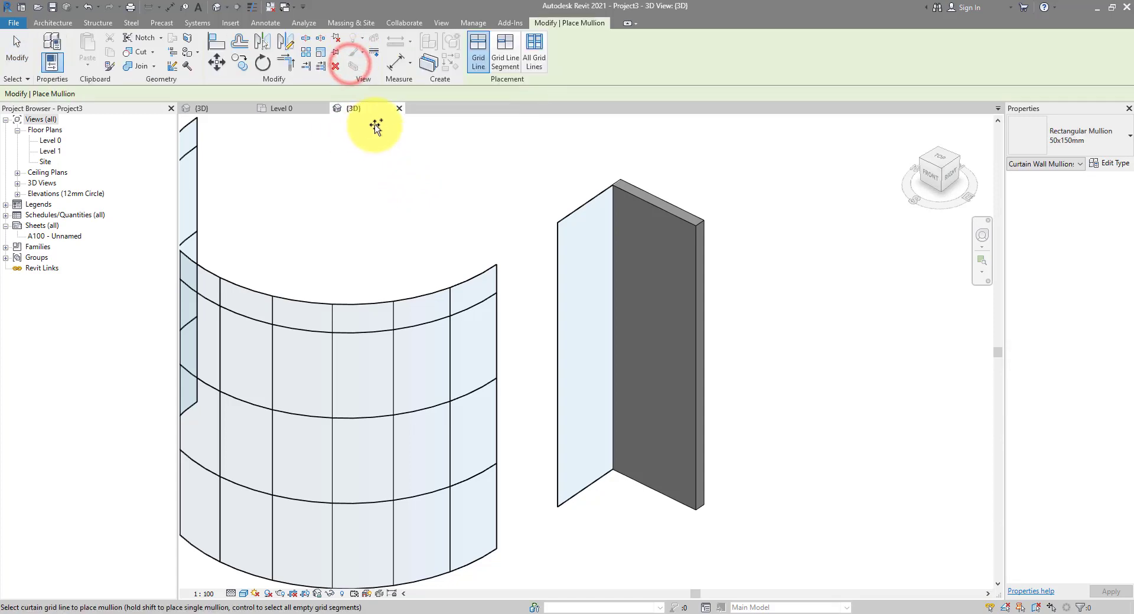
click(1075, 150)
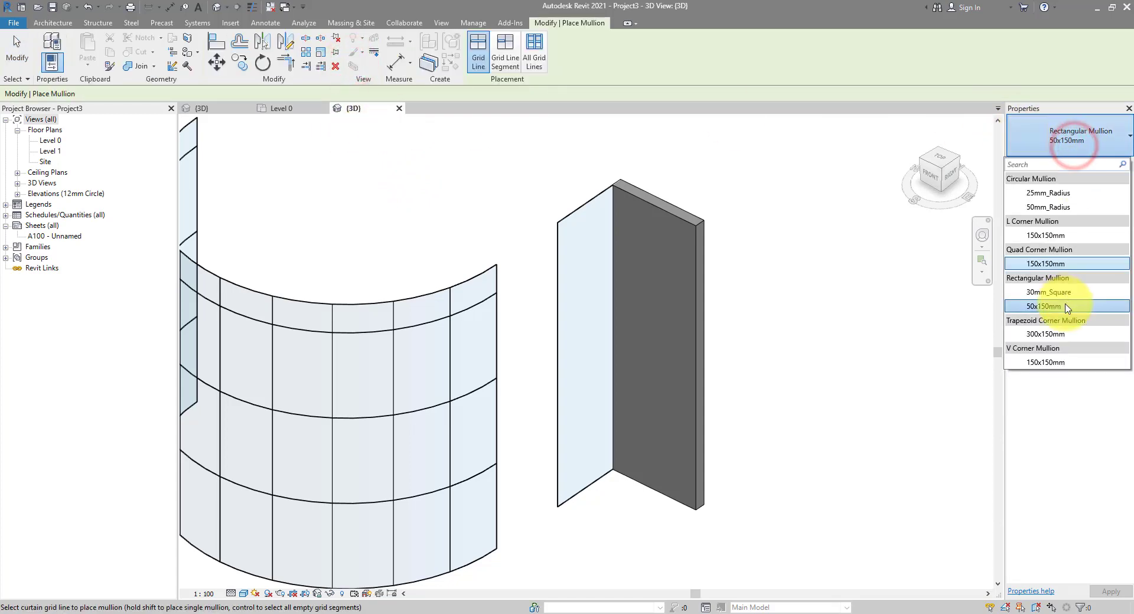
click(817, 55)
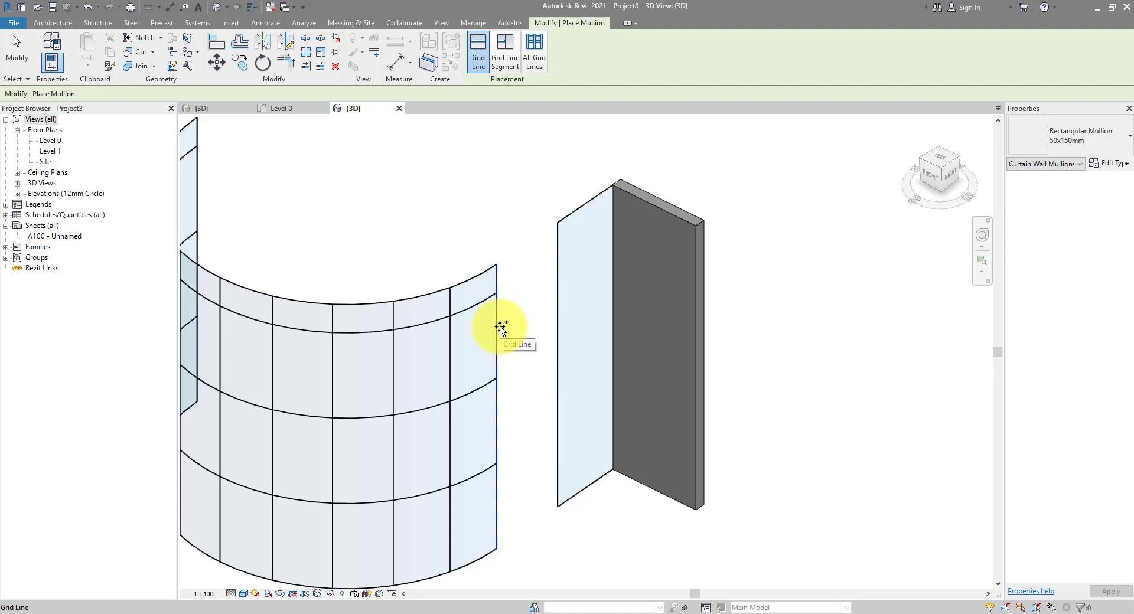
key(Tab)
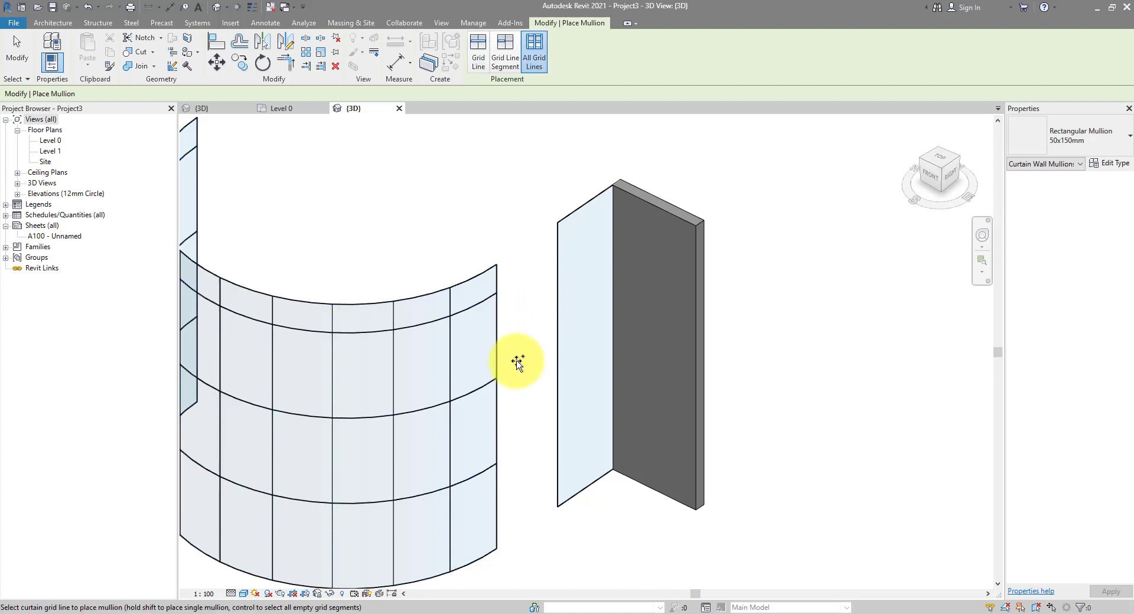
click(498, 326)
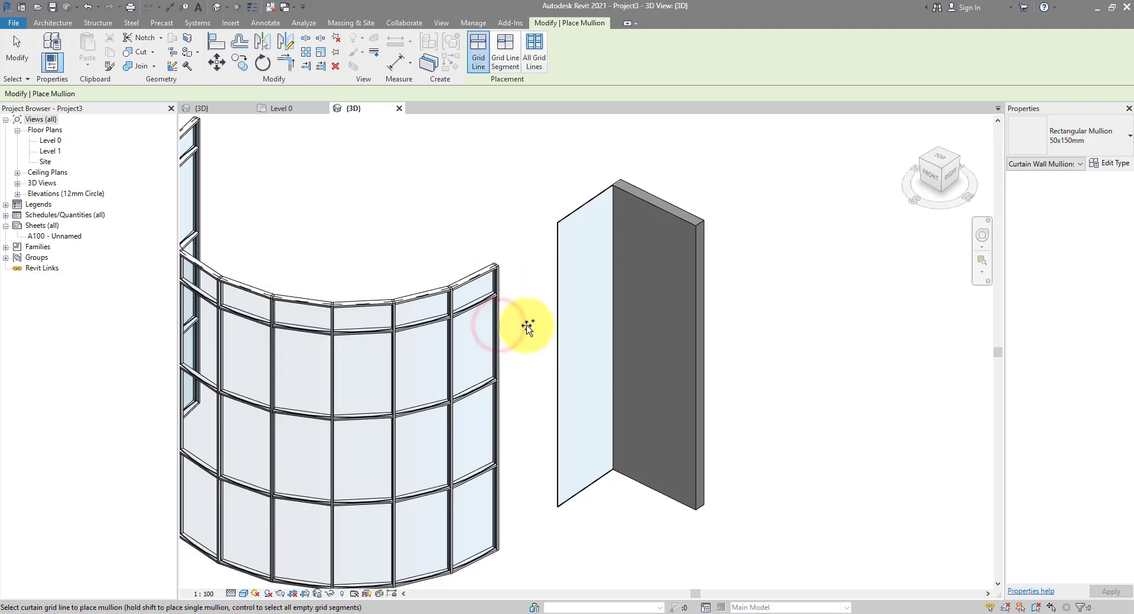
middle_drag(519, 316, 683, 318)
key(Escape)
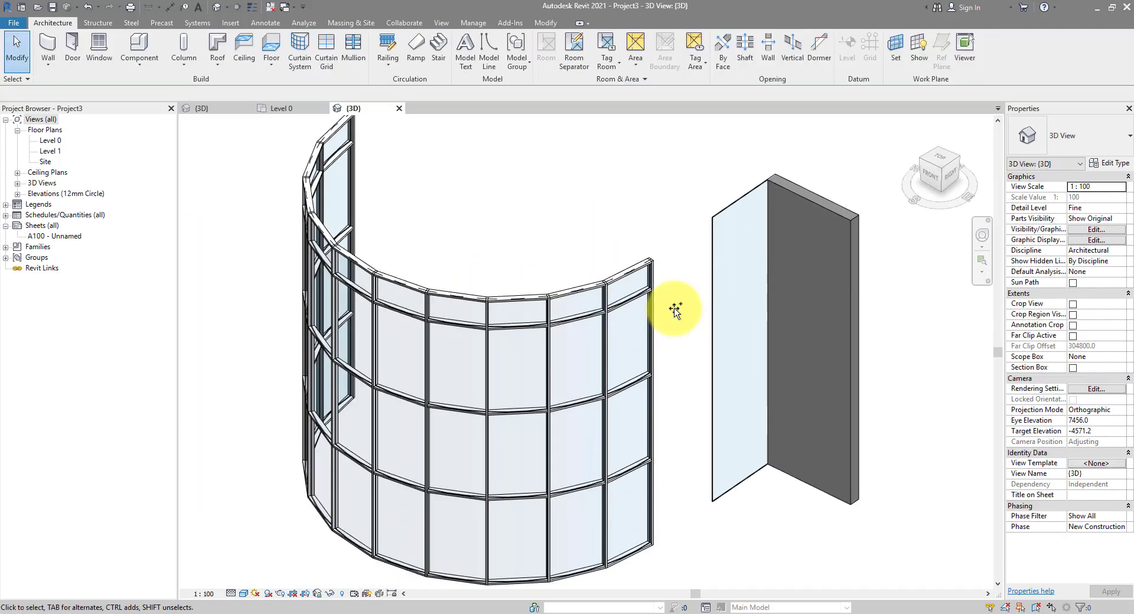
- Select all mullions running along the curtain wall's top grid line
scroll(663, 309, up, 2)
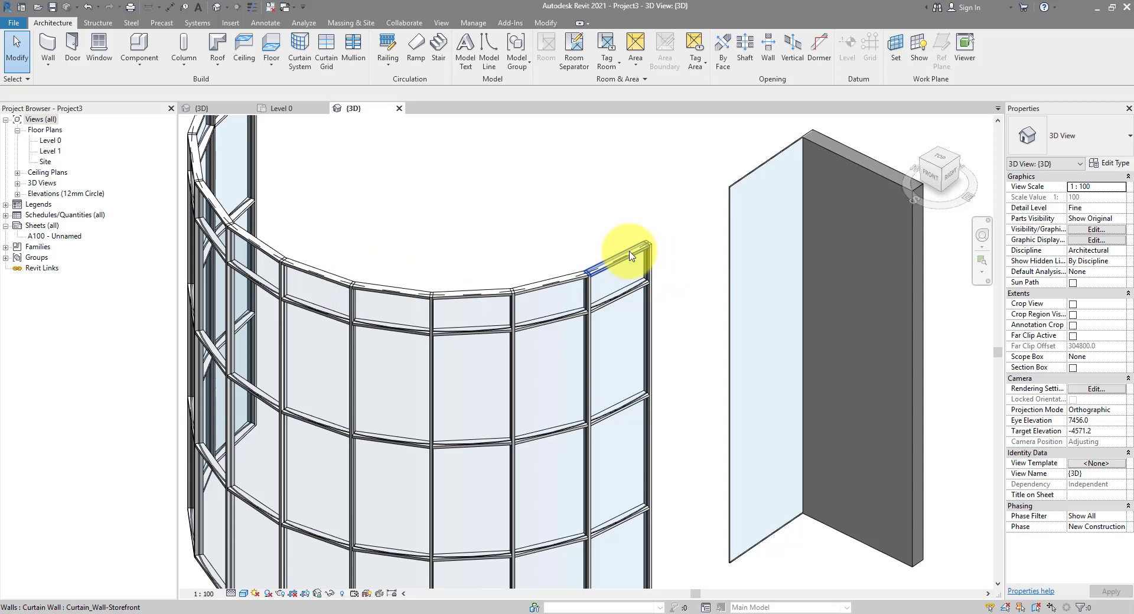
key(Tab)
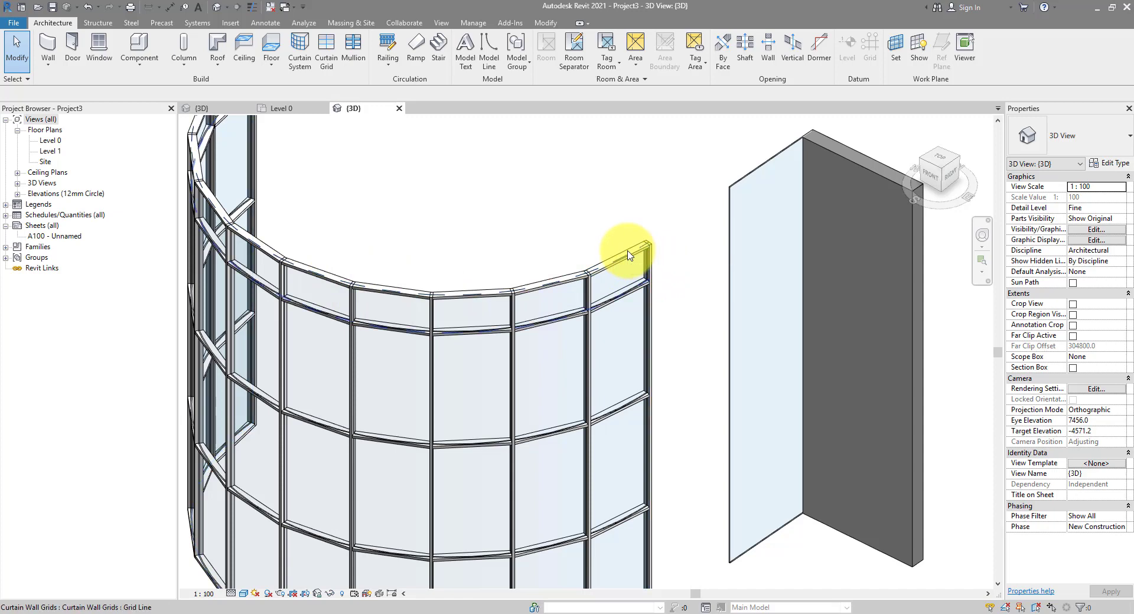
click(620, 254)
scroll(532, 247, down, 2)
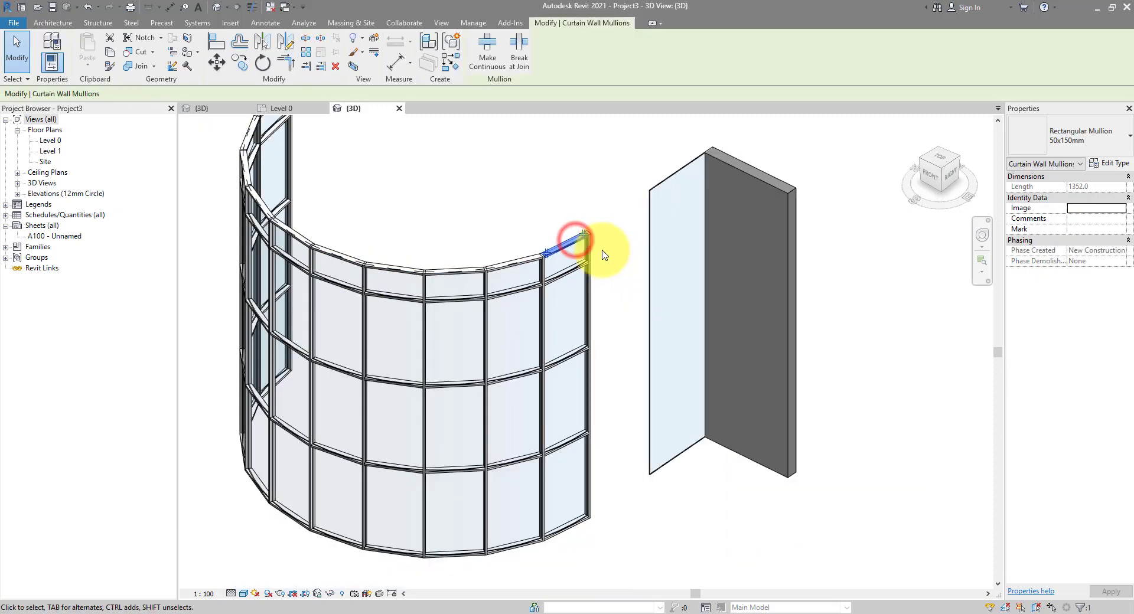
click(576, 245)
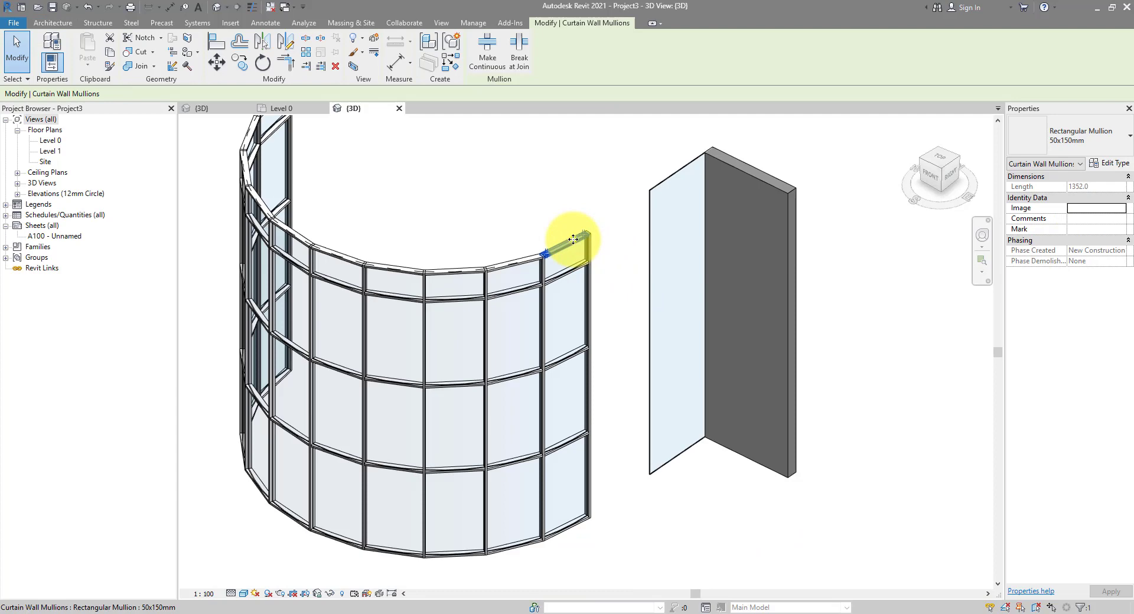
right_click(573, 239)
mouse_move(676, 295)
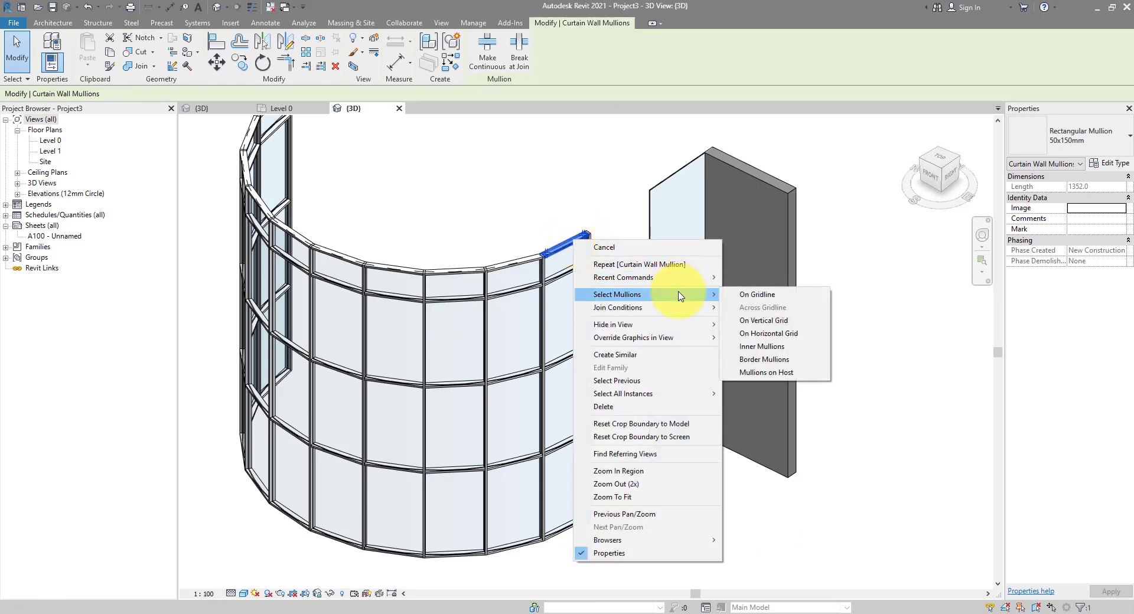
click(757, 294)
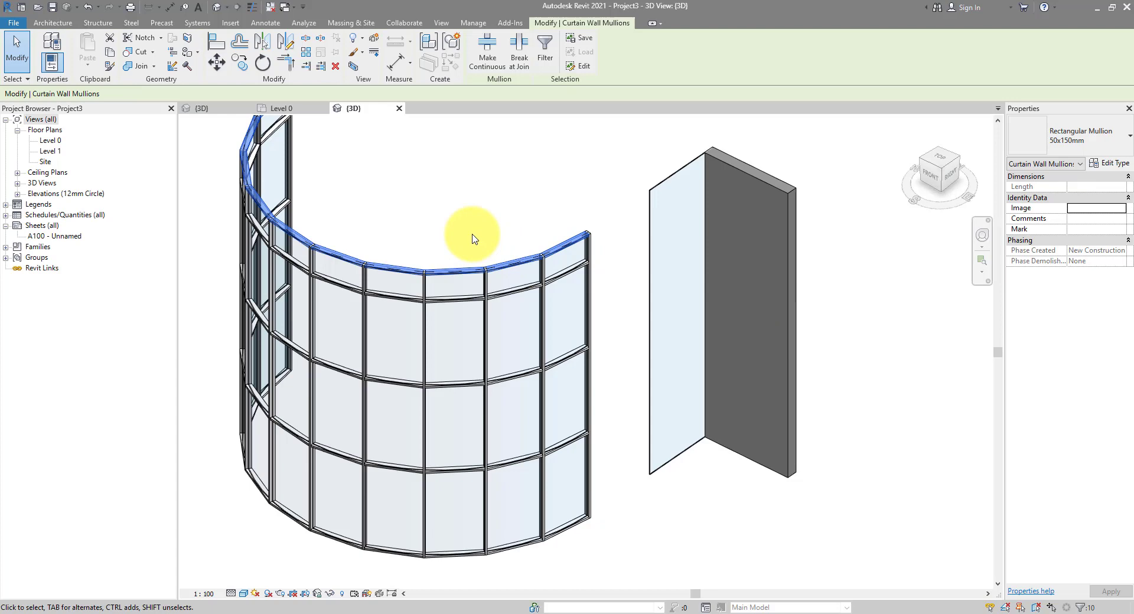
middle_drag(469, 224, 474, 272)
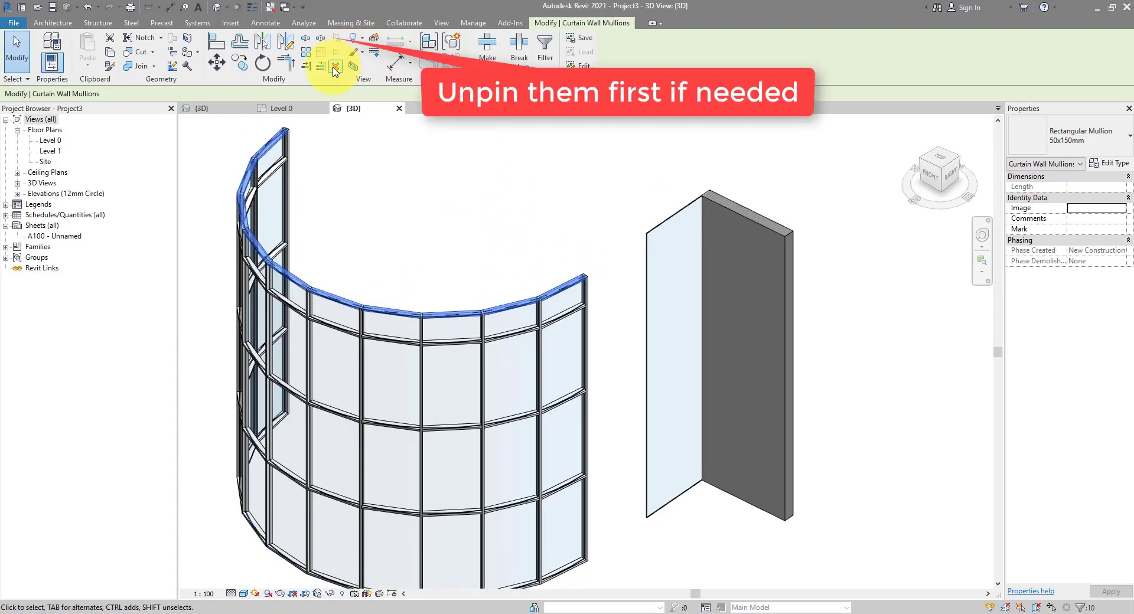
- Delete the top-edge mullions, then the upper and lower horizontal mullion rows on their grid lines
click(336, 67)
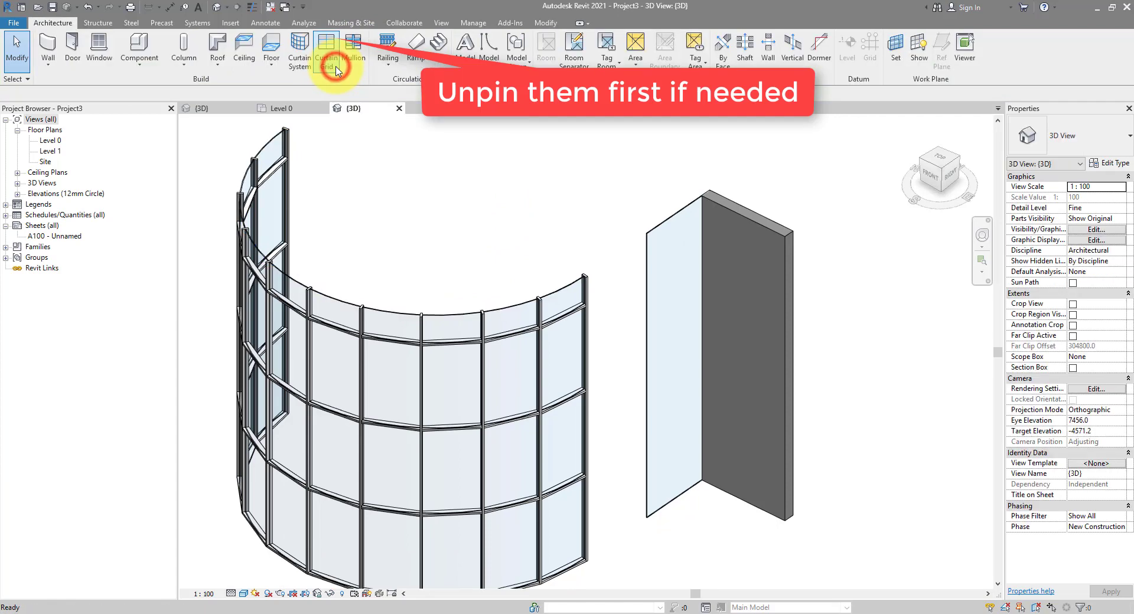
scroll(582, 319, up, 3)
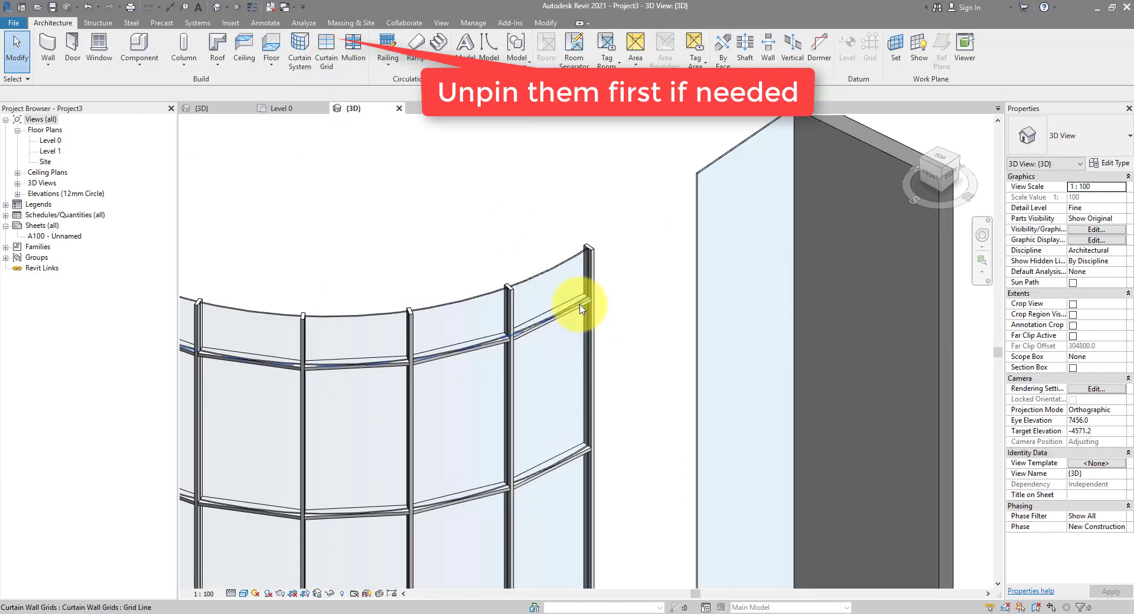
click(583, 311)
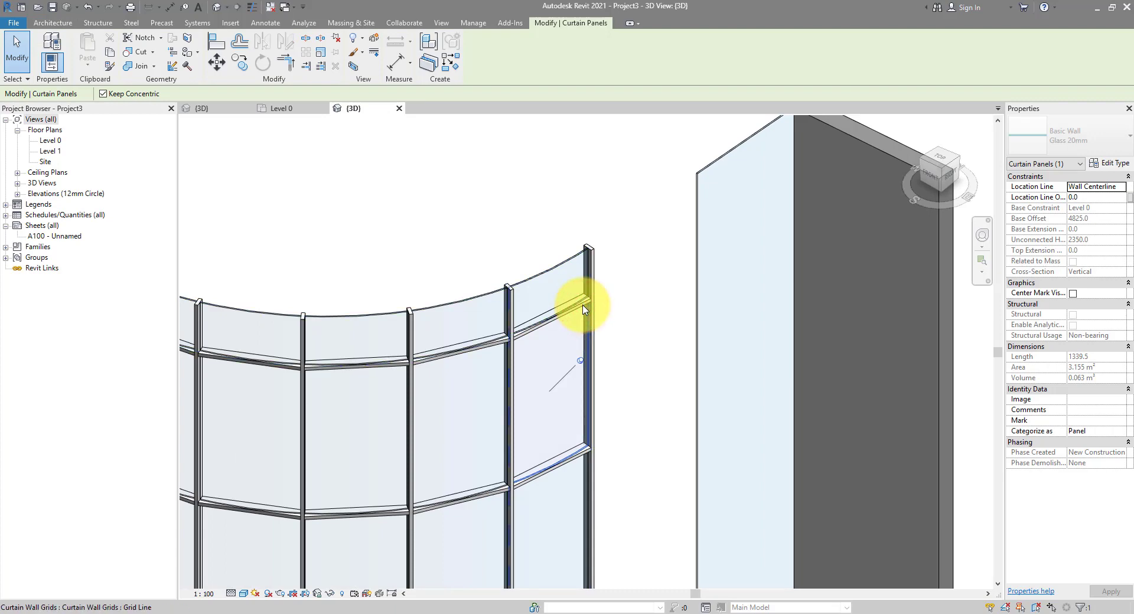
click(583, 308)
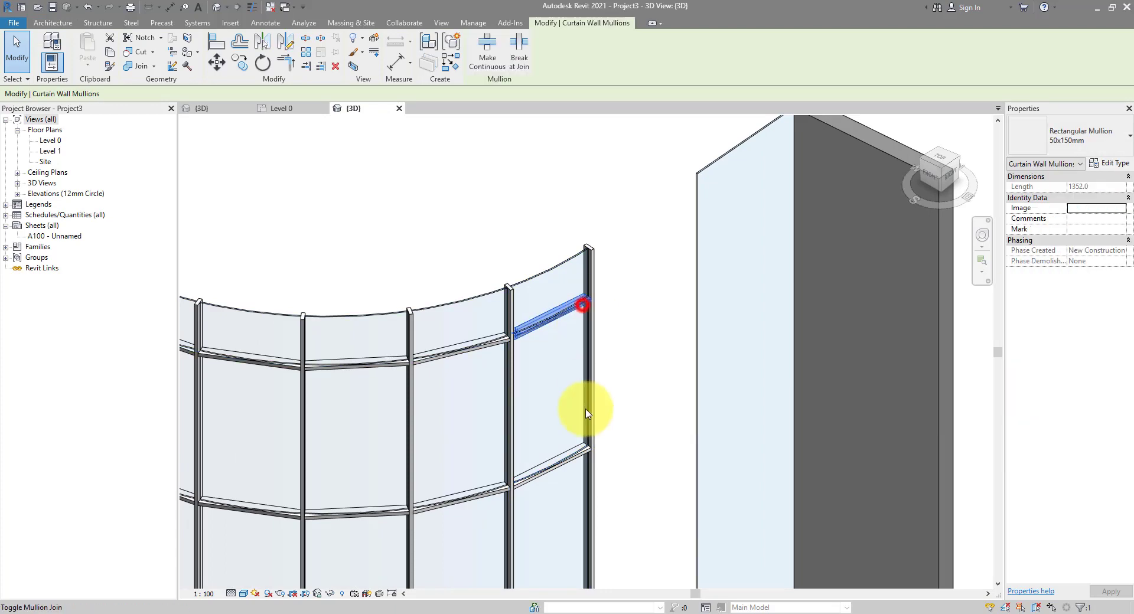
ctrl+click(583, 453)
right_click(583, 452)
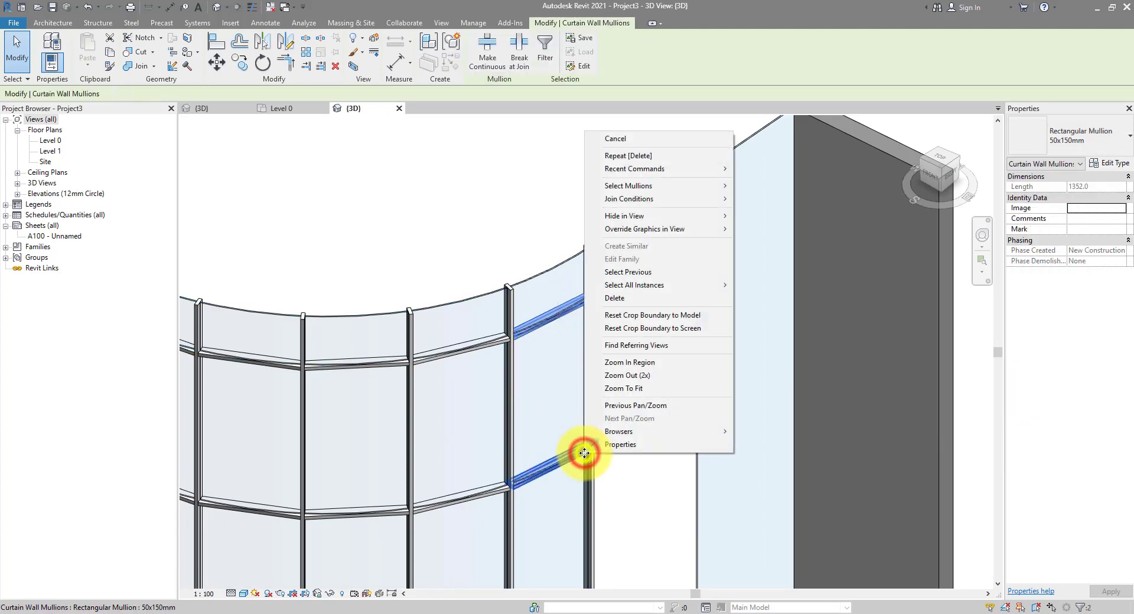
click(690, 191)
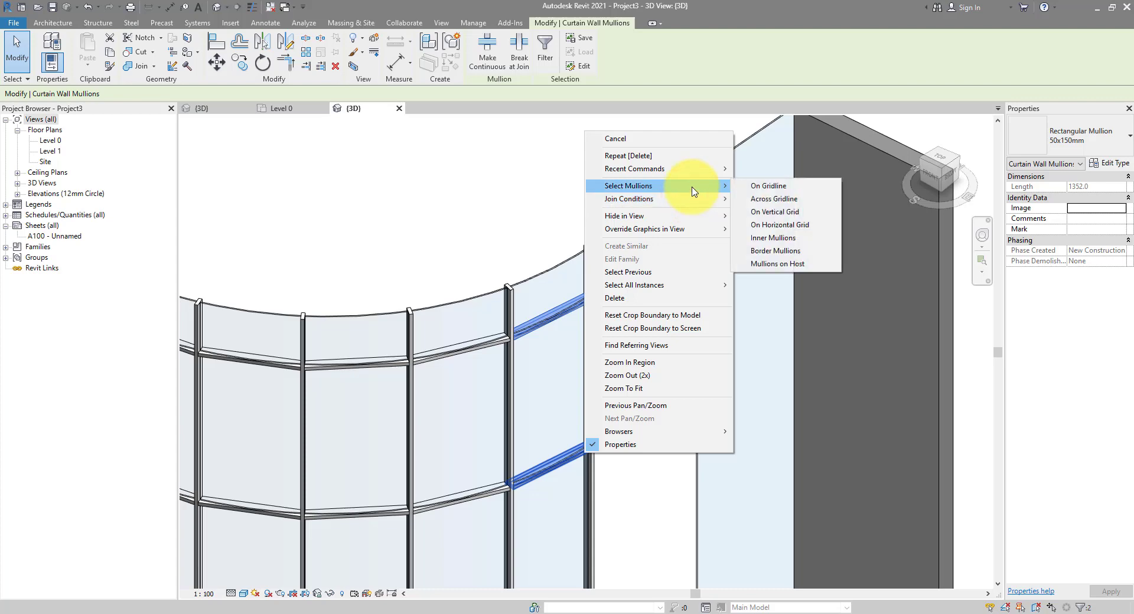
click(754, 187)
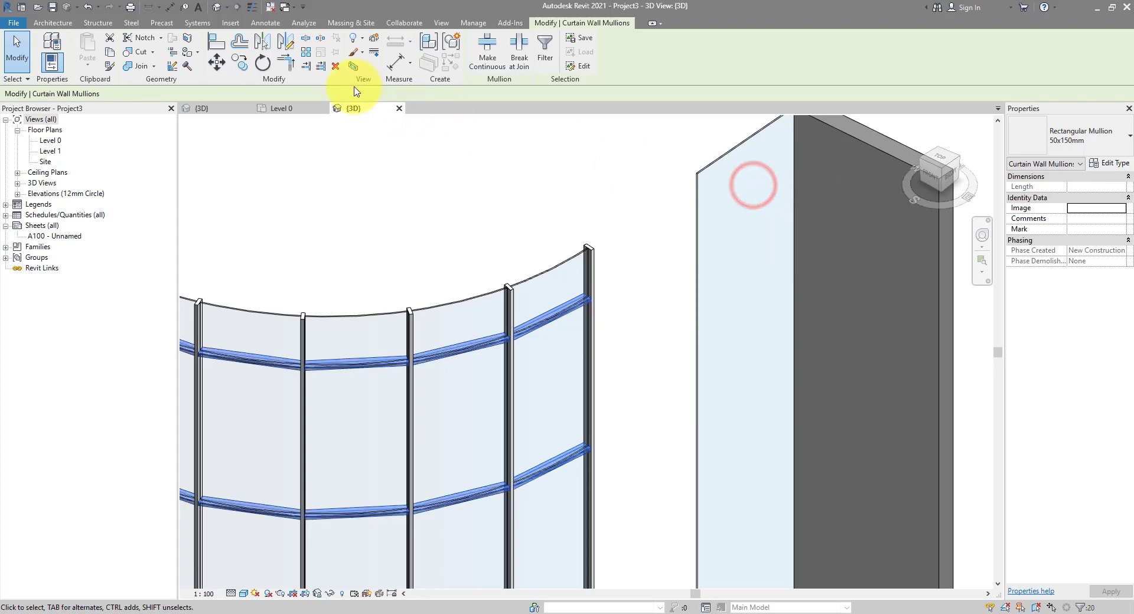
click(335, 66)
- Select and delete the remaining 20 horizontal mullions on their grid lines
middle_drag(594, 468, 539, 283)
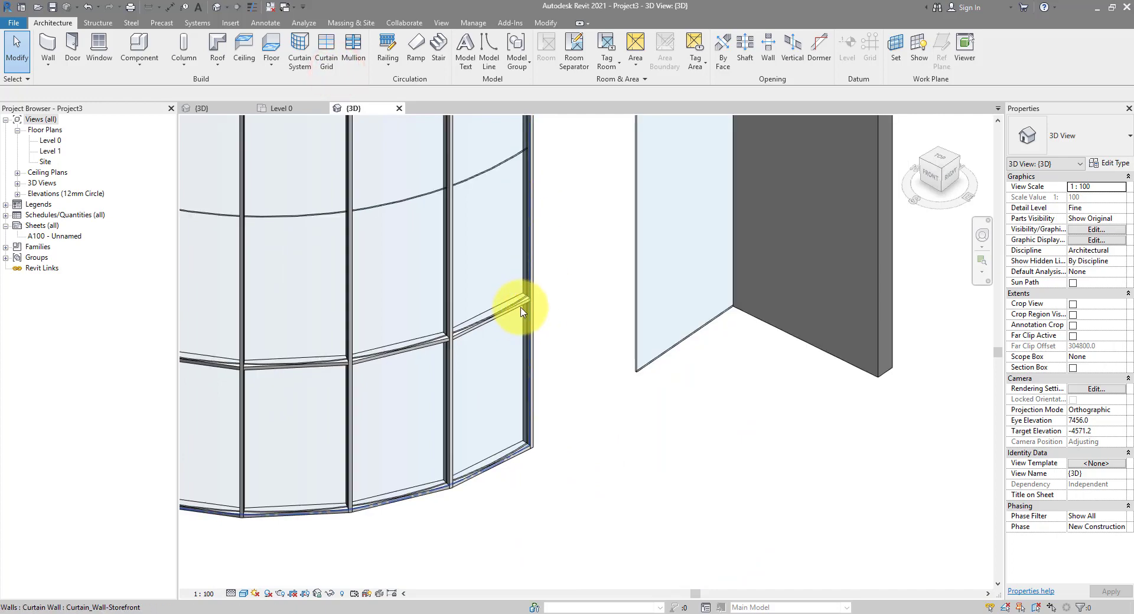
scroll(521, 309, up, 3)
click(519, 300)
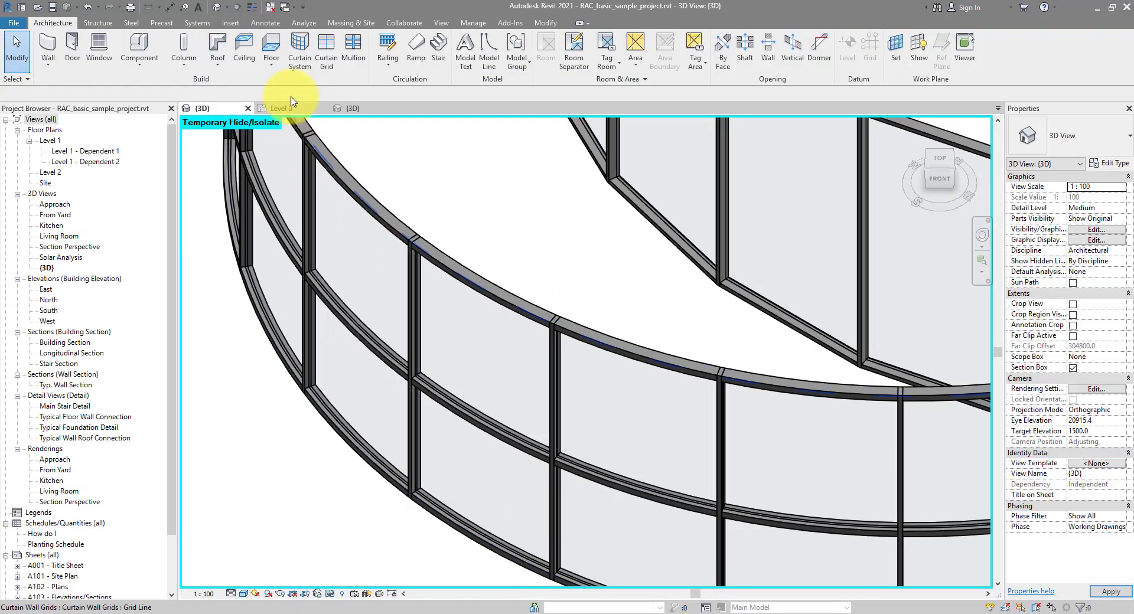
click(284, 106)
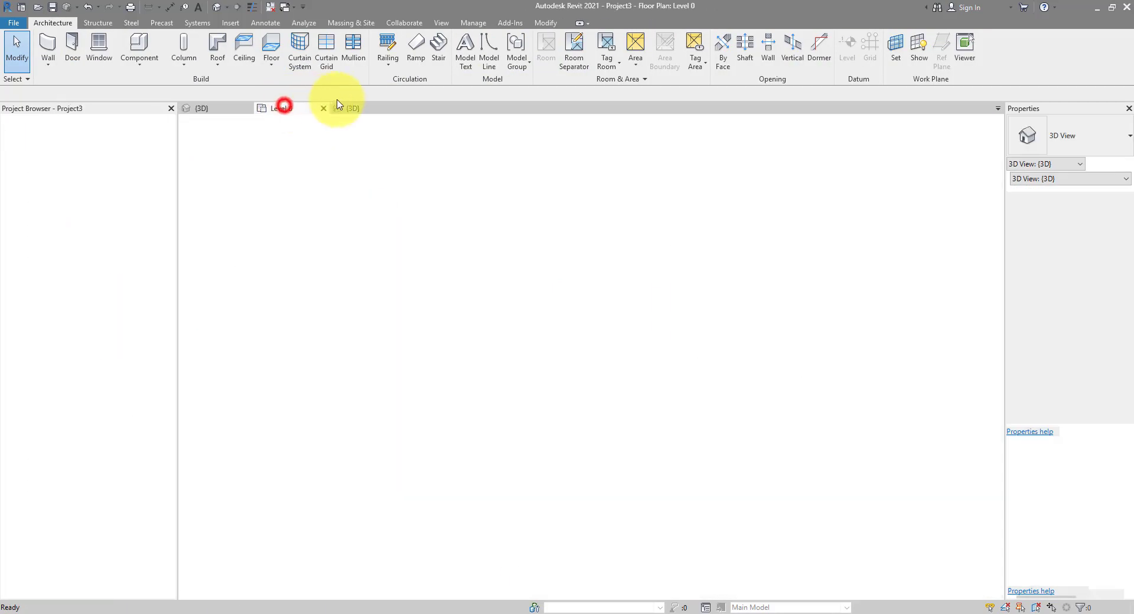
click(351, 108)
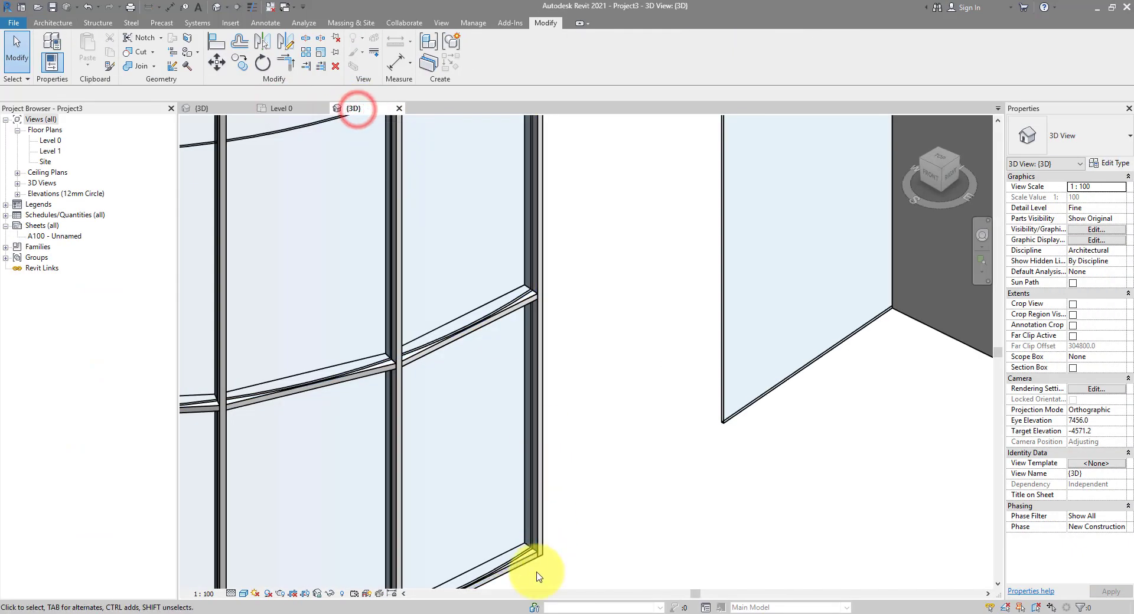
key(ctrl+Left)
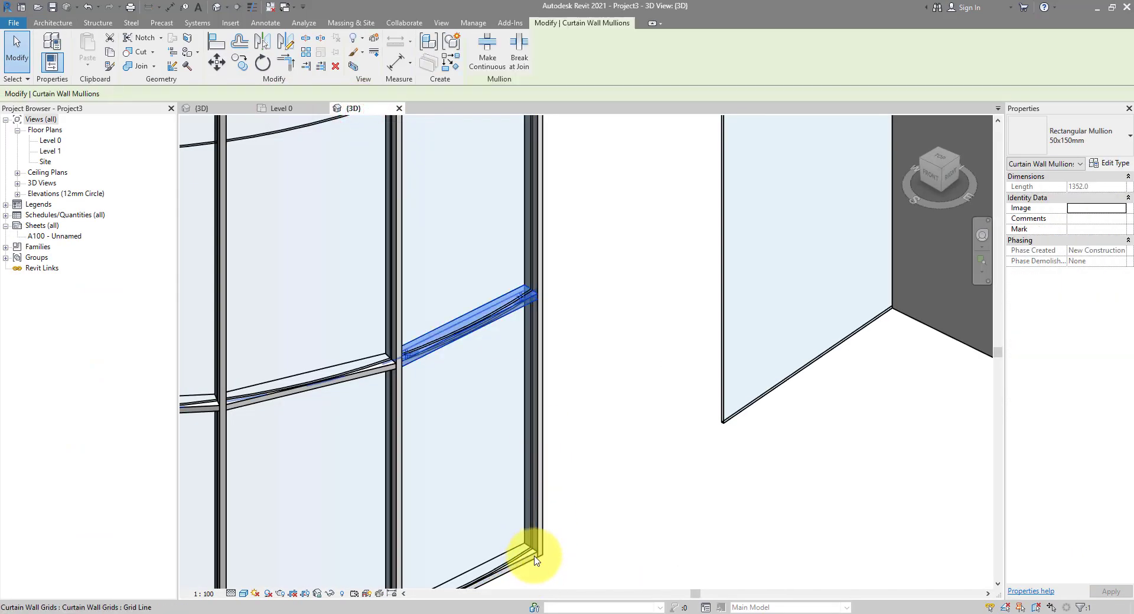
ctrl+click(534, 558)
right_click(534, 558)
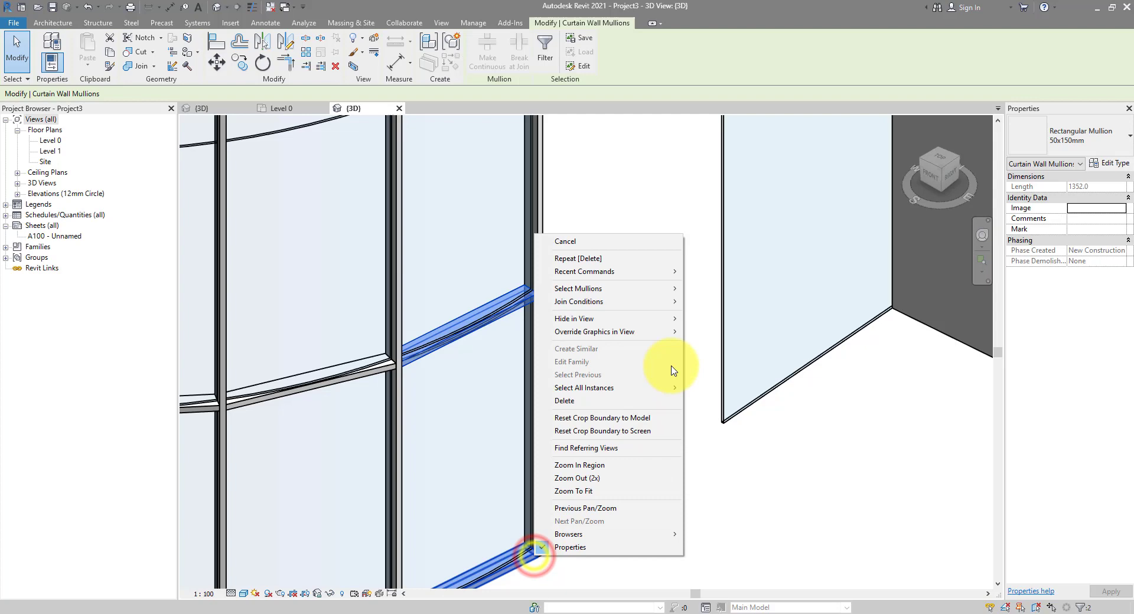
mouse_move(650, 288)
click(717, 287)
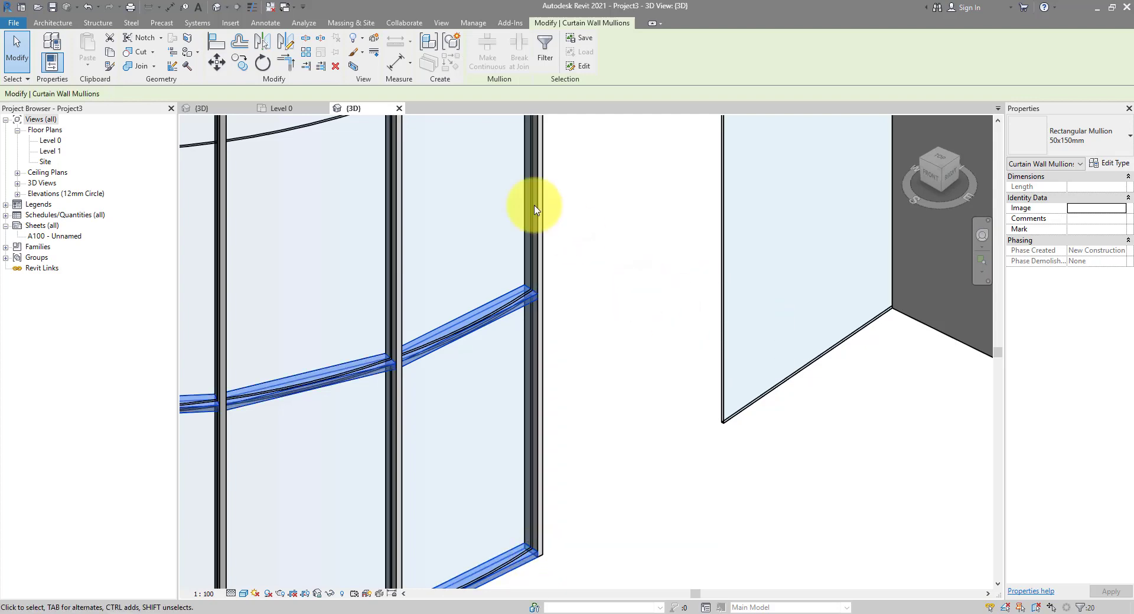
click(335, 66)
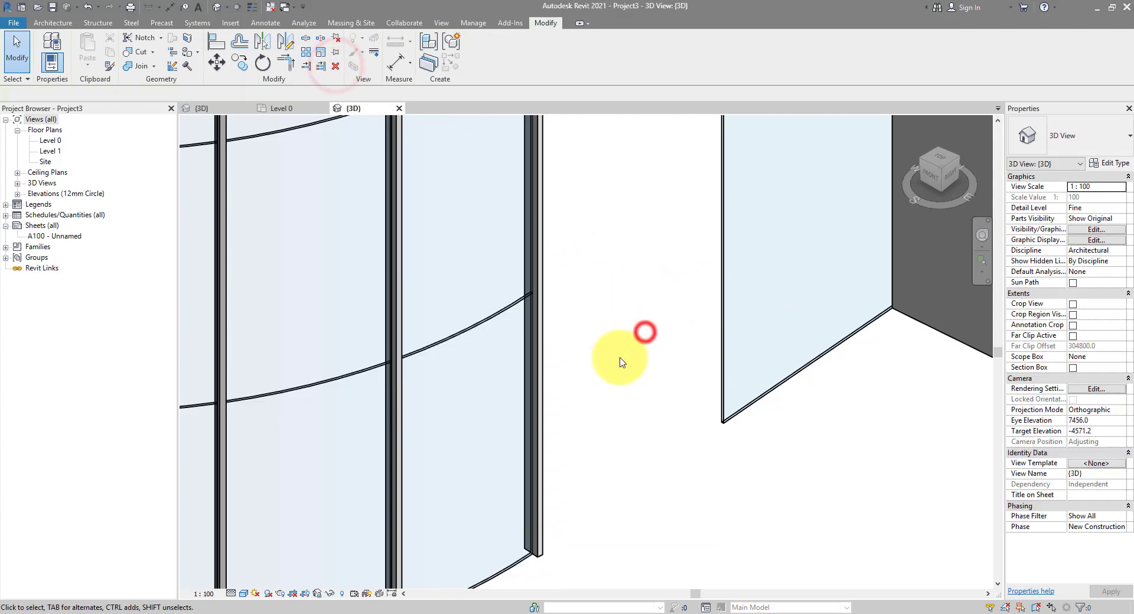
- Orbit the curved wall from above to check that only vertical mullions remain
shift+middle_drag(620, 357, 625, 325)
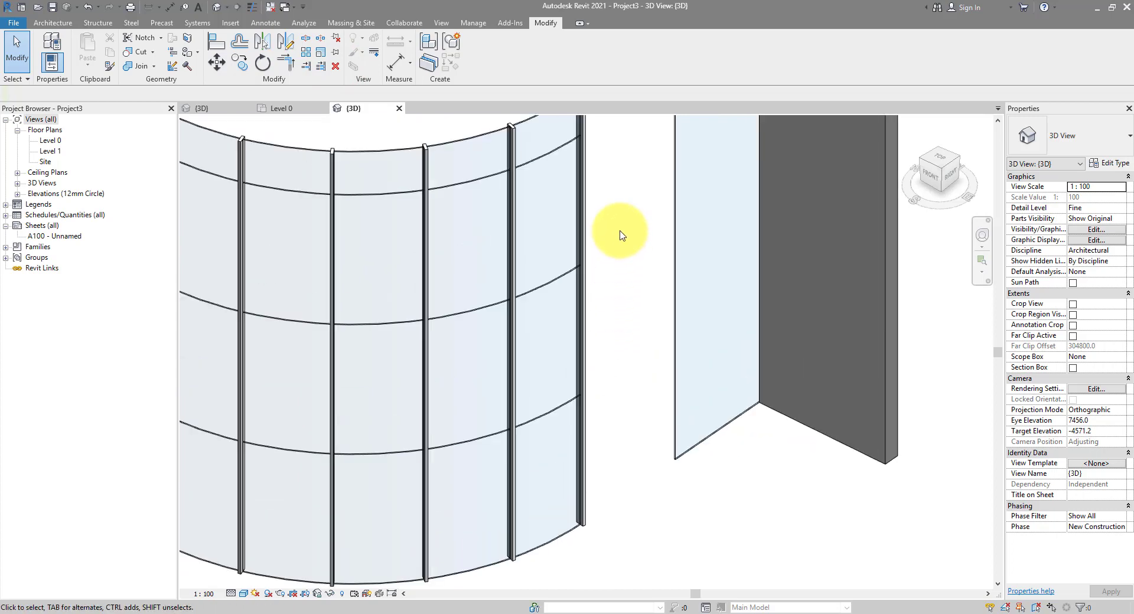
middle_drag(617, 235, 624, 276)
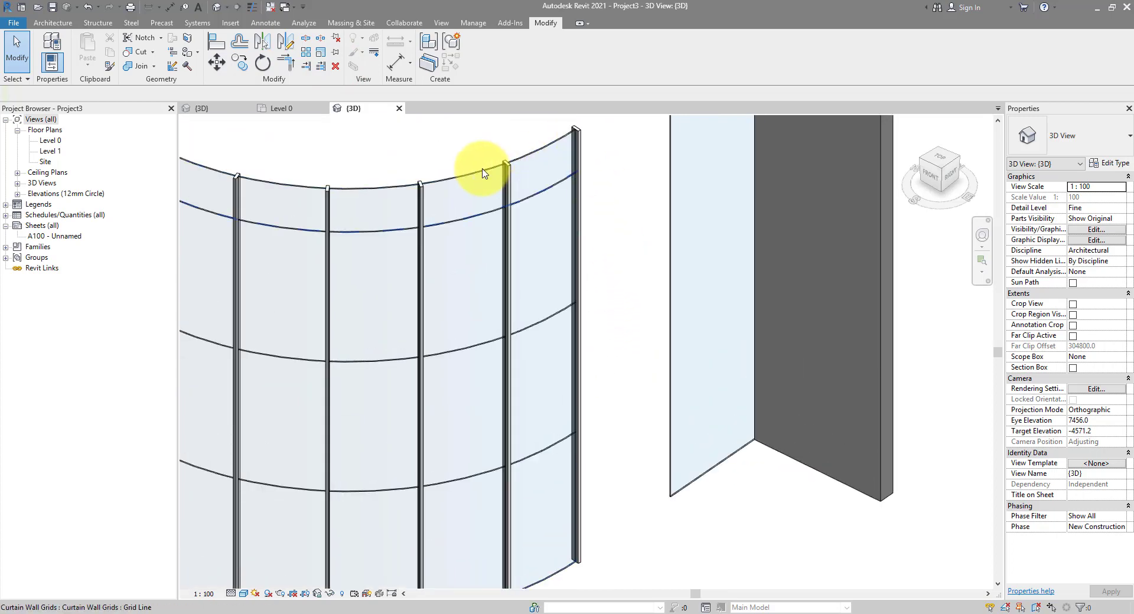
scroll(648, 312, down, 2)
shift+middle_drag(650, 311, 614, 316)
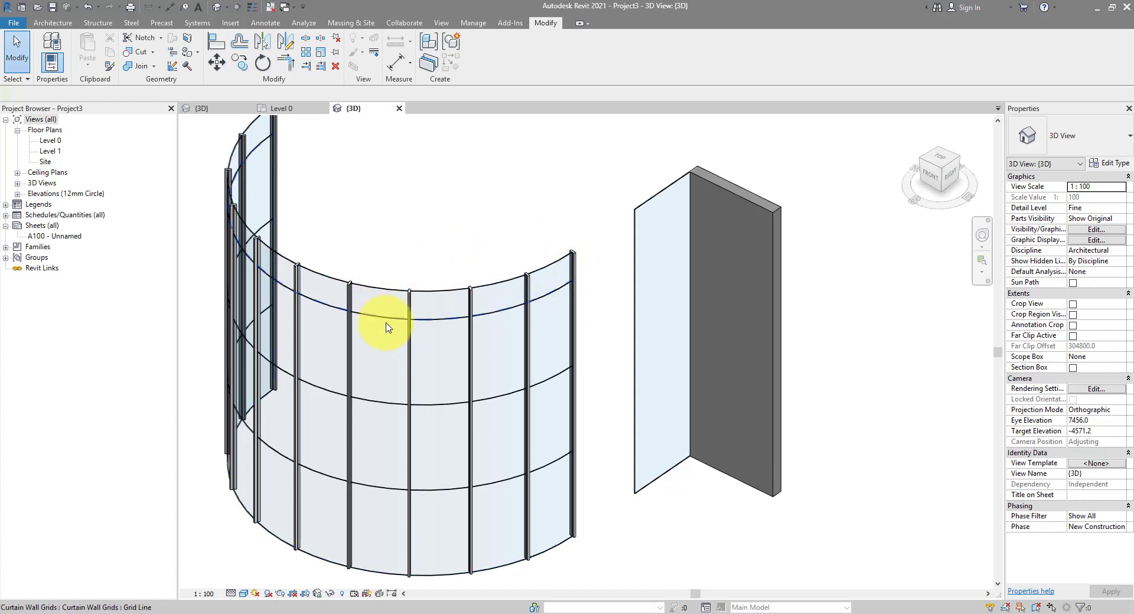
- Add curtain grid lines offset 50 beside the existing top and lower horizontal grid lines
click(59, 22)
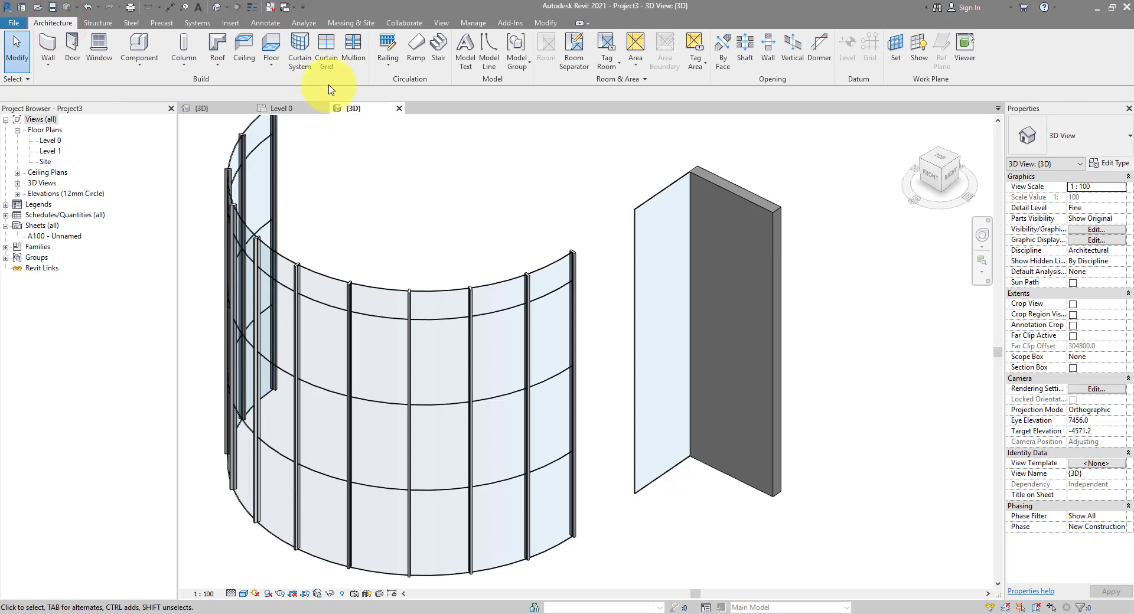
click(326, 59)
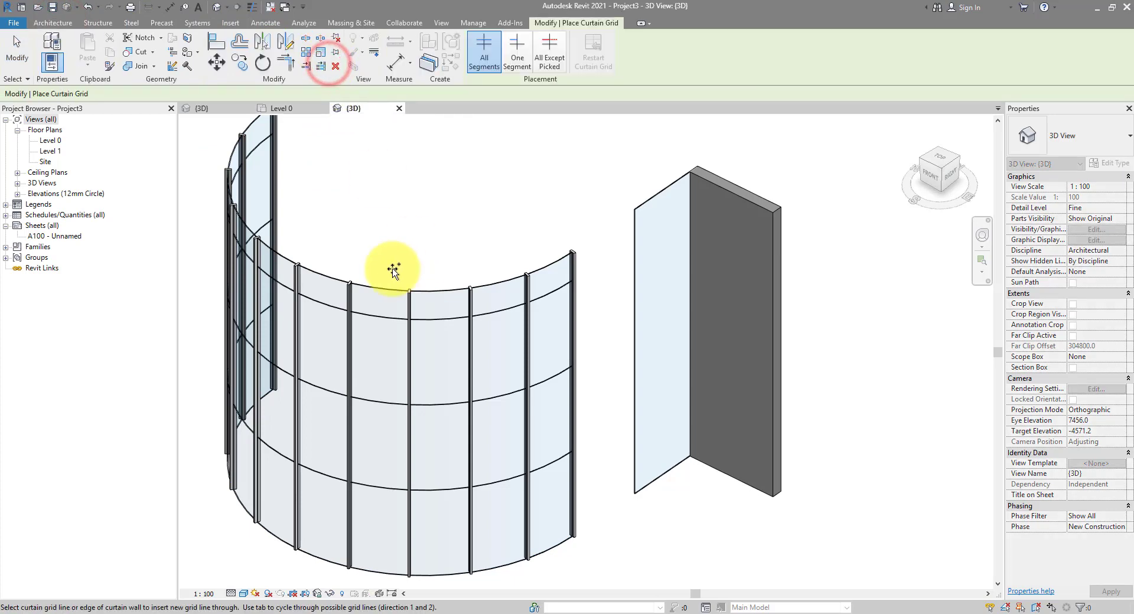
scroll(372, 277, up, 4)
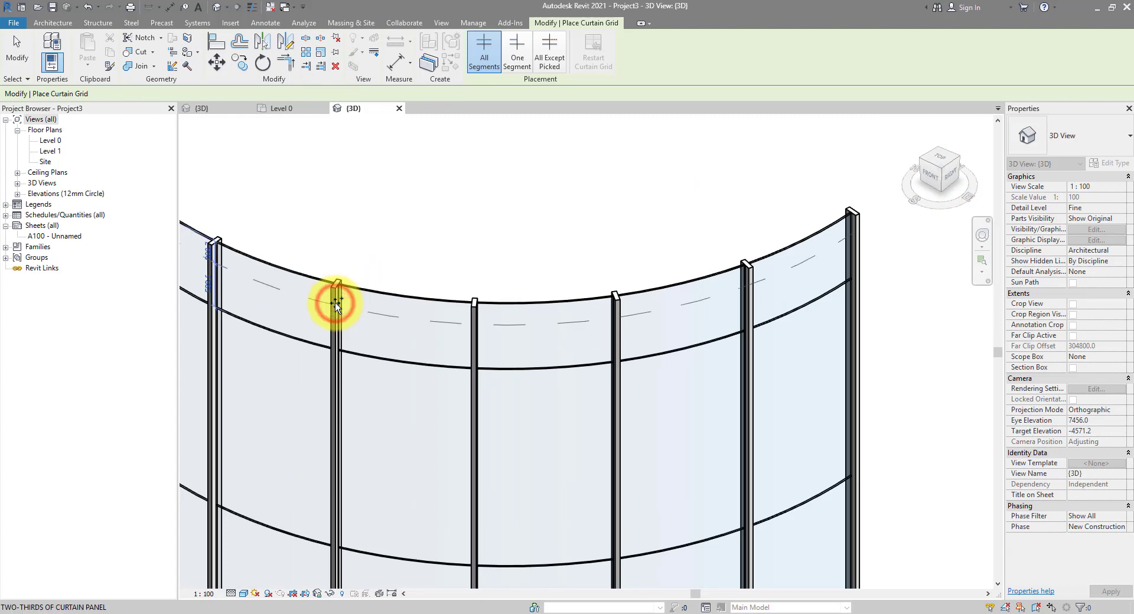
middle_drag(335, 302, 489, 281)
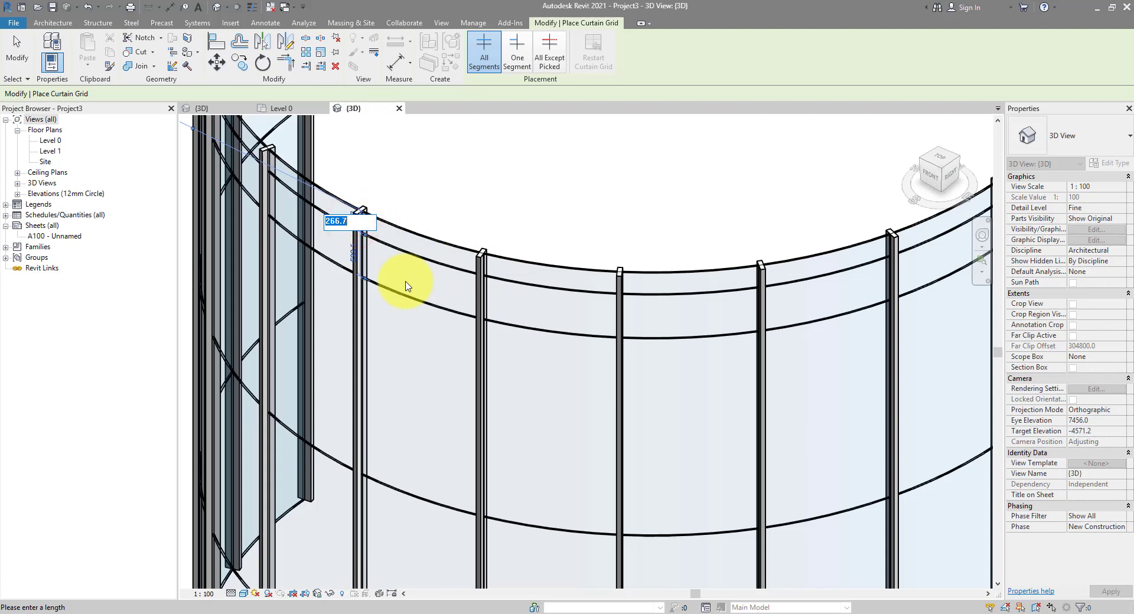
key(Return)
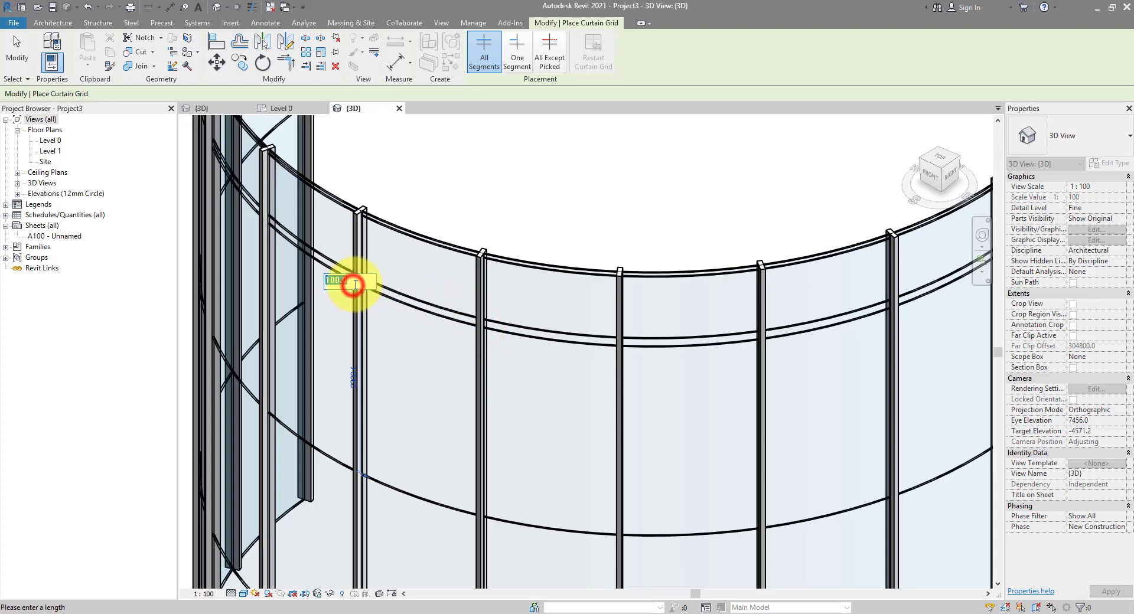
key(Return)
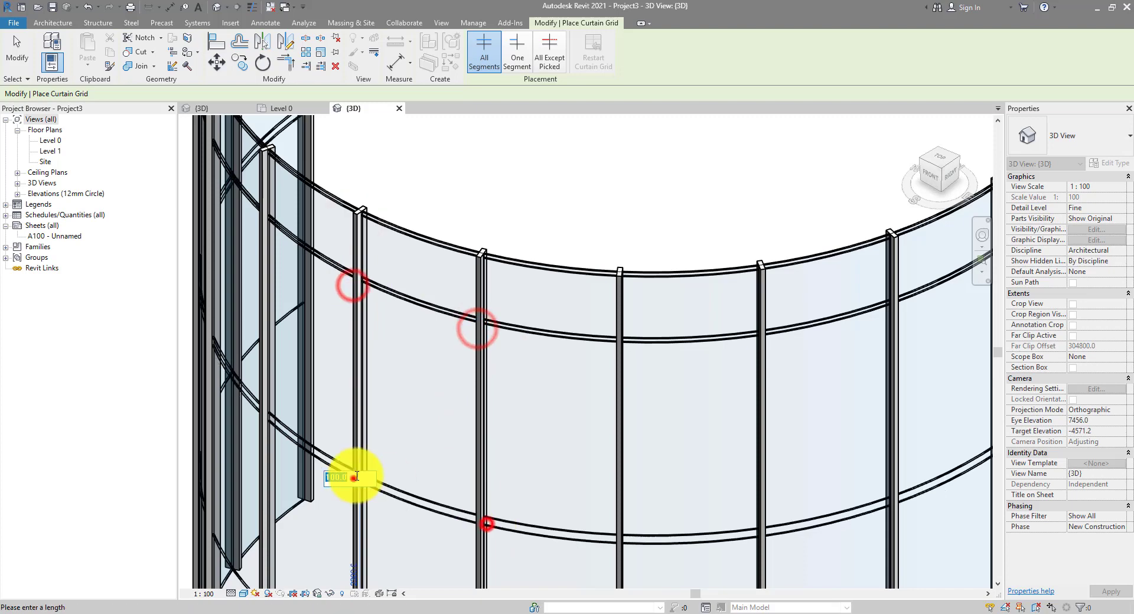
ctrl+scroll(286, 474, down, 3)
scroll(283, 526, down, 6)
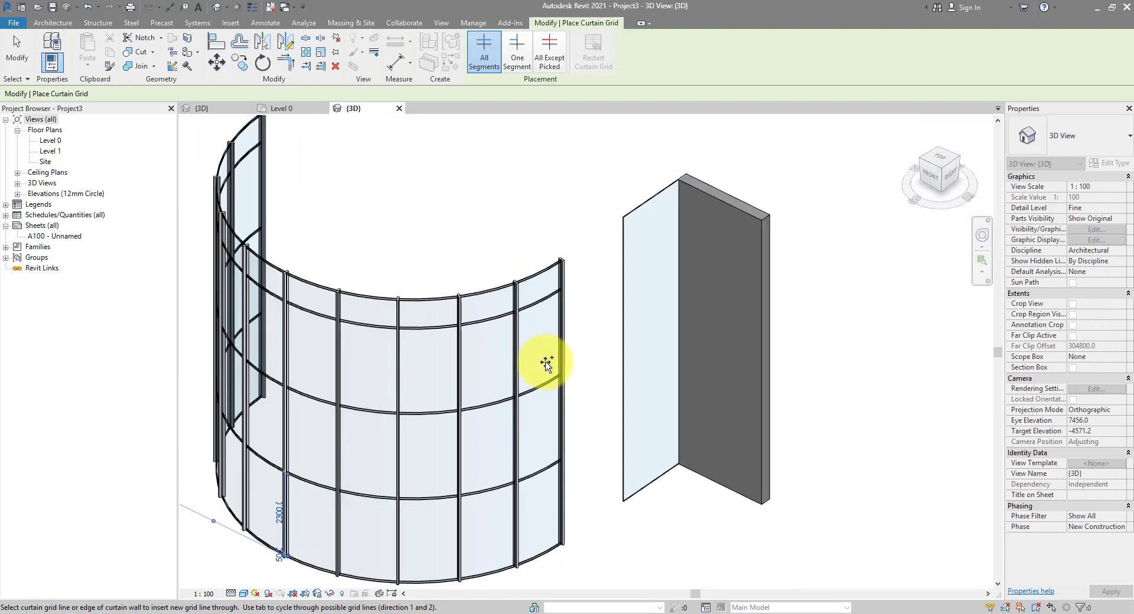
- Select the ten thin Glass 20mm panels along the top horizontal grid strip
key(Escape)
key(Escape)
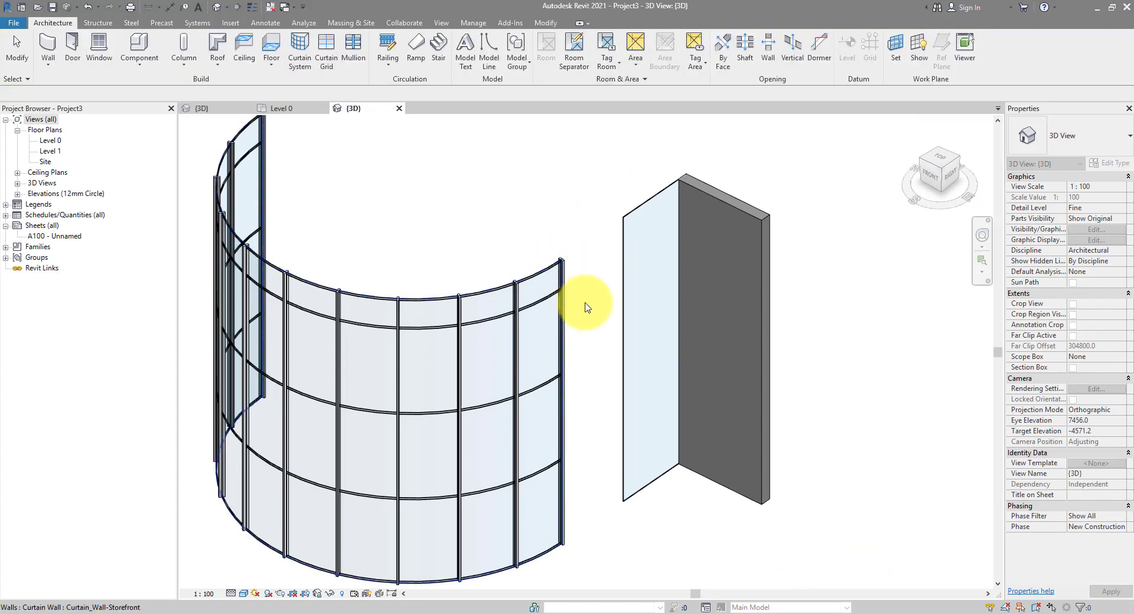
scroll(577, 286, up, 4)
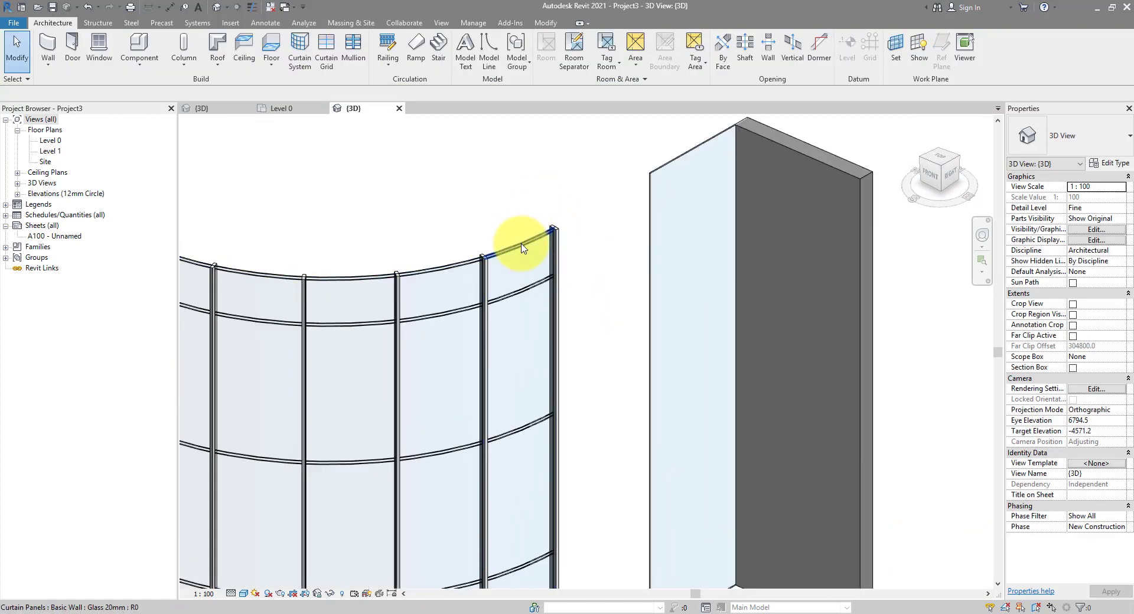
click(522, 248)
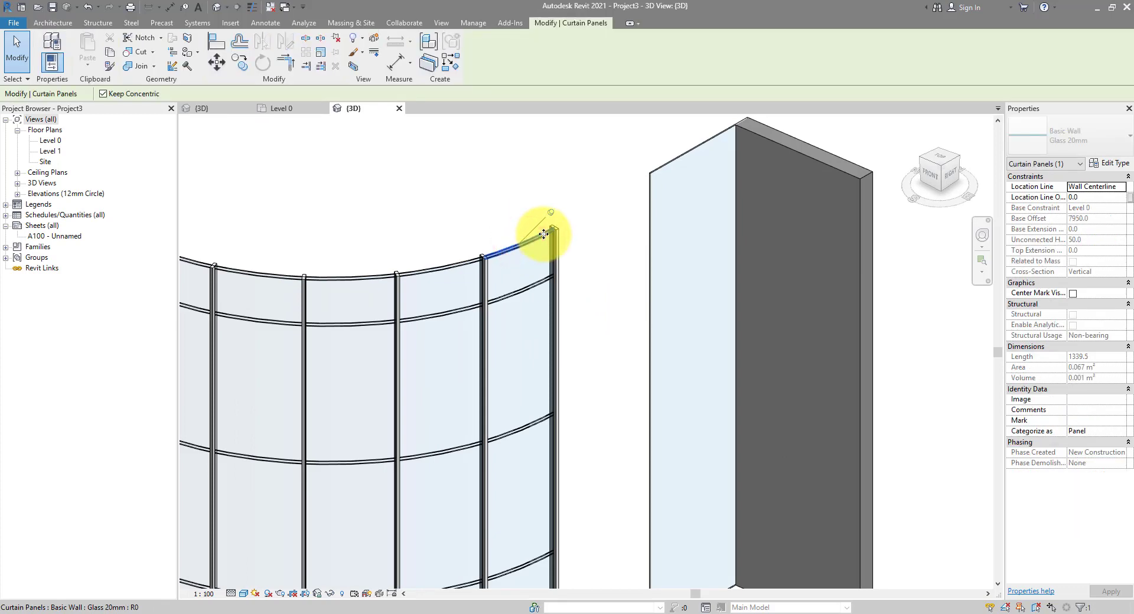
right_click(543, 234)
mouse_move(633, 303)
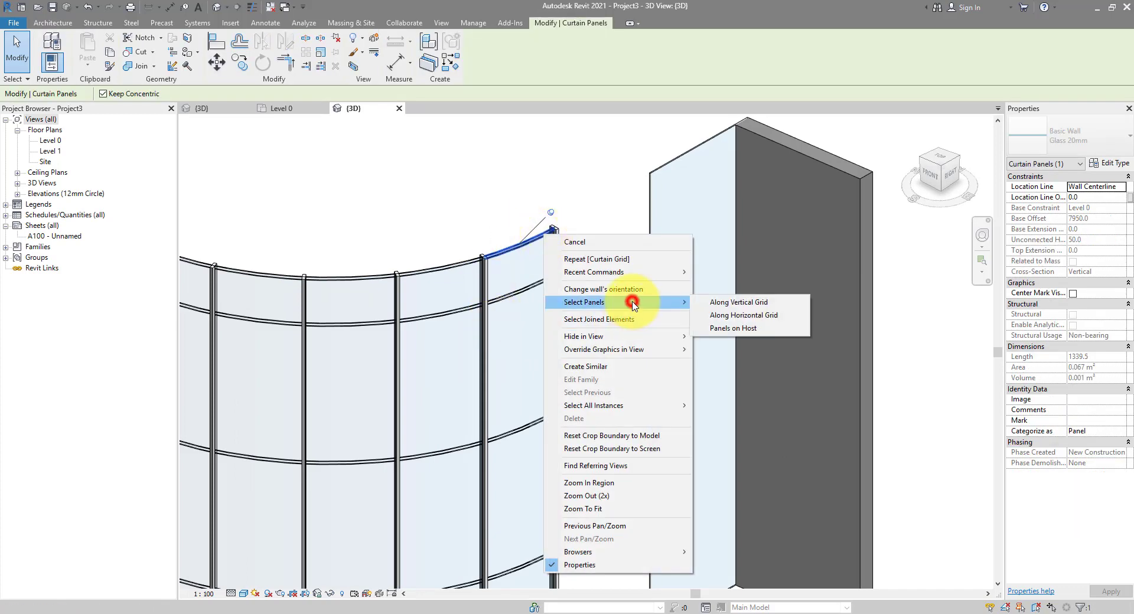
click(766, 316)
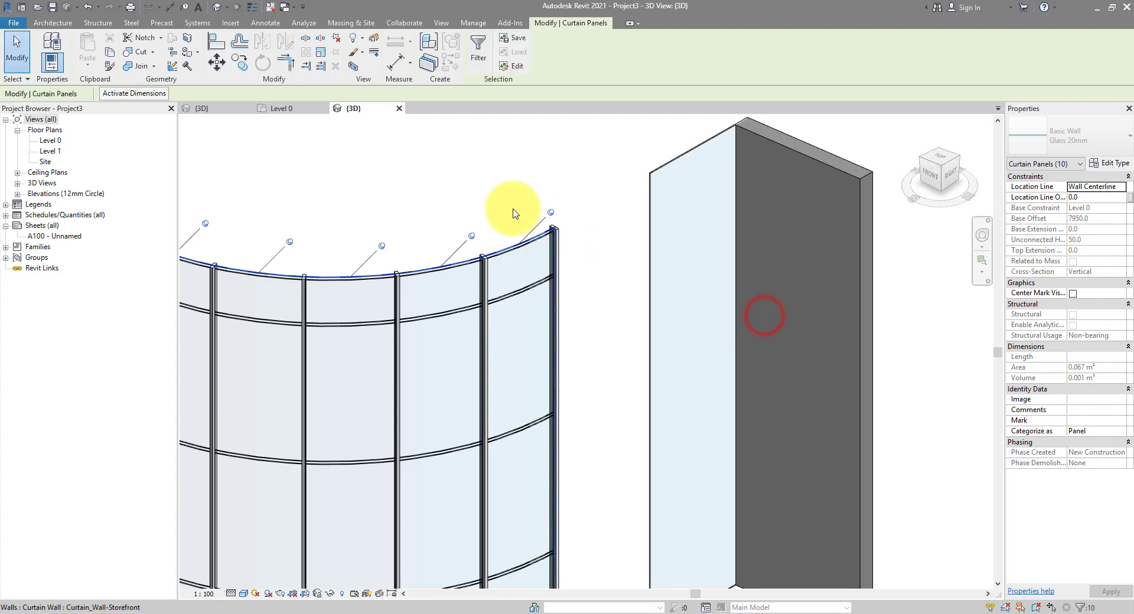
- Bring the whole wall into view and open the Properties wall type list for the selected panels
scroll(405, 190, down, 3)
middle_drag(405, 190, 459, 236)
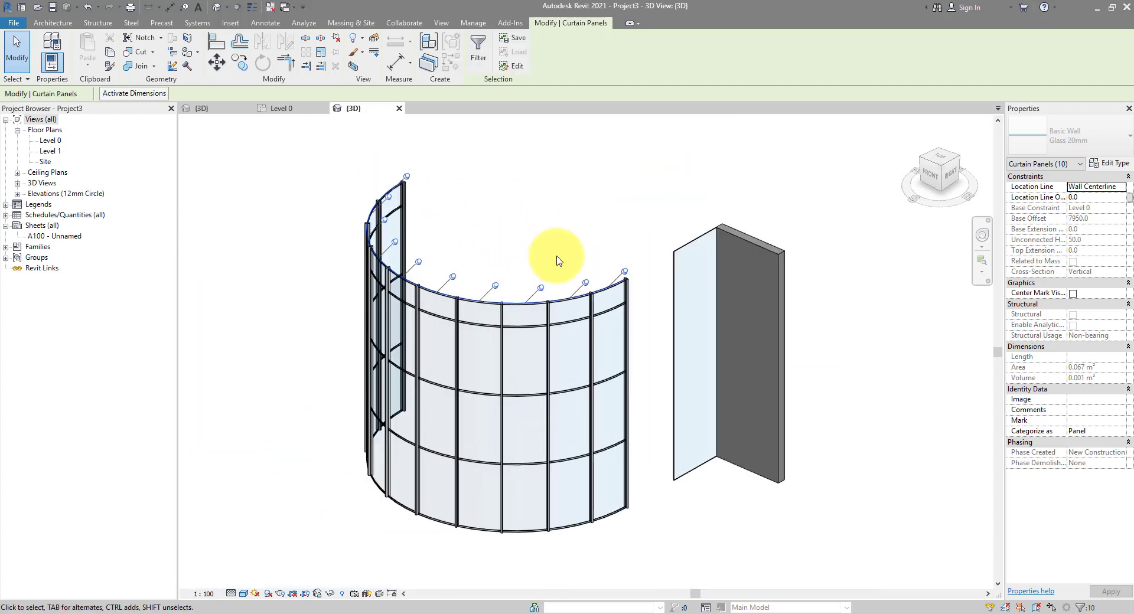
scroll(558, 259, up, 3)
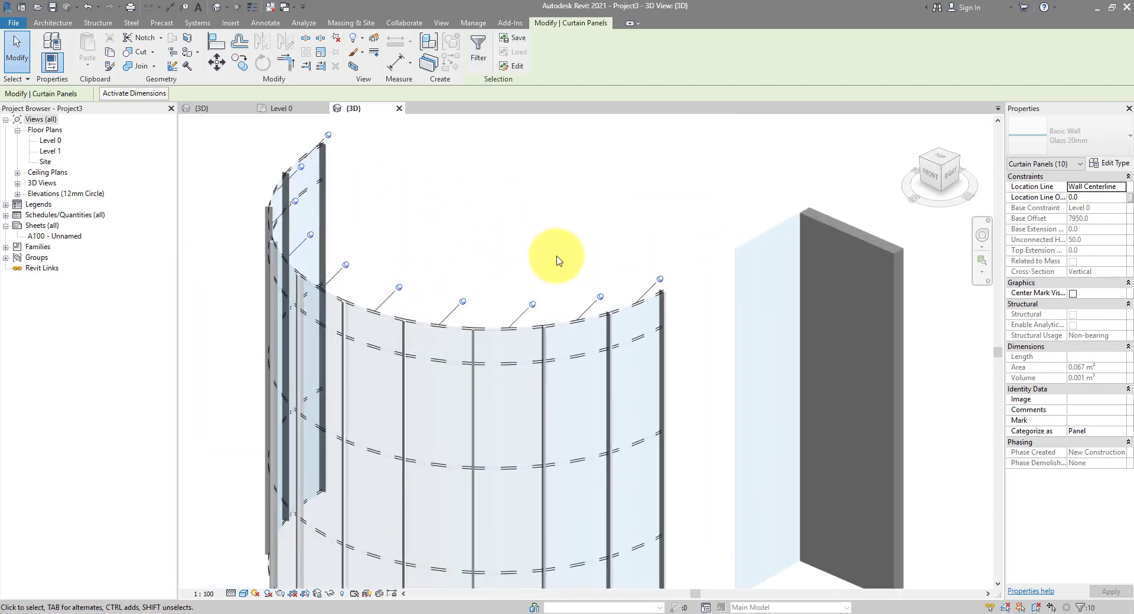
click(337, 40)
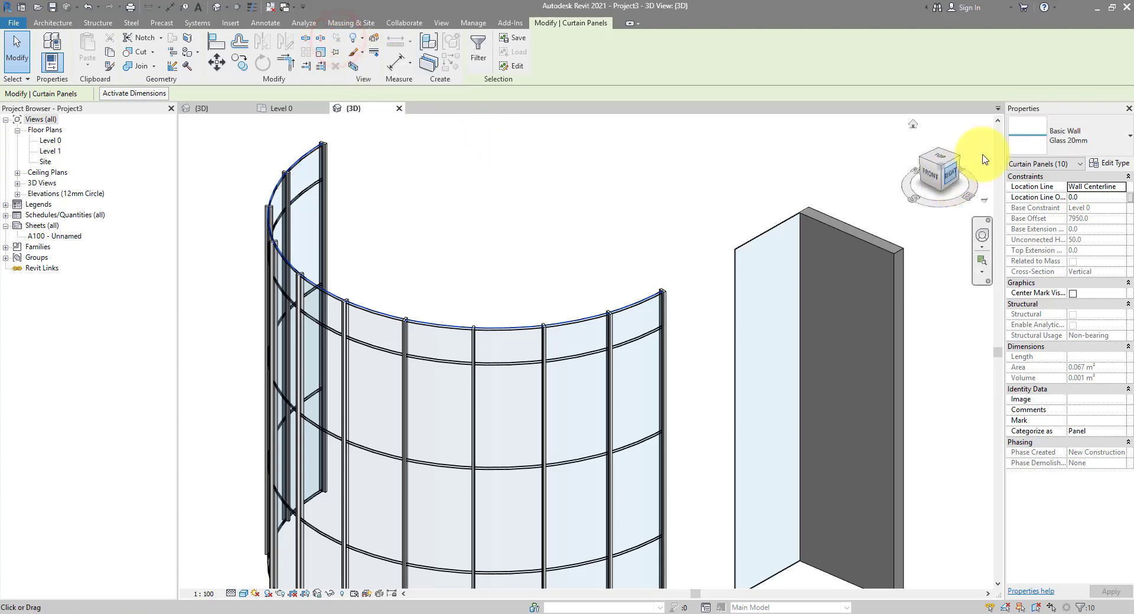
click(1072, 127)
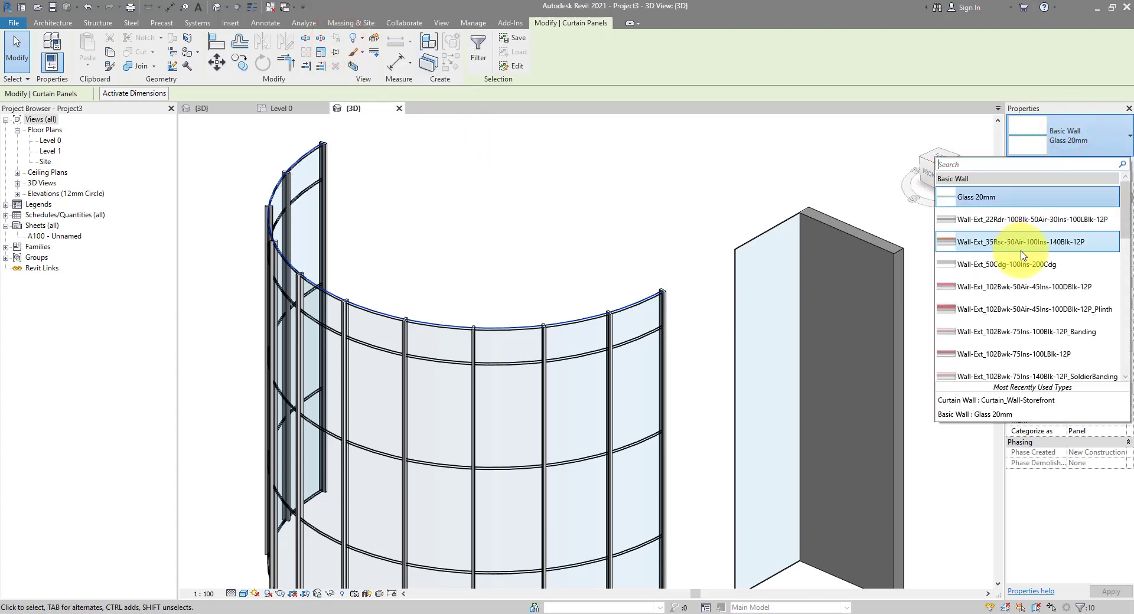
scroll(1023, 256, down, 10)
scroll(1023, 255, up, 4)
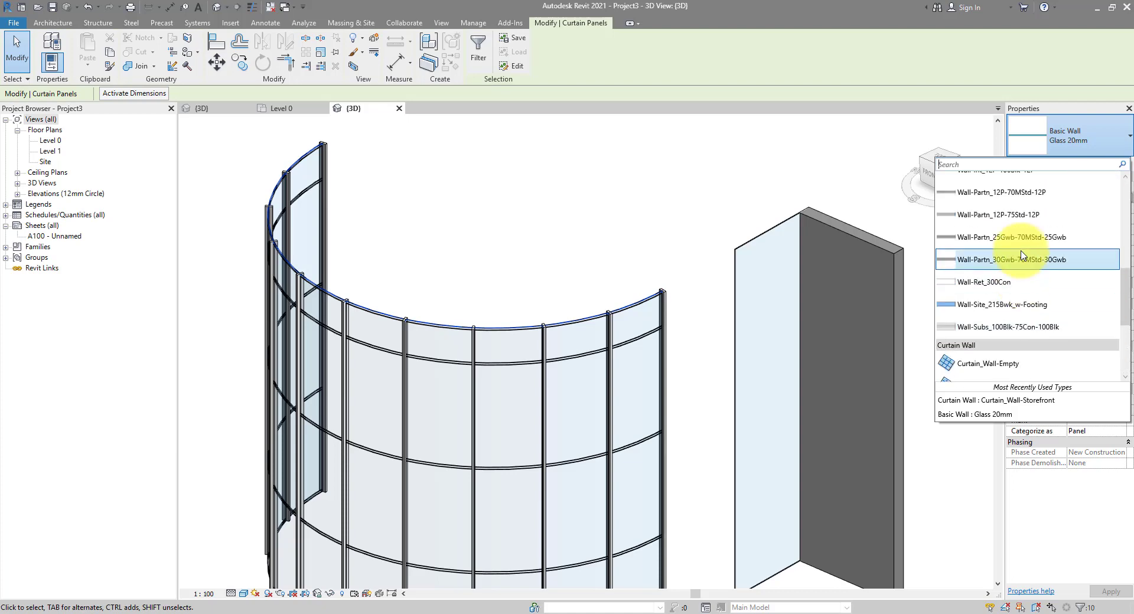
scroll(1003, 253, up, 8)
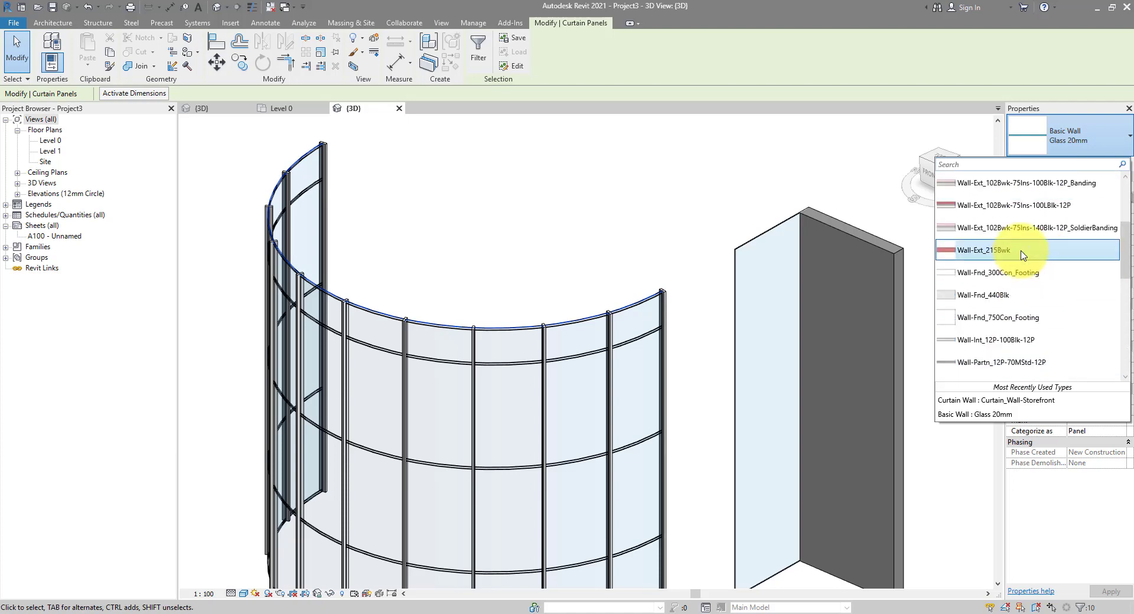
- Duplicate the standalone basic wall's type as Mullion 50x150mm and assign it to the wall
click(865, 231)
click(862, 229)
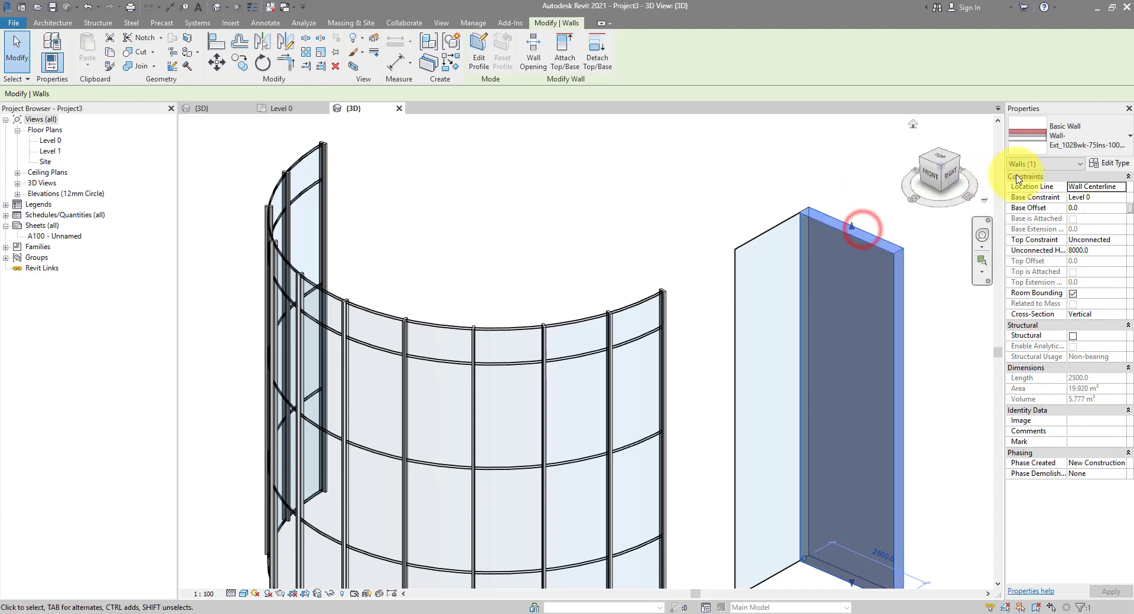
click(1104, 165)
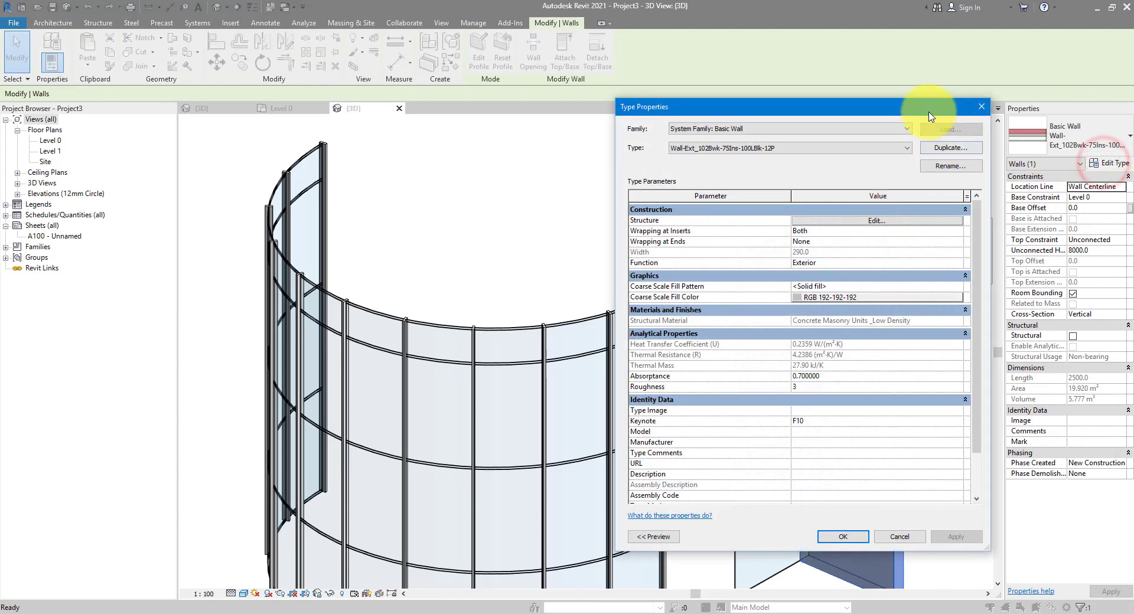
drag(931, 112, 871, 111)
click(765, 152)
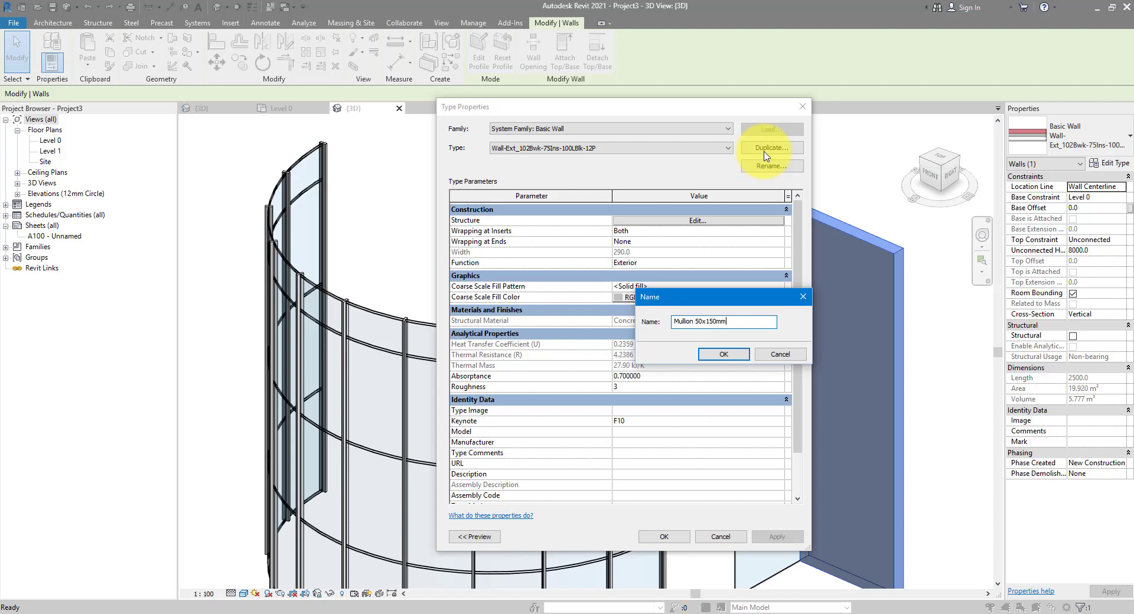
key(Return)
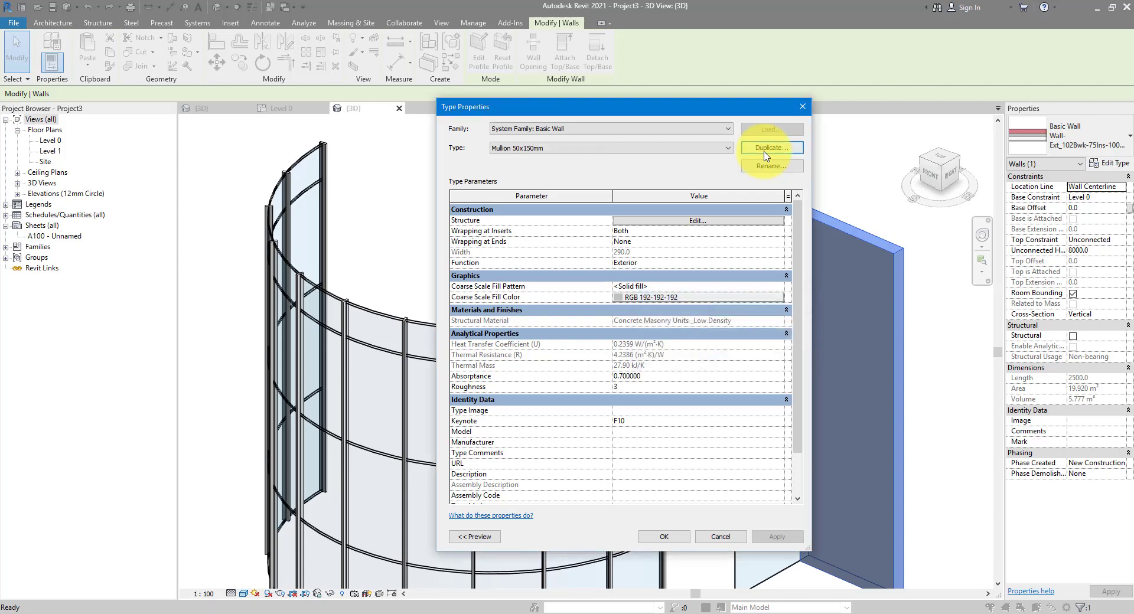
click(664, 538)
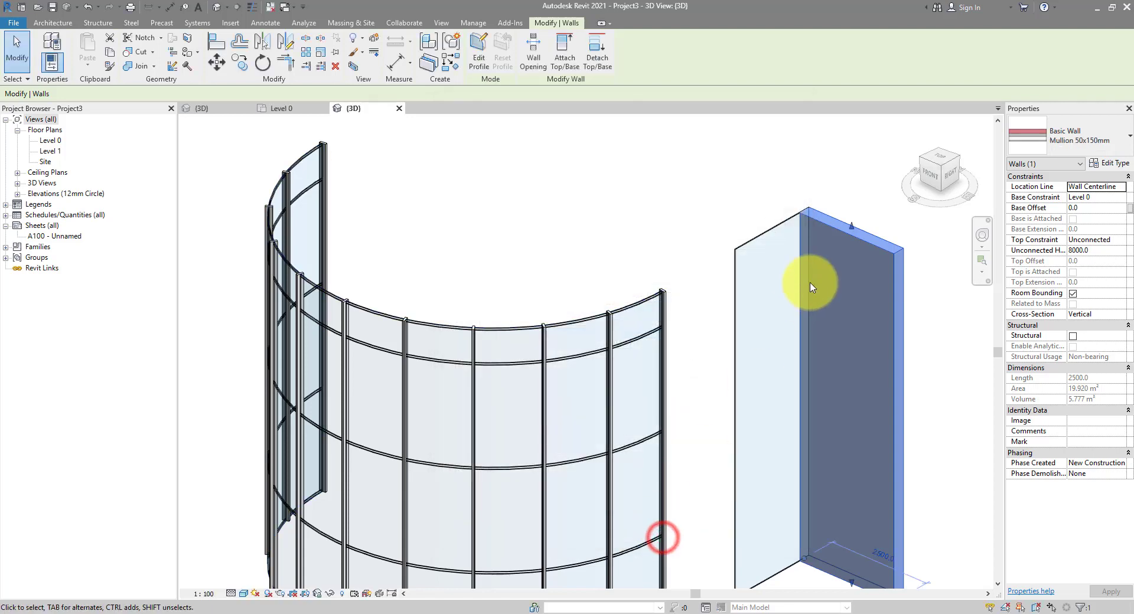
click(1098, 166)
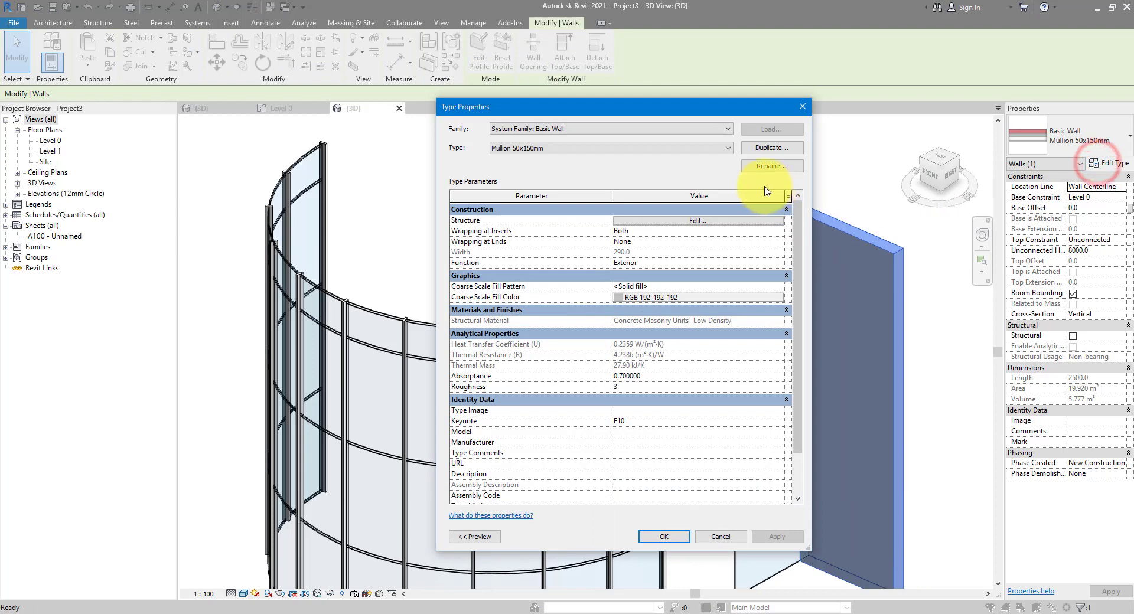
- Delete the brick, thermal/air and plaster layers from the Mullion 50x150mm wall assembly
click(747, 223)
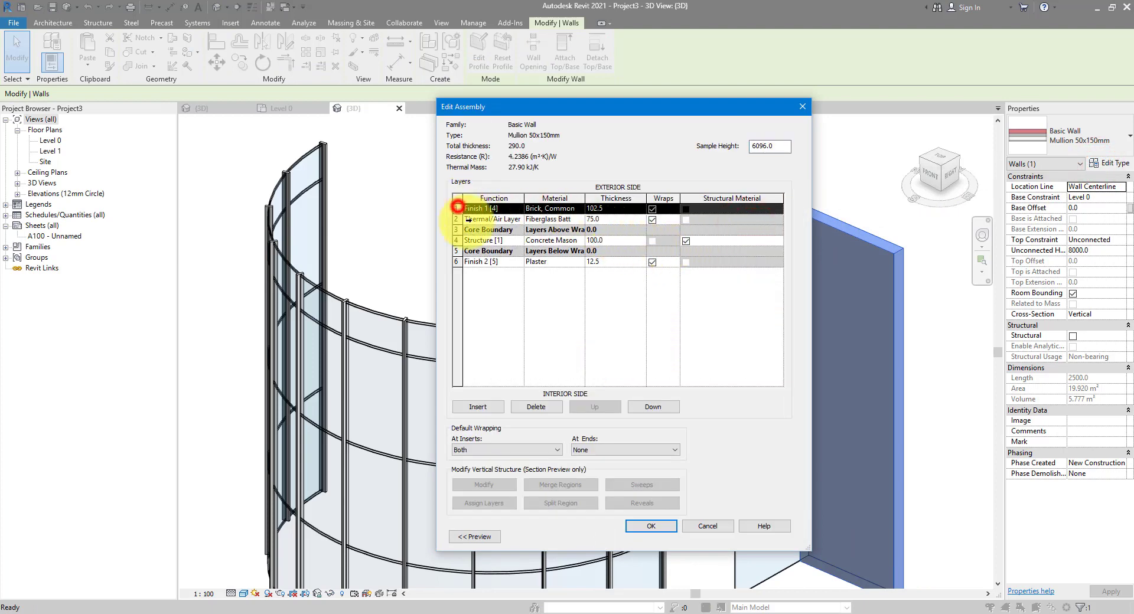
click(536, 406)
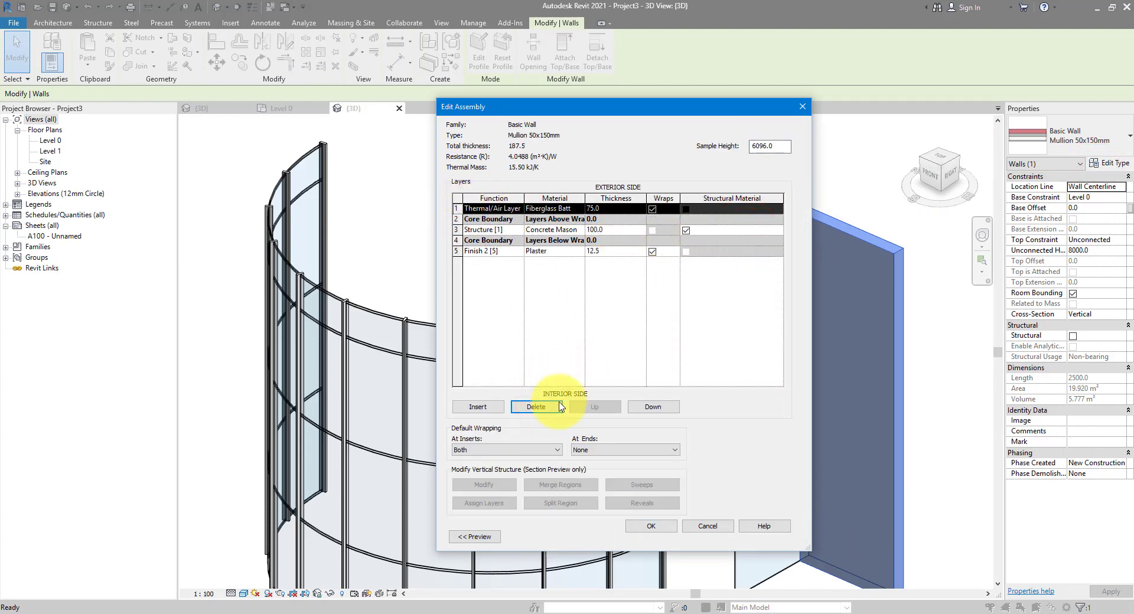
click(555, 407)
click(456, 241)
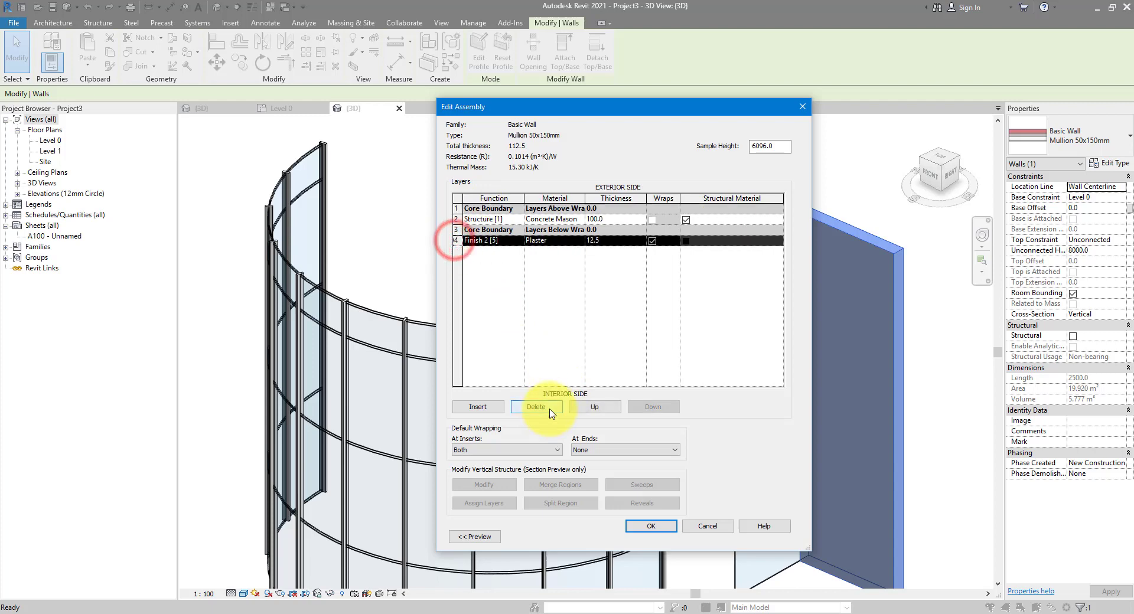
click(549, 411)
- Make the remaining 150-thick structure layer Aluminium and confirm the type settings
click(623, 222)
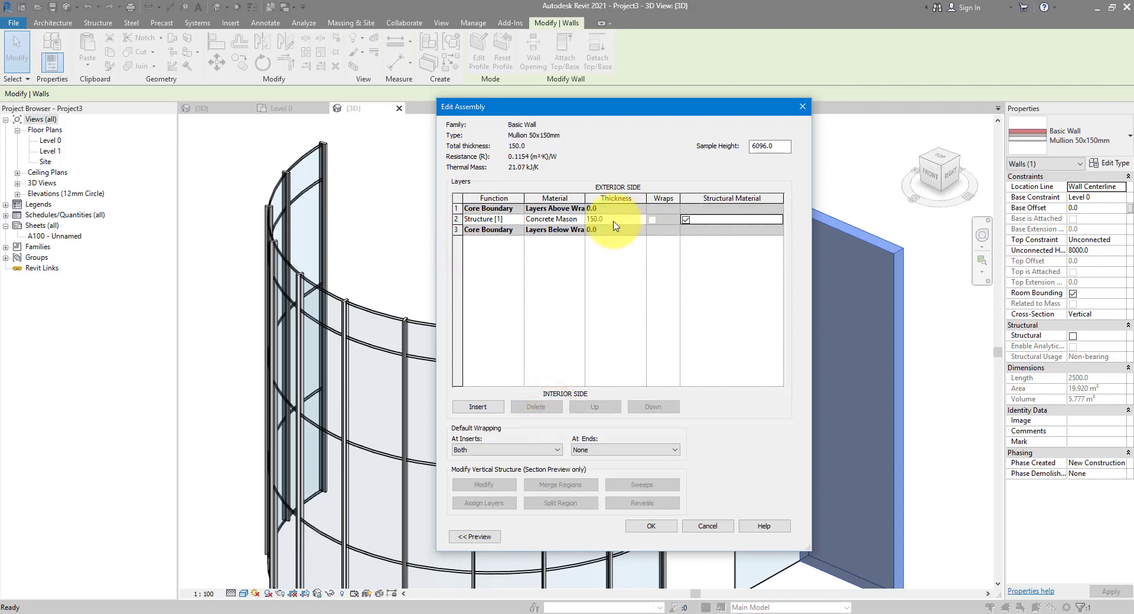
click(582, 220)
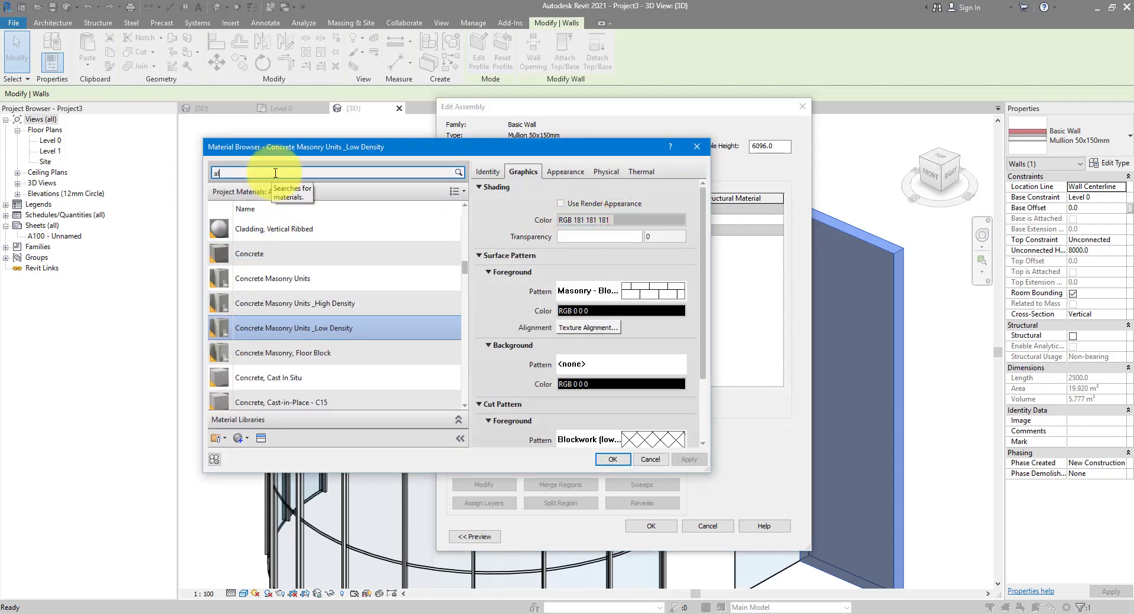
text(alumi)
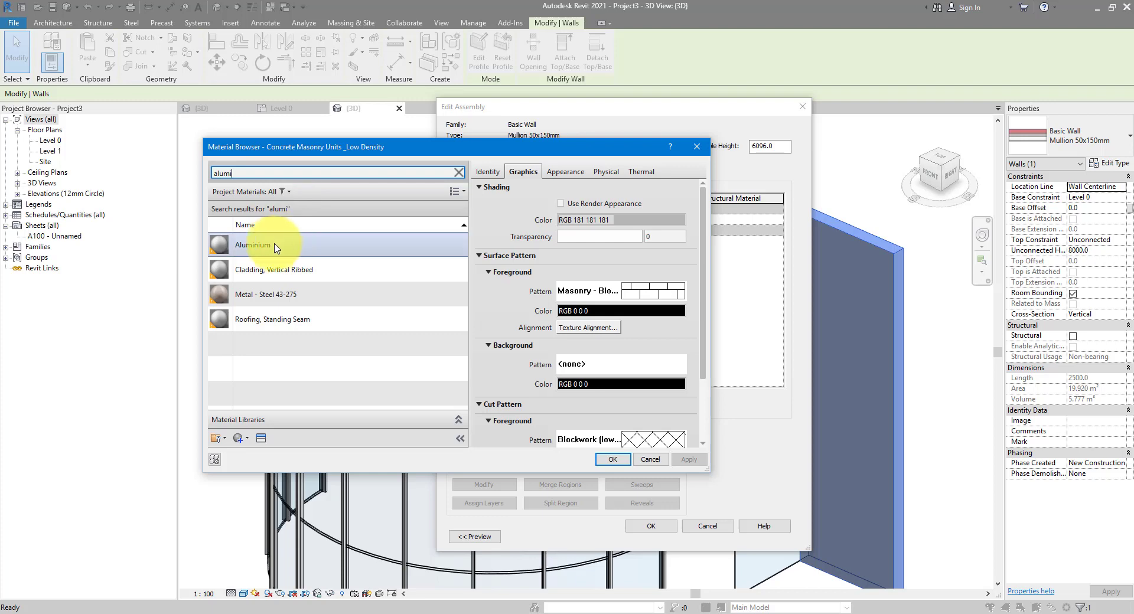
double_click(272, 238)
click(657, 525)
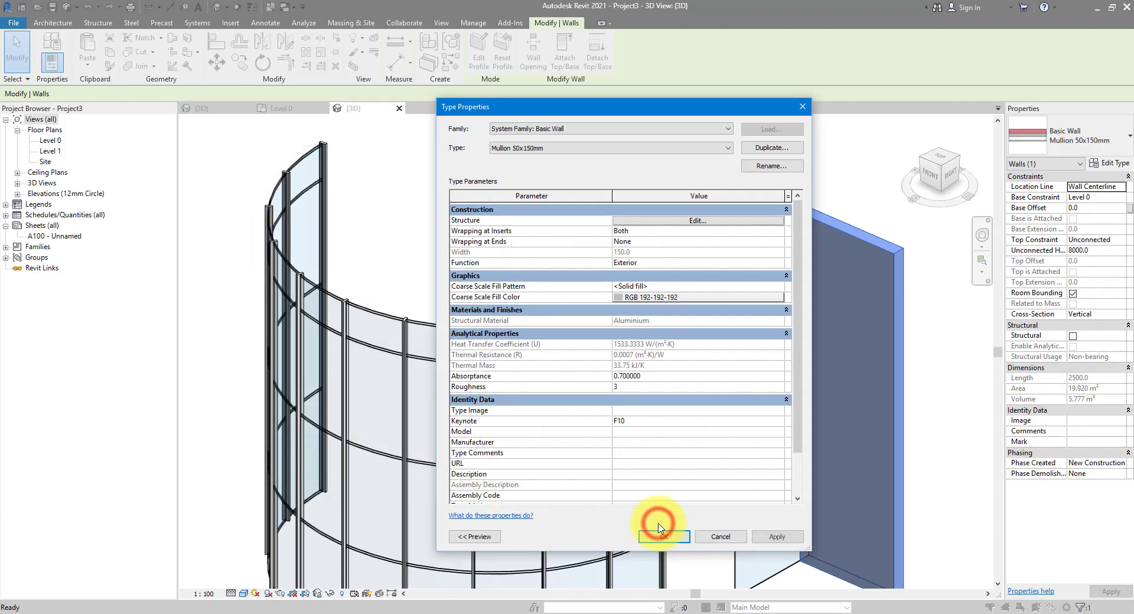
click(654, 530)
- Select every curtain panel along the top horizontal row of the curved wall
click(643, 232)
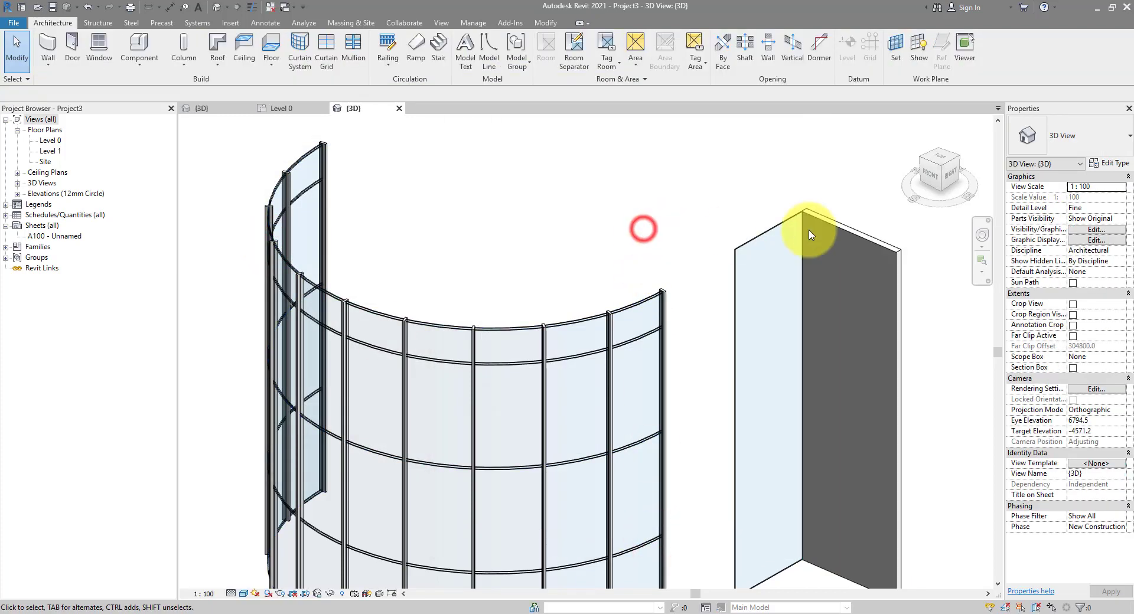
click(649, 304)
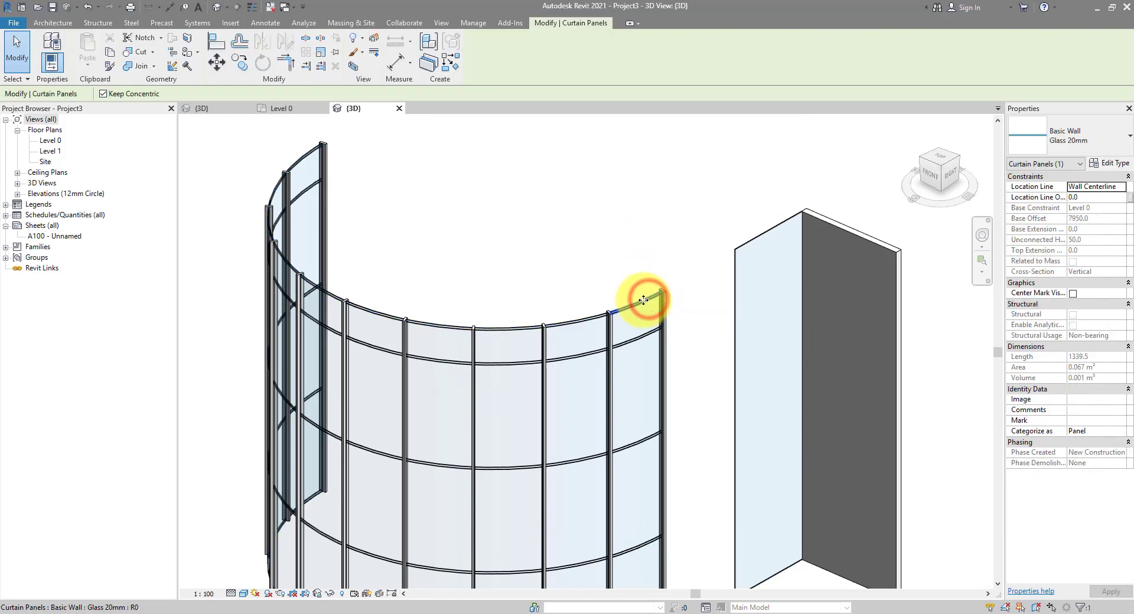
right_click(643, 300)
mouse_move(708, 346)
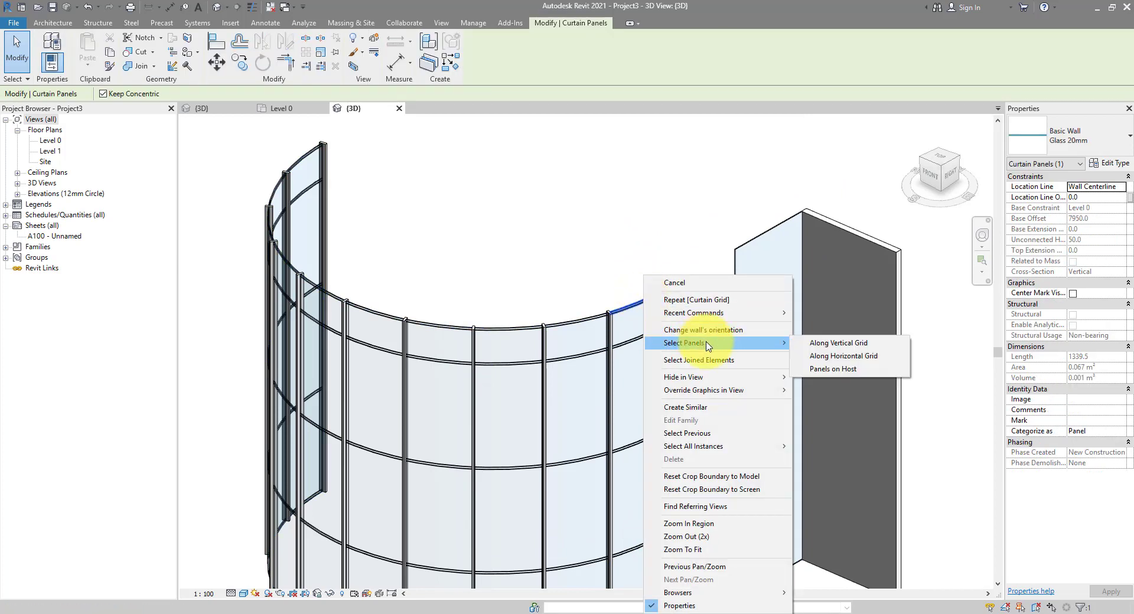
click(870, 358)
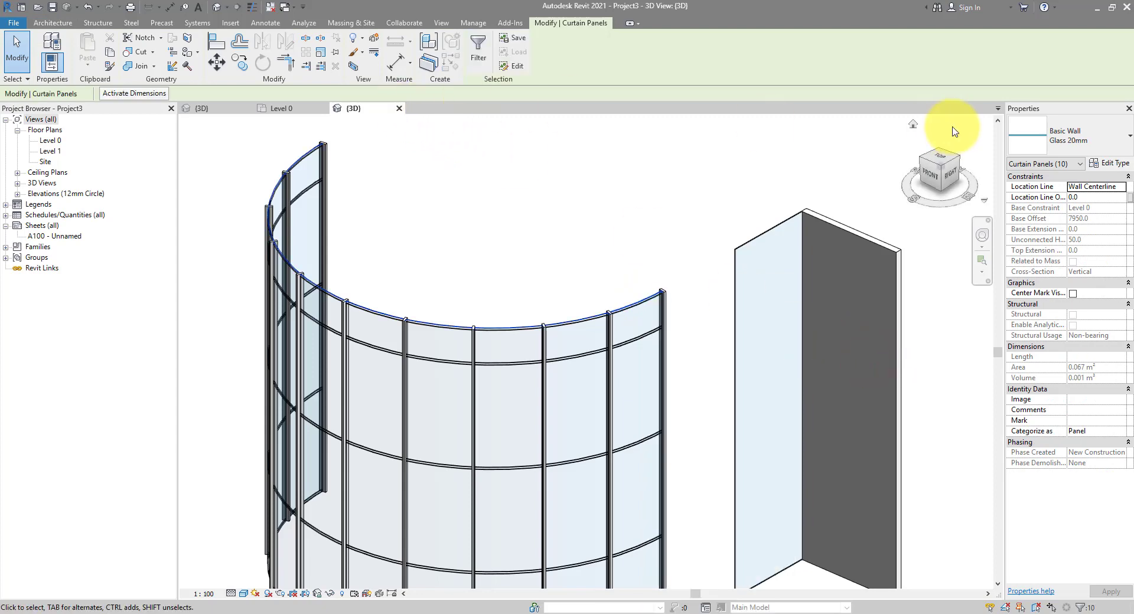
- Change the top-row panels to Basic Wall: Mullion 50x150mm and inspect the new curved rail
click(1088, 147)
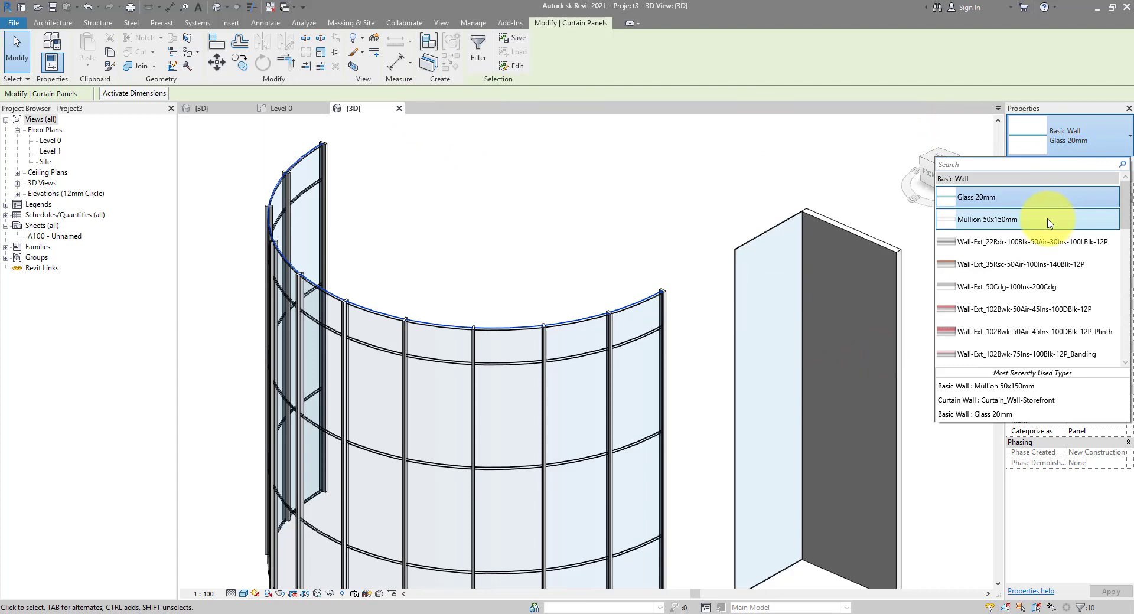
click(969, 220)
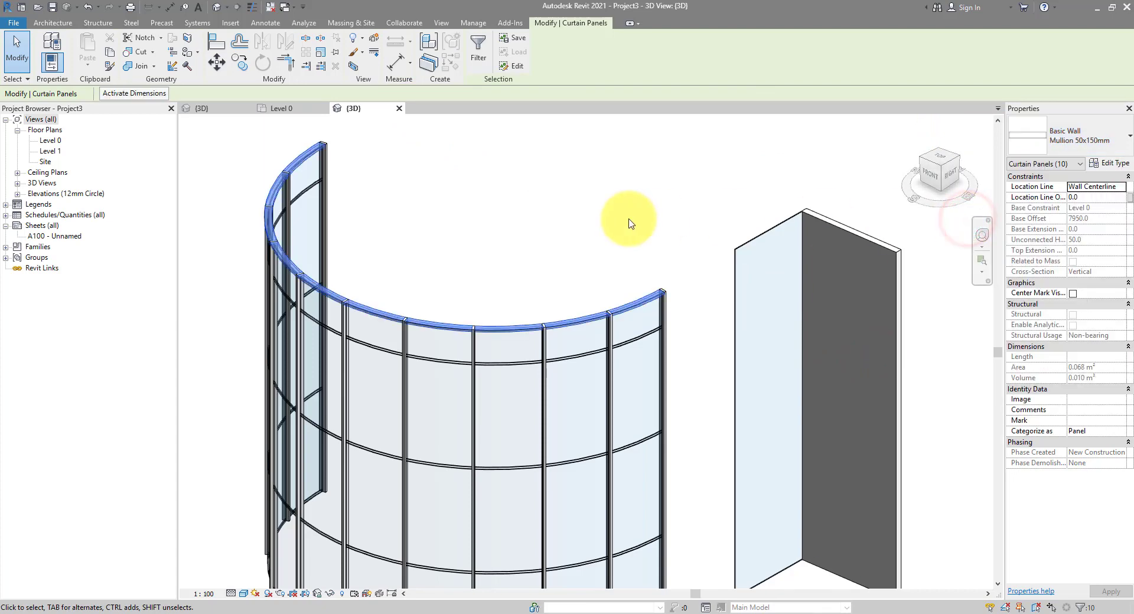
click(686, 223)
scroll(687, 287, up, 3)
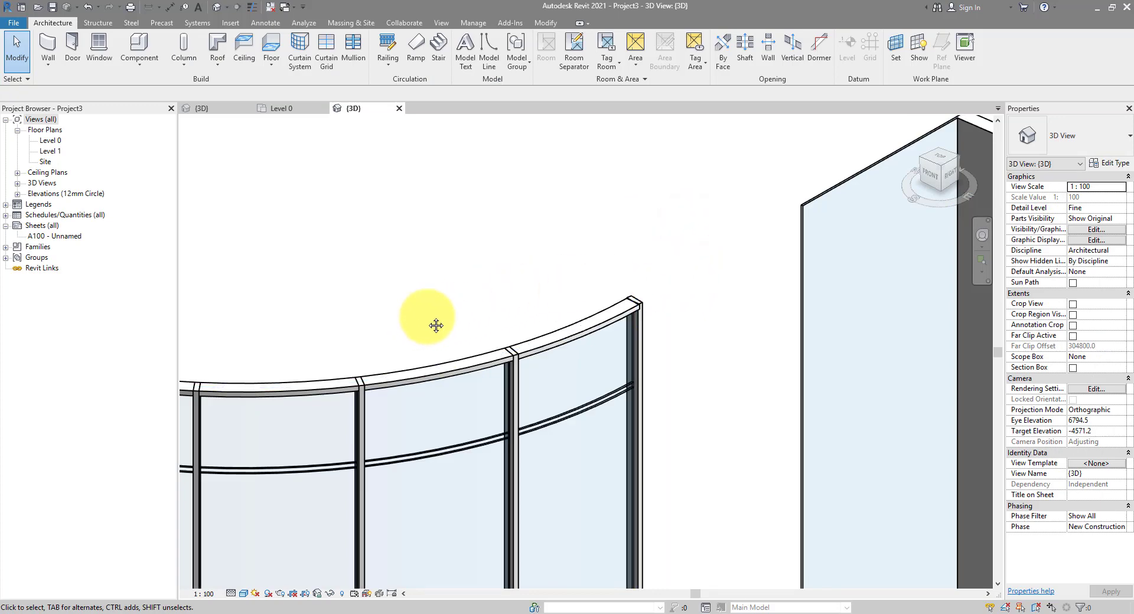
middle_drag(435, 324, 588, 261)
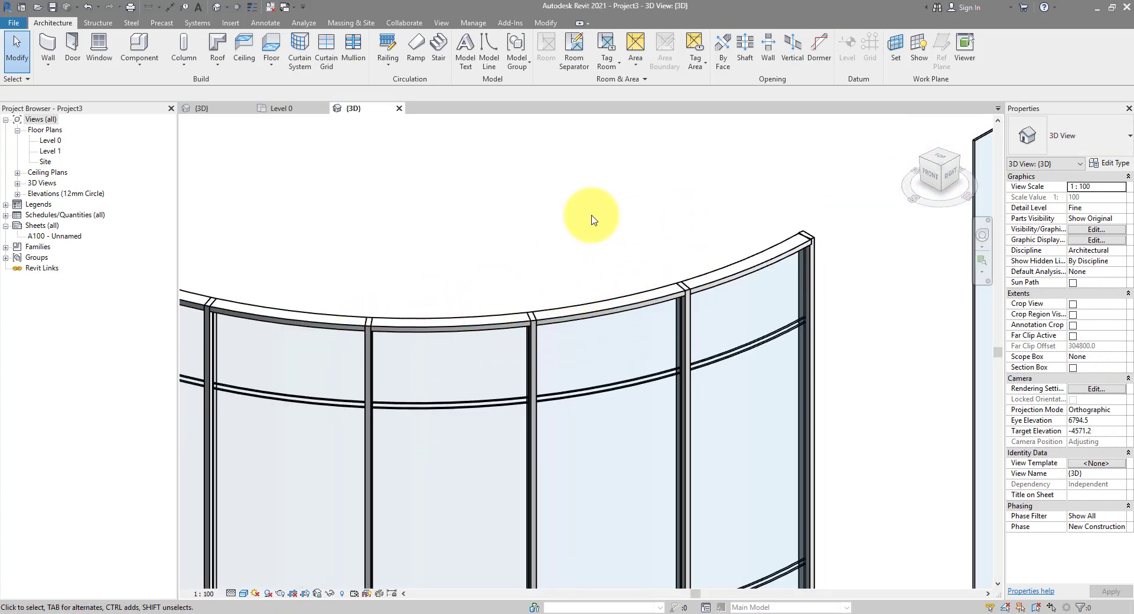
shift+middle_drag(590, 218, 631, 235)
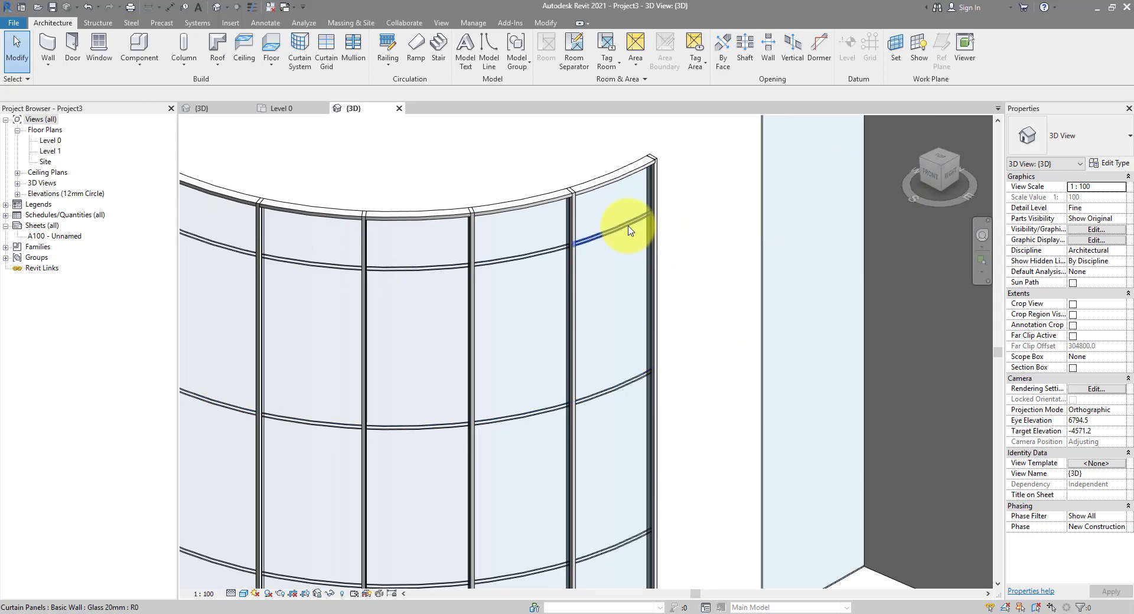
- Select a glass panel and the panels along its horizontal row
click(629, 229)
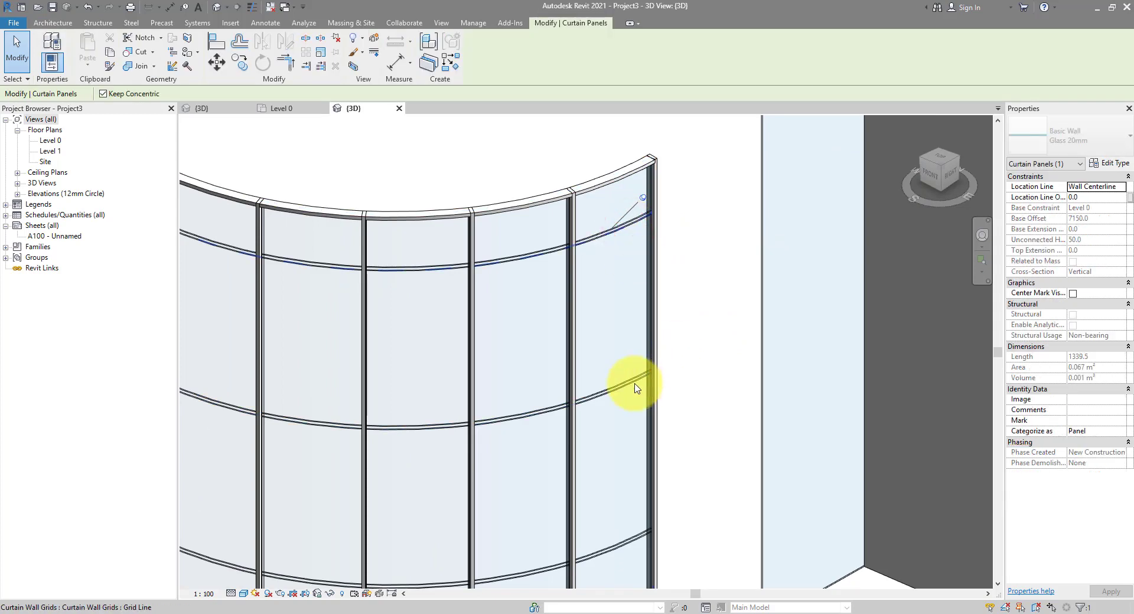
right_click(641, 383)
click(821, 126)
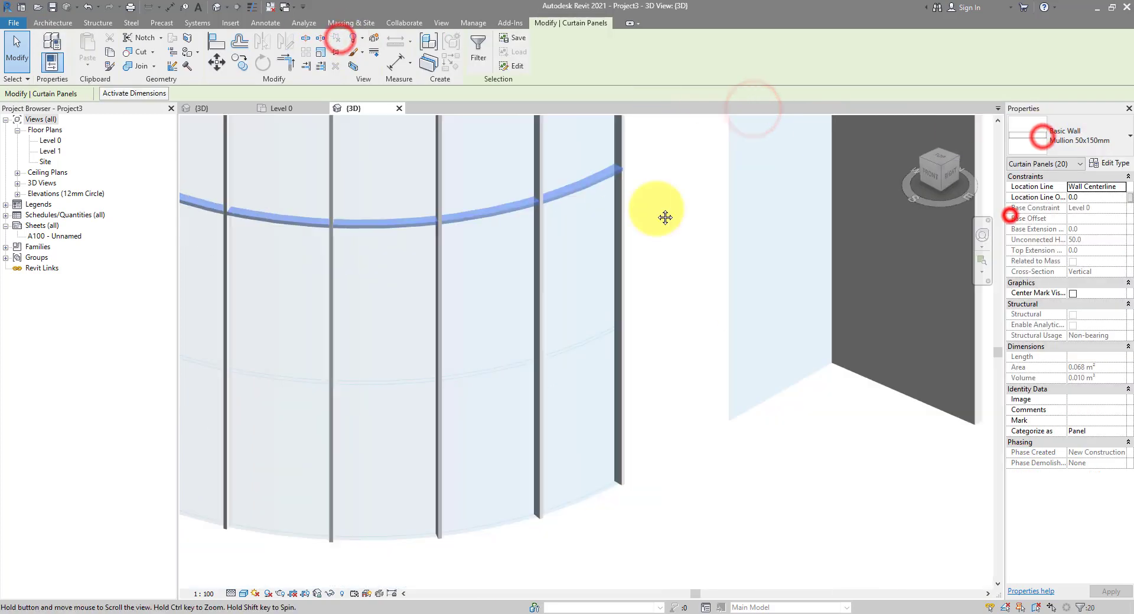
middle_drag(664, 217, 663, 198)
- Select two lower-row panels and bring up their Select Panels options
right_click(599, 477)
click(653, 331)
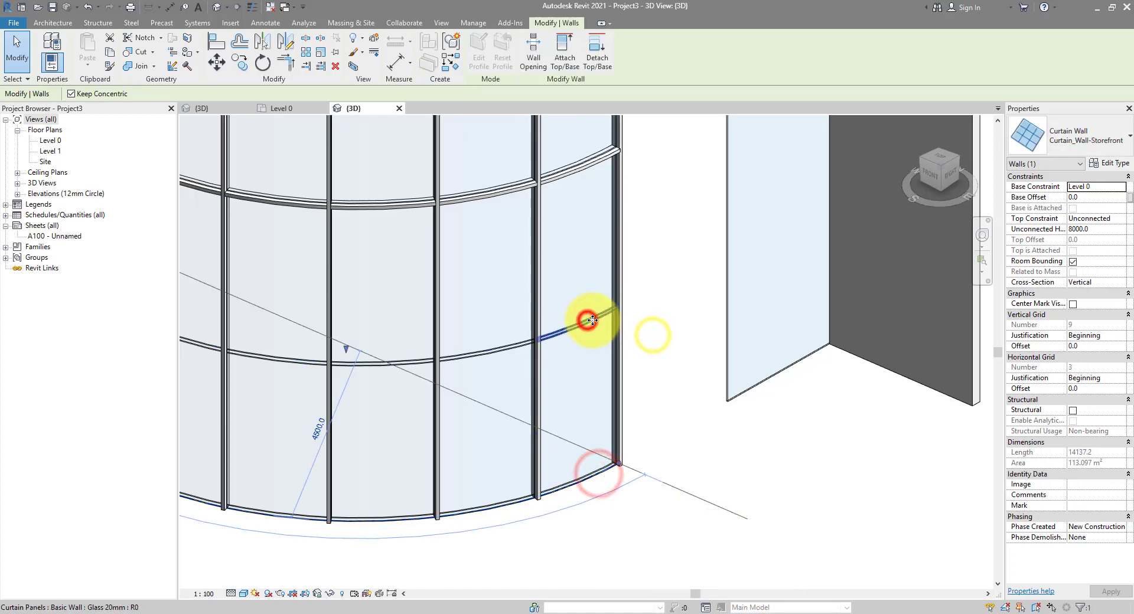
ctrl+click(592, 321)
right_click(591, 472)
click(696, 209)
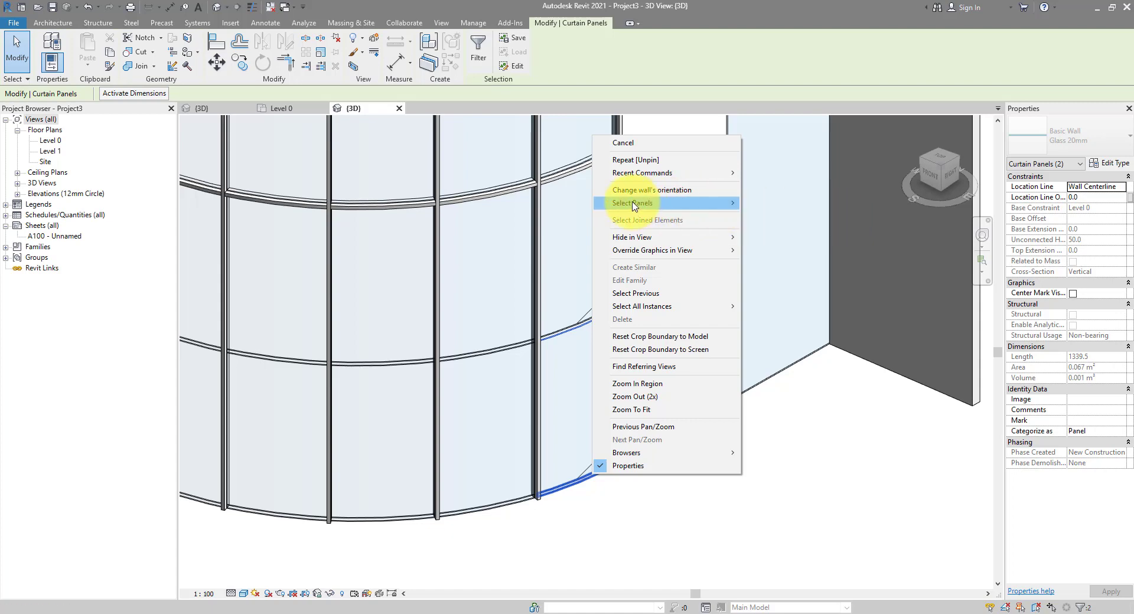
mouse_move(653, 206)
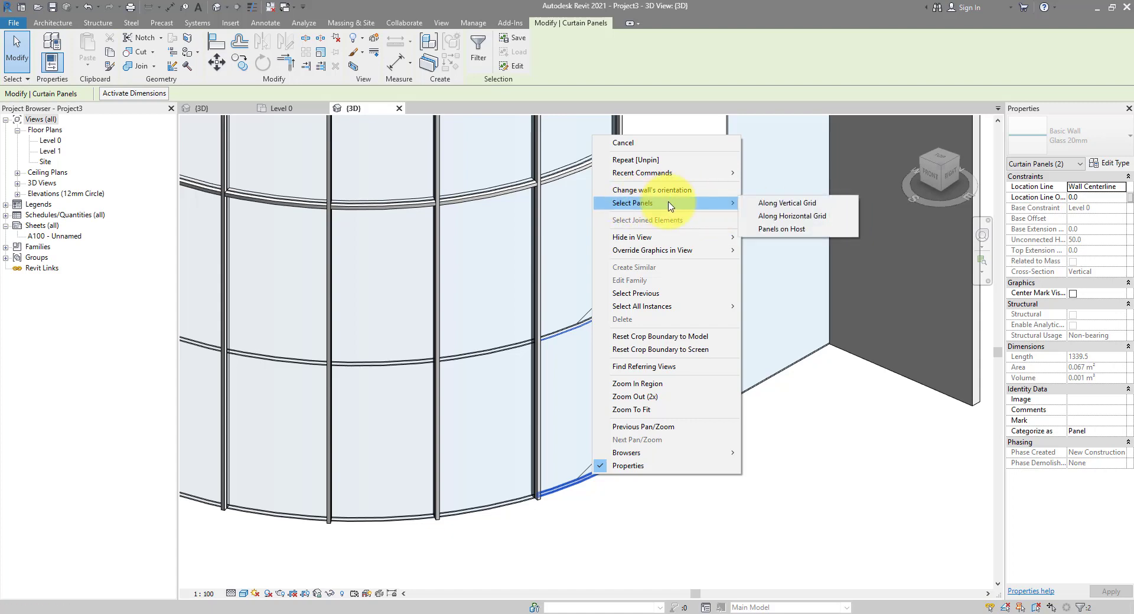
- Select all panels along the two lower horizontal strips, including the bottom one
click(668, 78)
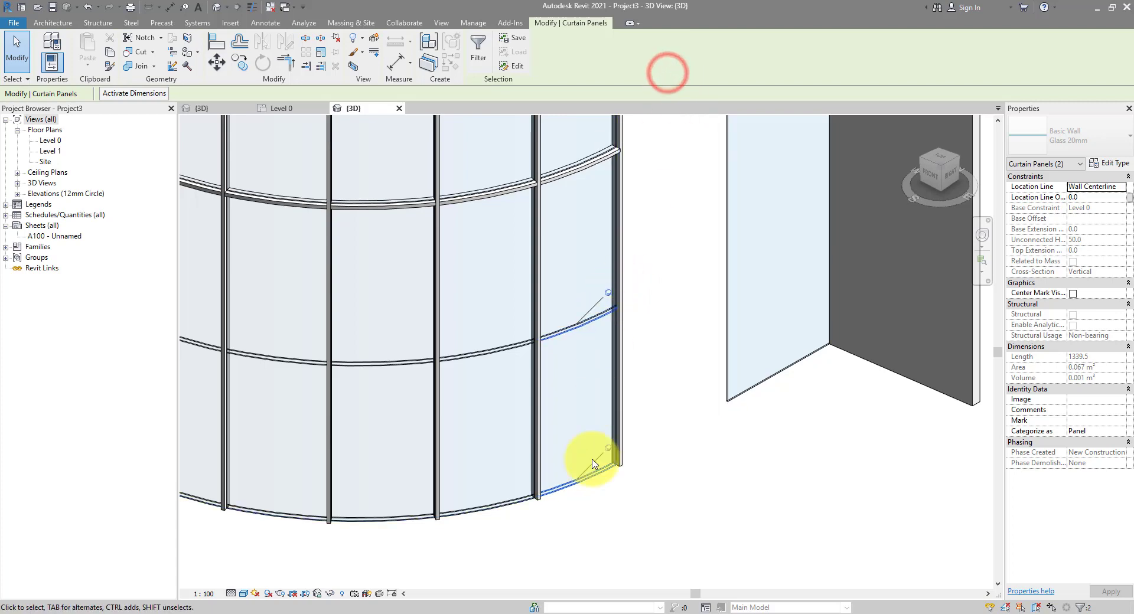
right_click(679, 349)
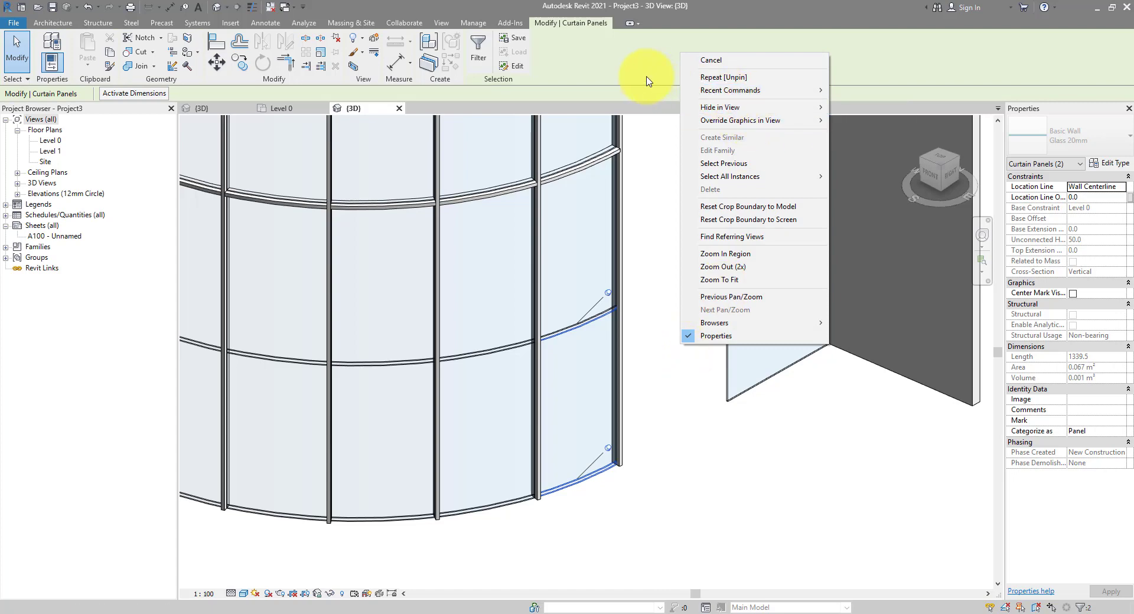
click(624, 58)
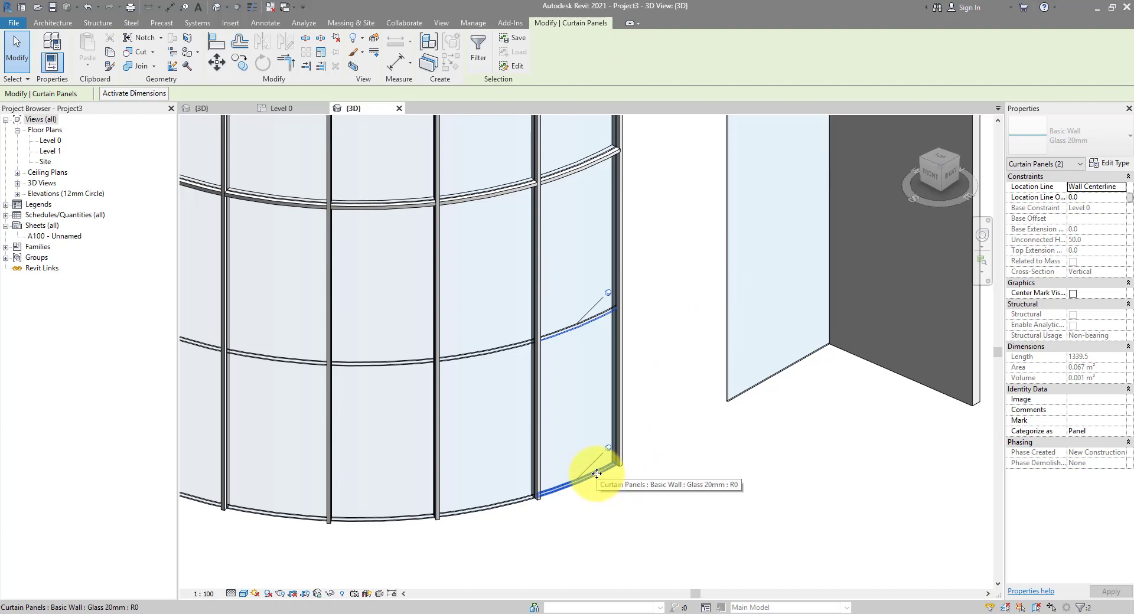
right_click(597, 473)
mouse_move(672, 205)
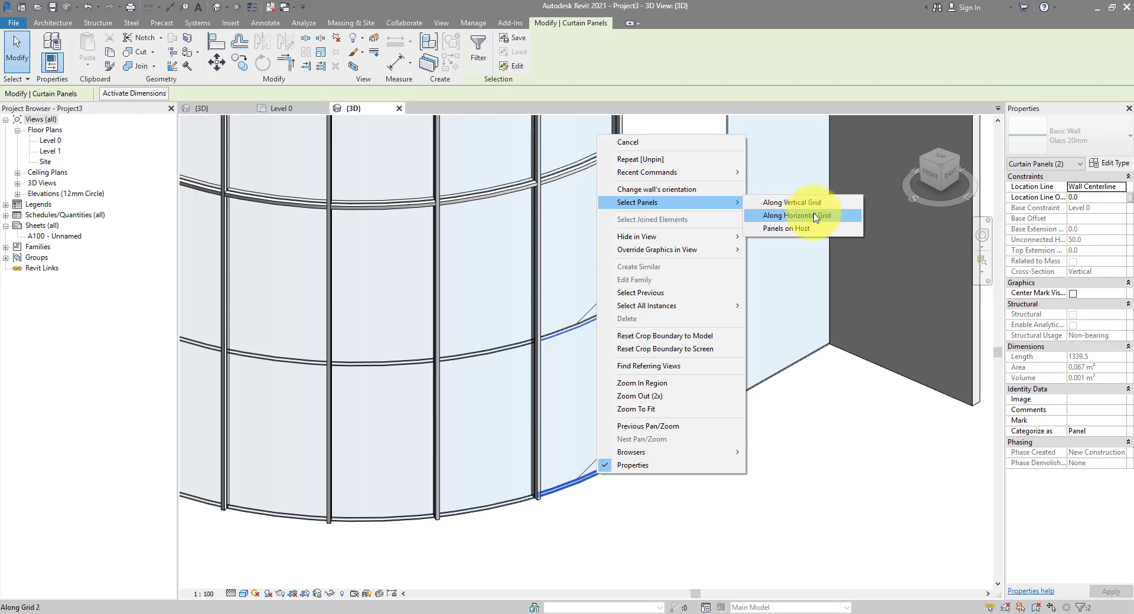
click(837, 216)
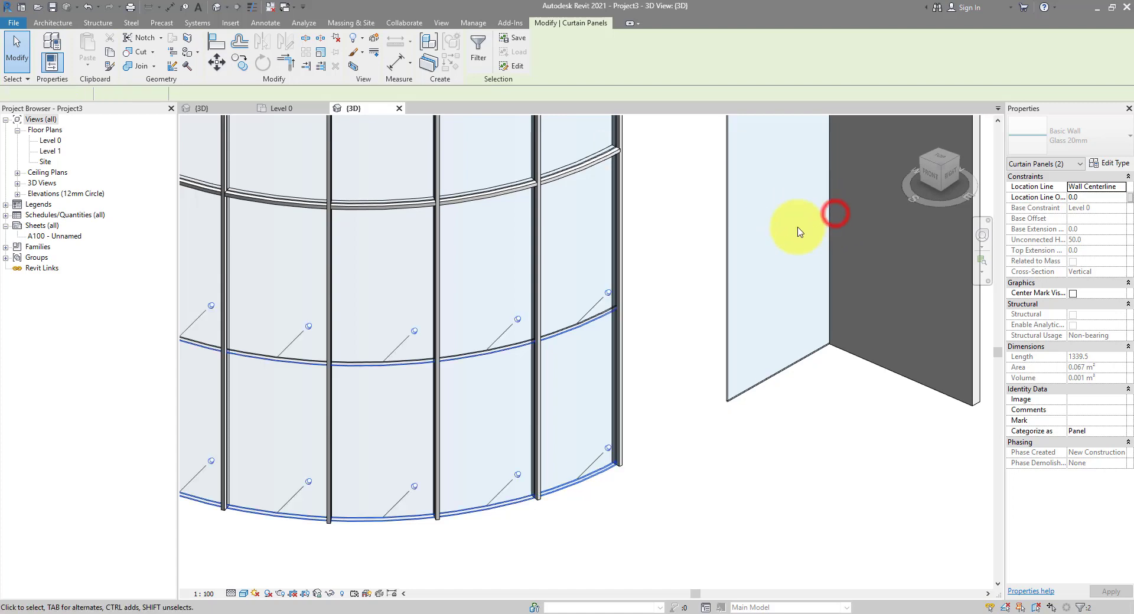
- Unpin the selected strip panels and change them to Basic Wall: Mullion 50x150mm
click(336, 40)
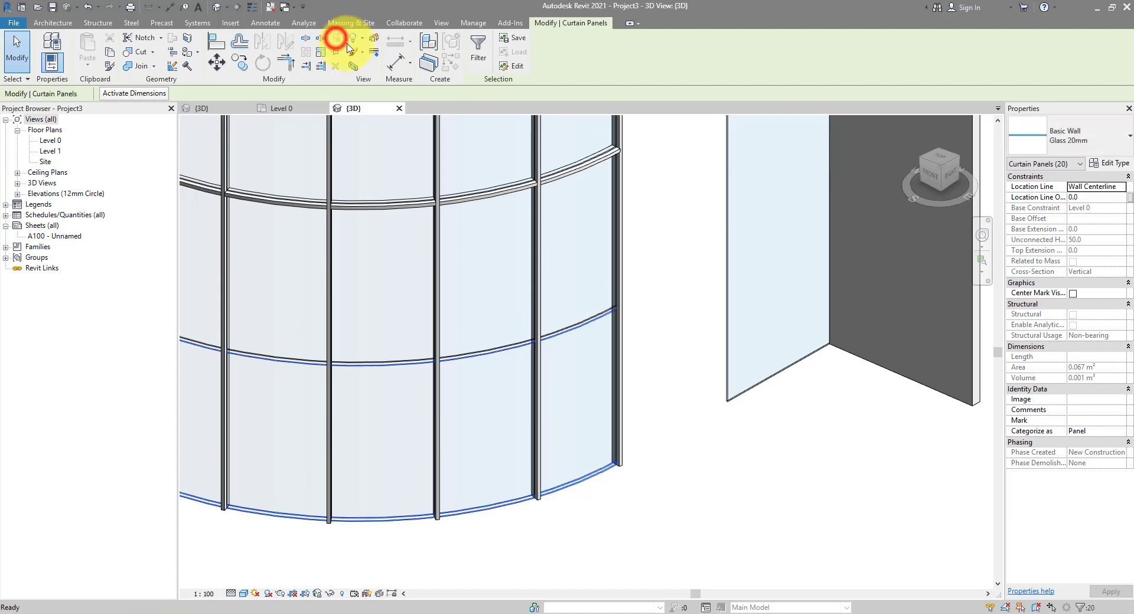
click(1066, 139)
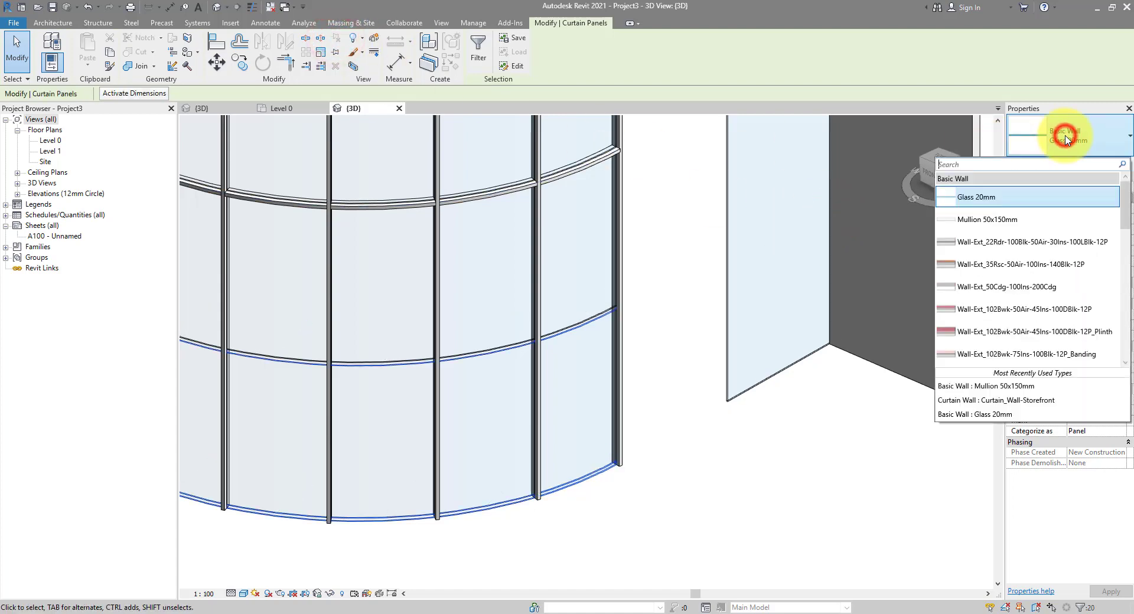
click(984, 221)
click(663, 314)
scroll(699, 301, down, 3)
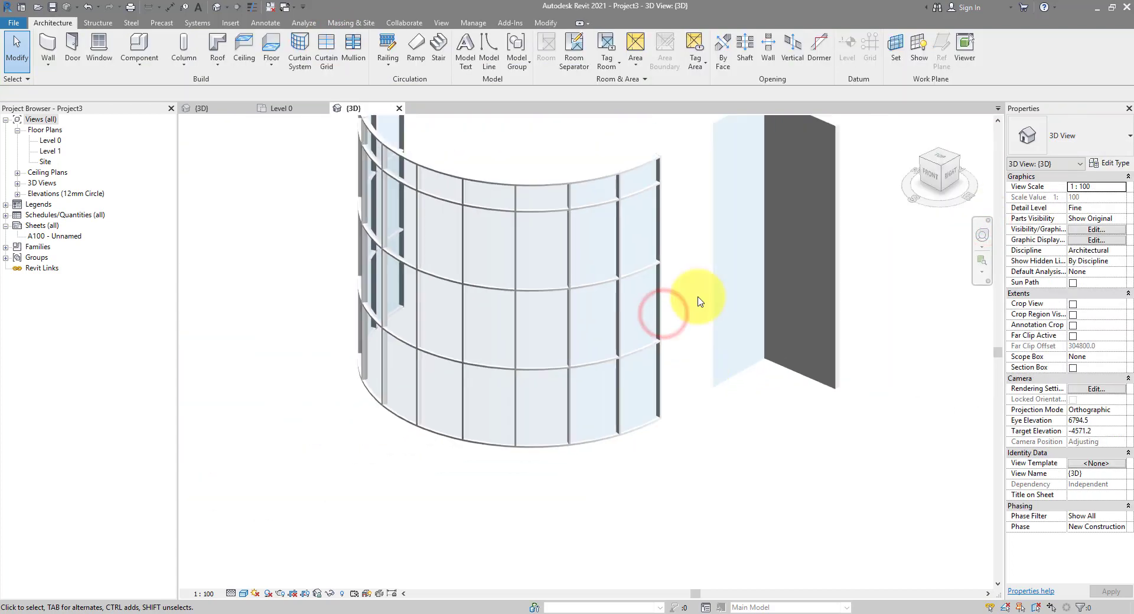
middle_drag(699, 301, 684, 415)
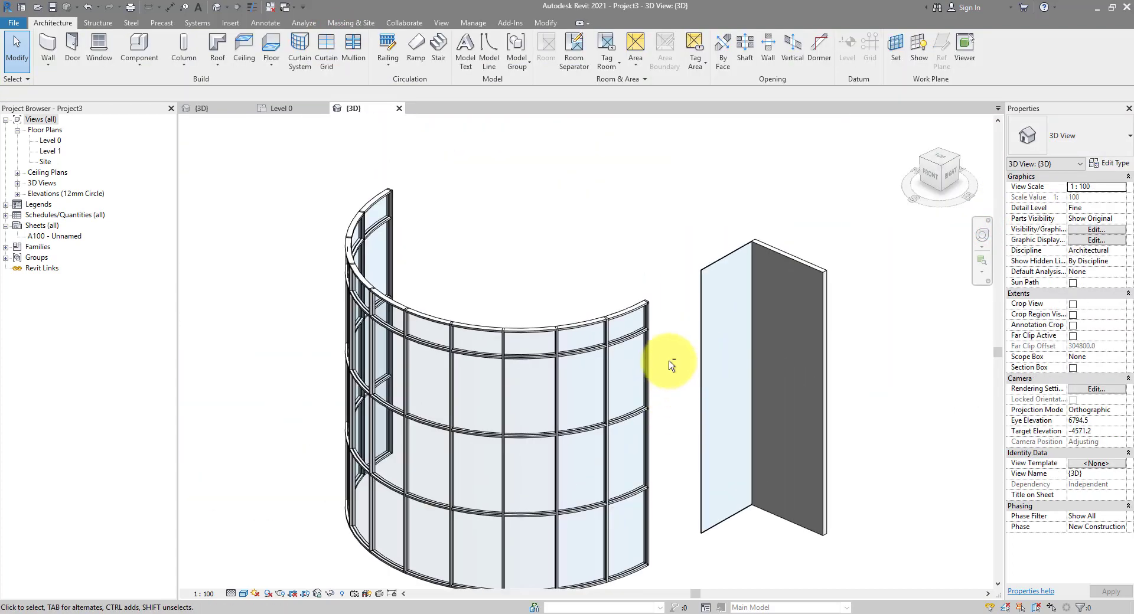
shift+middle_drag(670, 363, 532, 260)
scroll(509, 258, up, 4)
scroll(509, 258, down, 2)
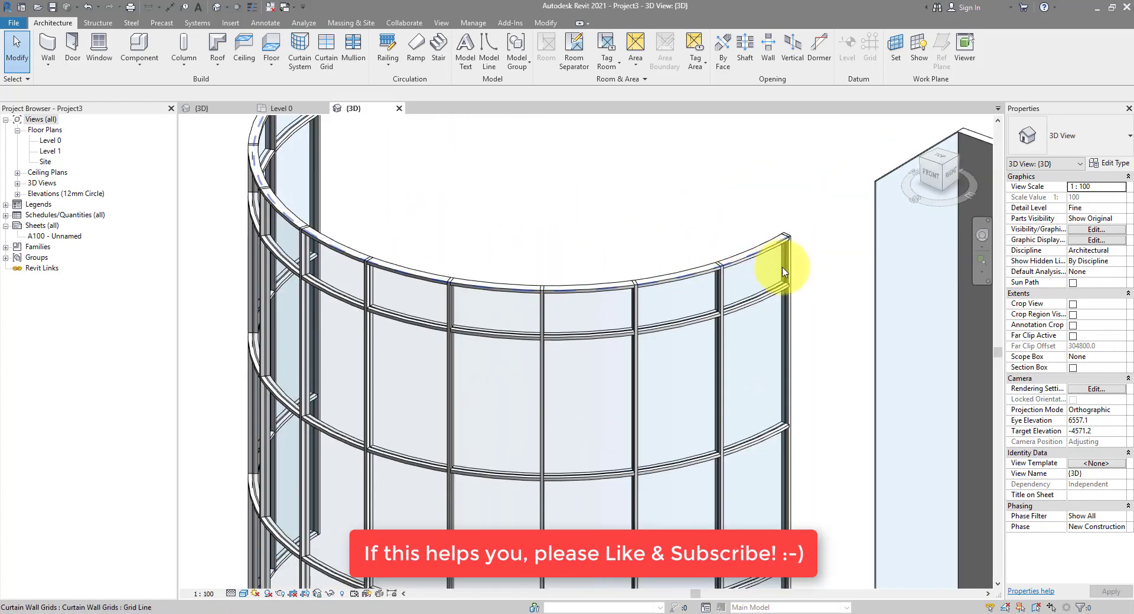
scroll(805, 281, up, 3)
scroll(816, 244, down, 2)
scroll(818, 243, down, 2)
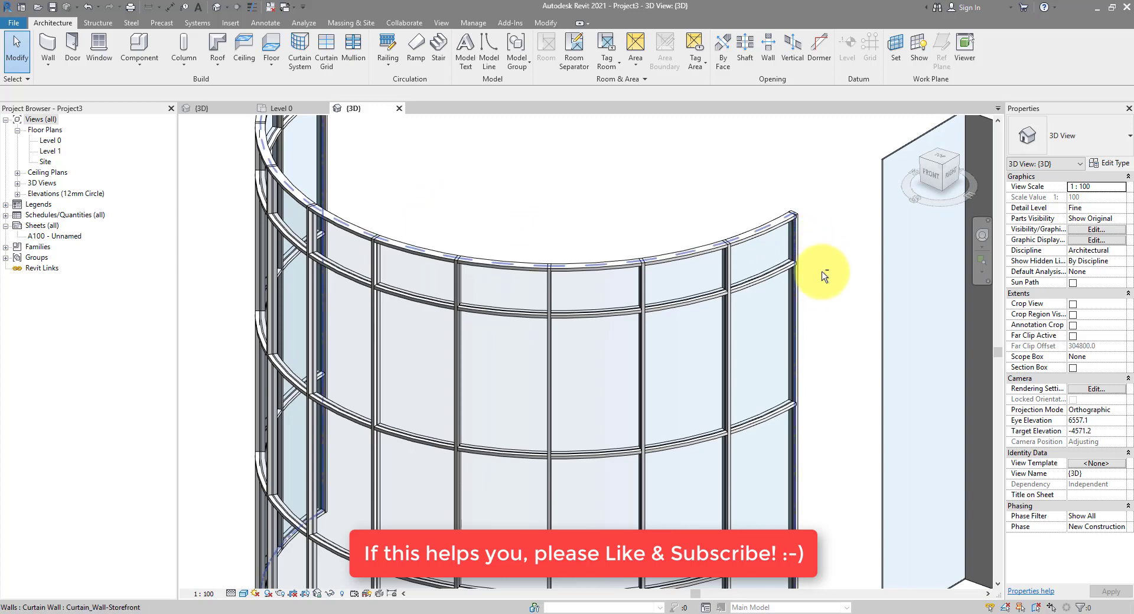
shift+middle_drag(896, 271, 752, 299)
scroll(526, 203, down, 2)
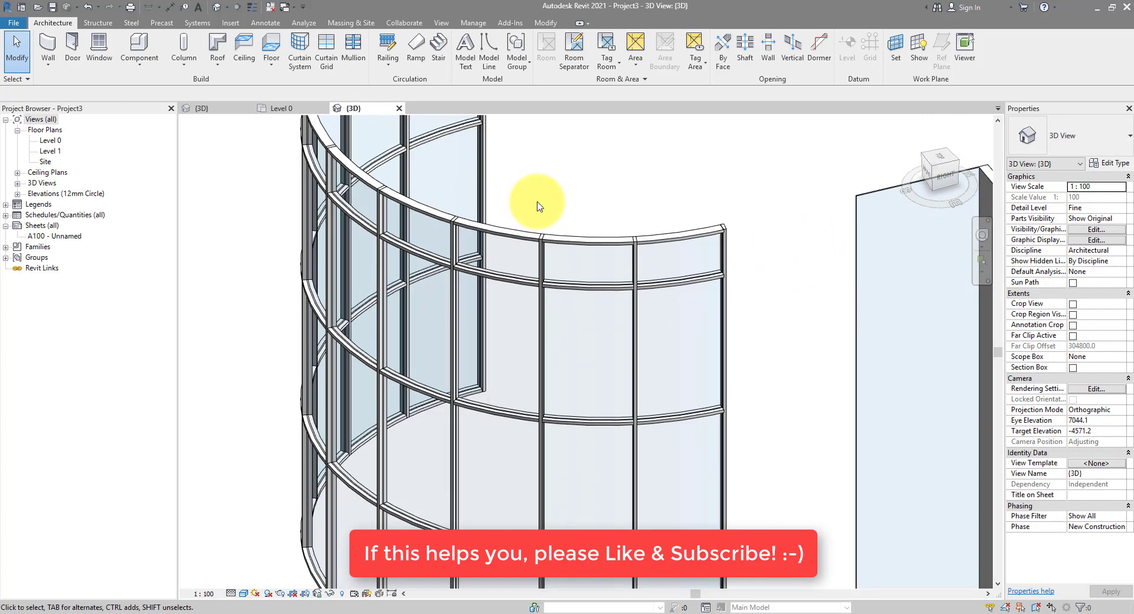